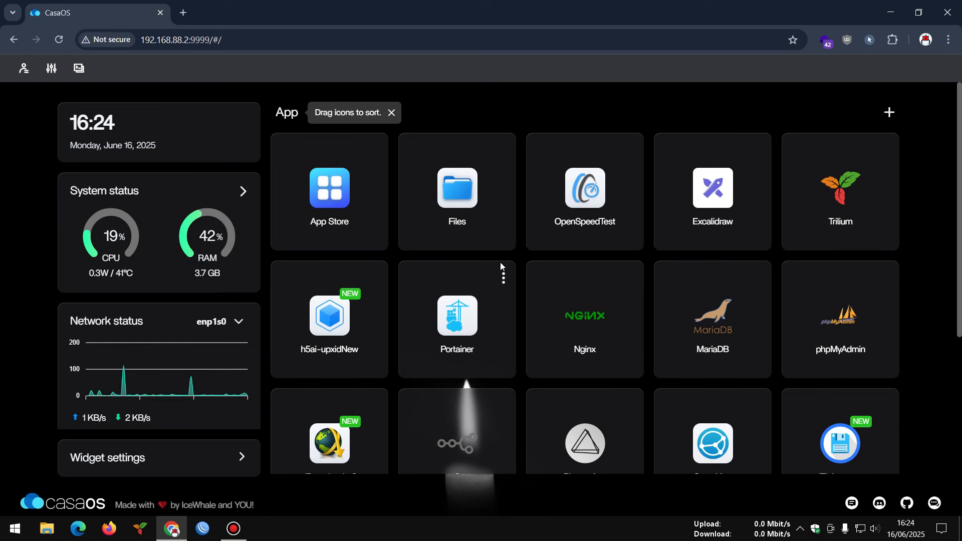
- Open phpMyAdmin and select the casaos database to confirm it has no tables
{"action": "scroll", "coordinate": [507, 251], "scroll_direction": "down", "scroll_amount": 2}
{"action": "scroll", "coordinate": [507, 251], "scroll_direction": "up", "scroll_amount": 2}
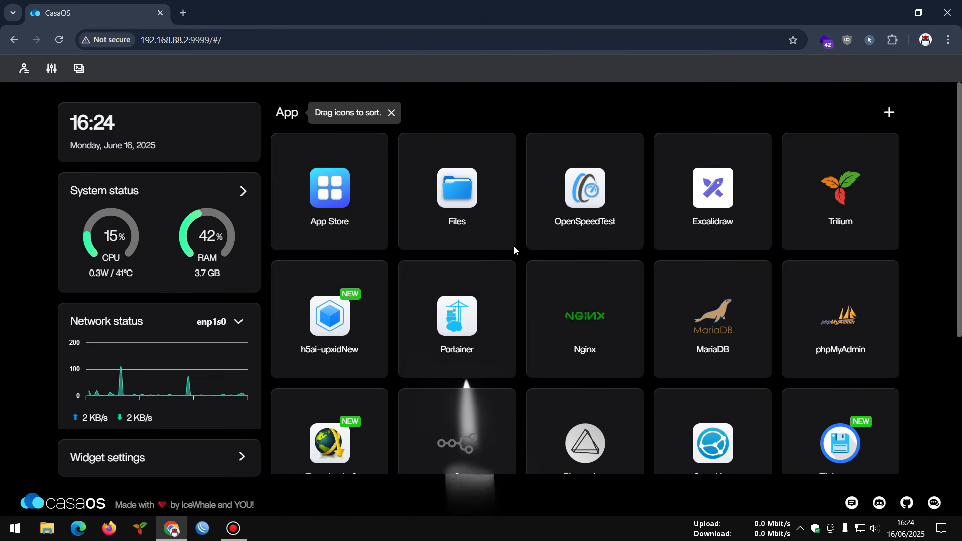
{"action": "left_click", "coordinate": [831, 319]}
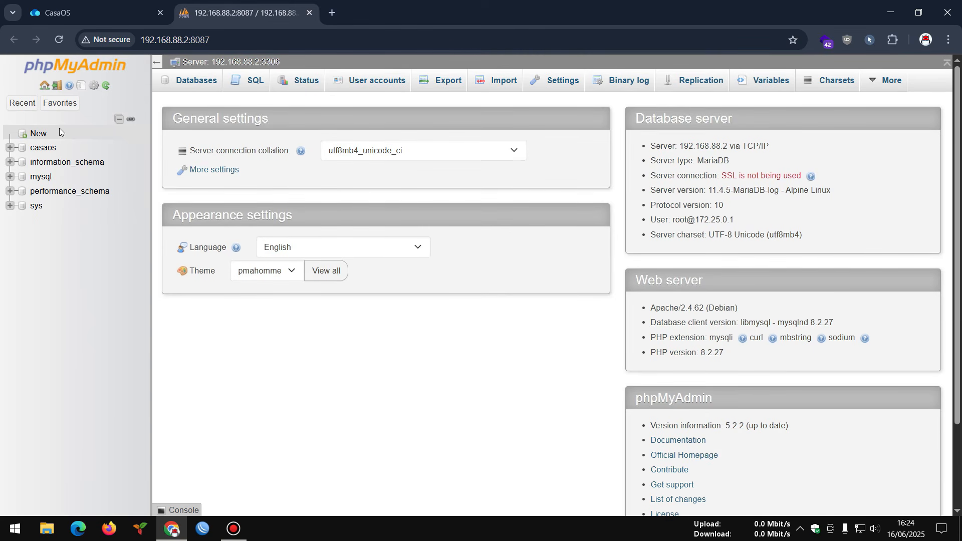
{"action": "left_click", "coordinate": [58, 13]}
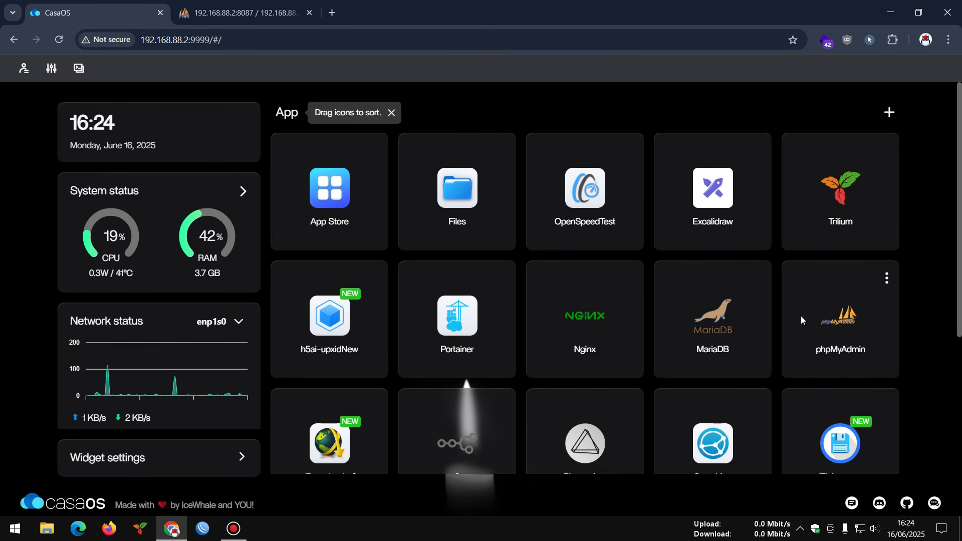
{"action": "left_click", "coordinate": [238, 10]}
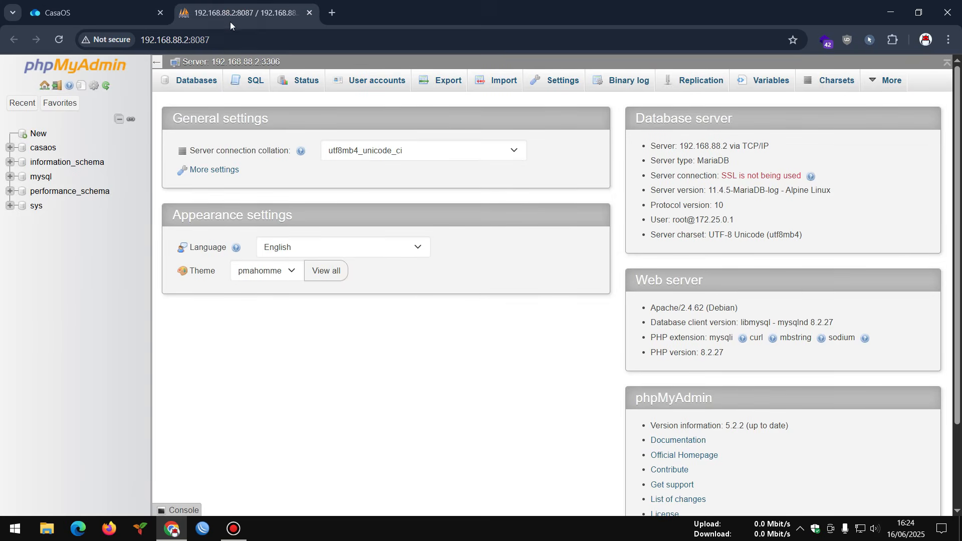
{"action": "left_click", "coordinate": [42, 149]}
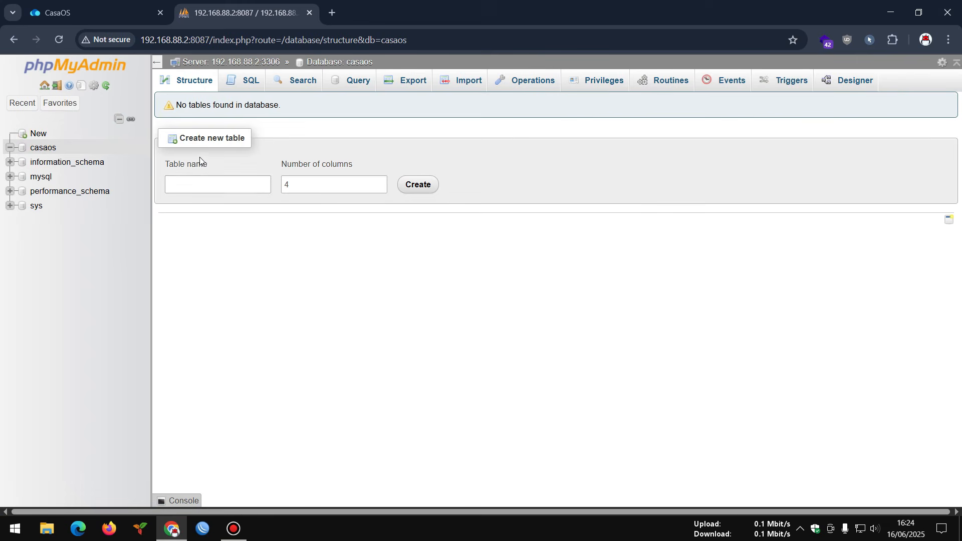
- Open the App Store and bring up its '556 apps' source list
{"action": "left_click", "coordinate": [106, 15]}
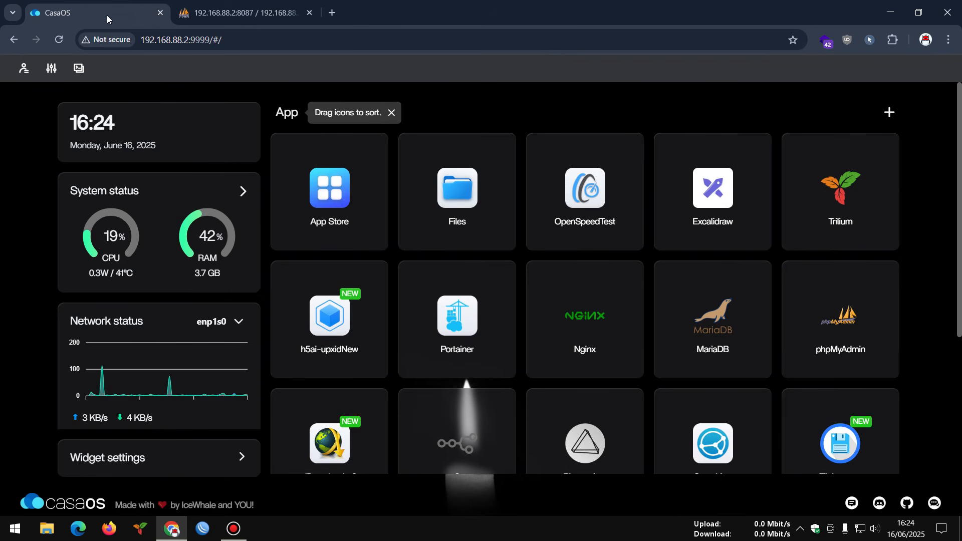
{"action": "left_click", "coordinate": [330, 188]}
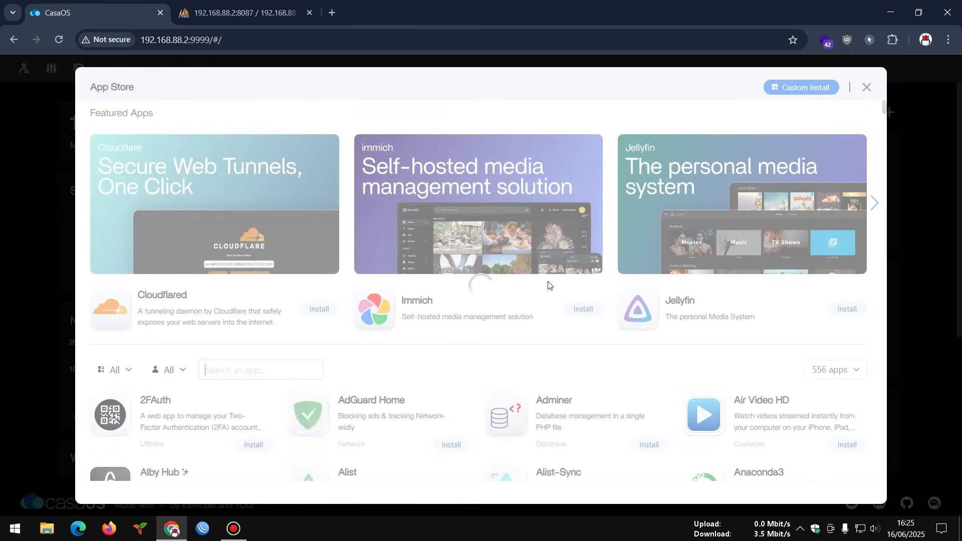
{"action": "scroll", "coordinate": [548, 286], "scroll_direction": "down", "scroll_amount": 3}
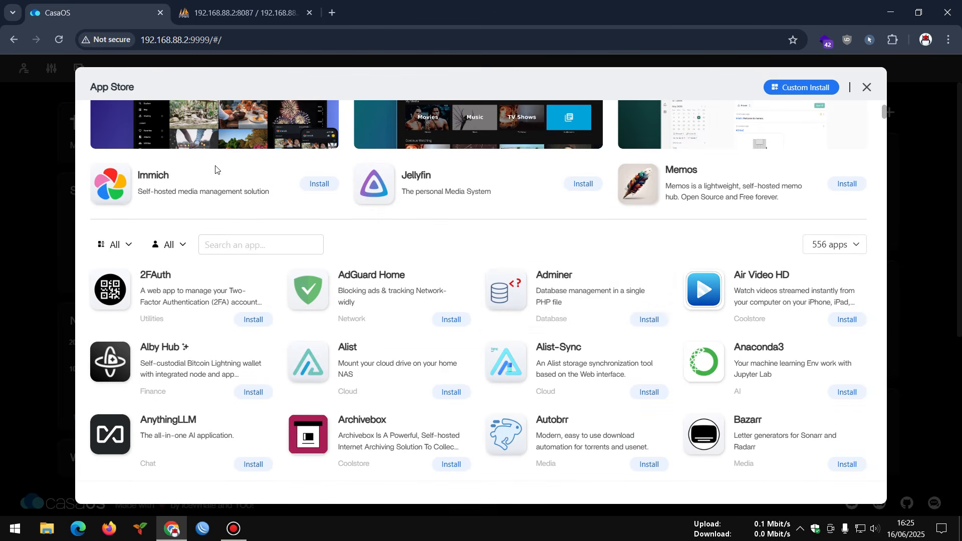
{"action": "left_click", "coordinate": [835, 245]}
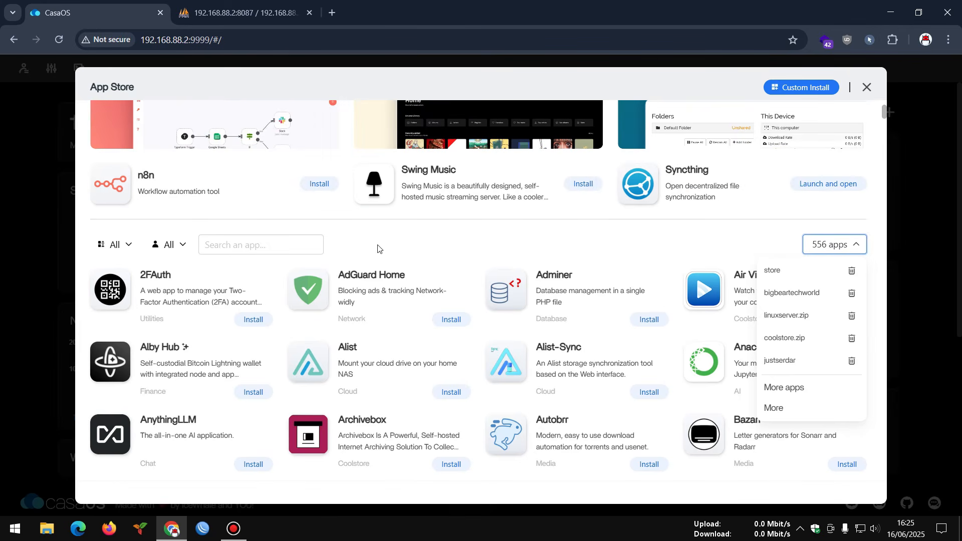
{"action": "left_click", "coordinate": [420, 242]}
{"action": "left_click", "coordinate": [813, 245]}
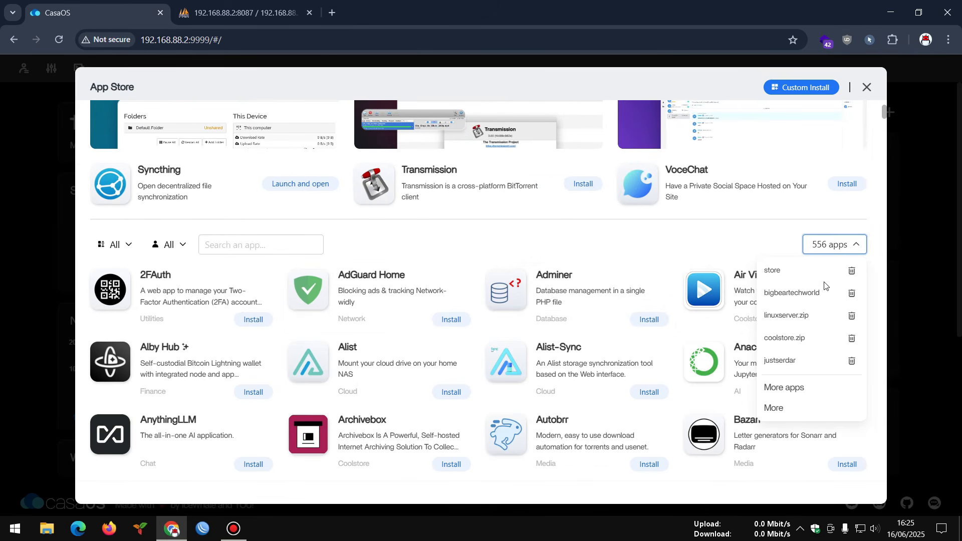
- Copy the CasaOS (Edge) AppStore link from the third-party store list and return to CasaOS
{"action": "left_click", "coordinate": [784, 397]}
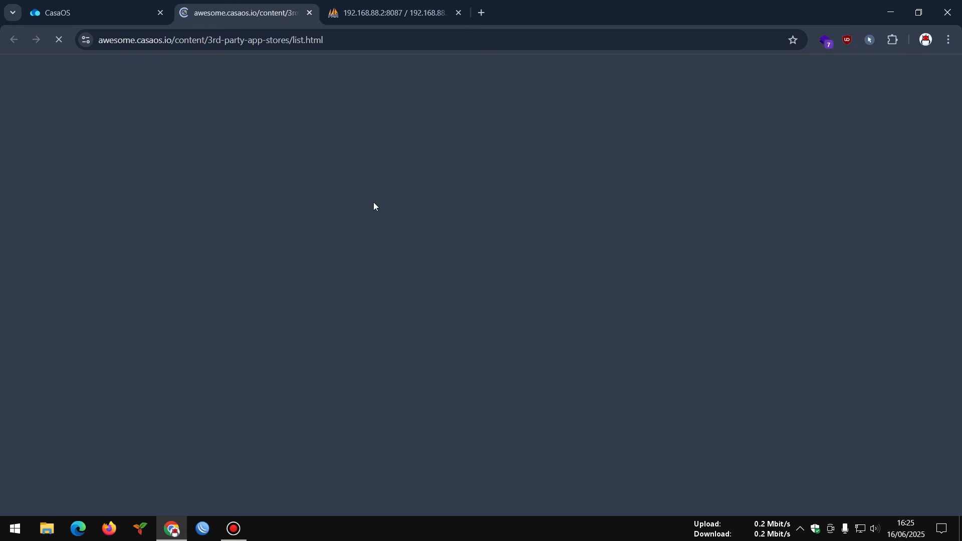
{"action": "scroll", "coordinate": [426, 214], "scroll_direction": "down", "scroll_amount": 10}
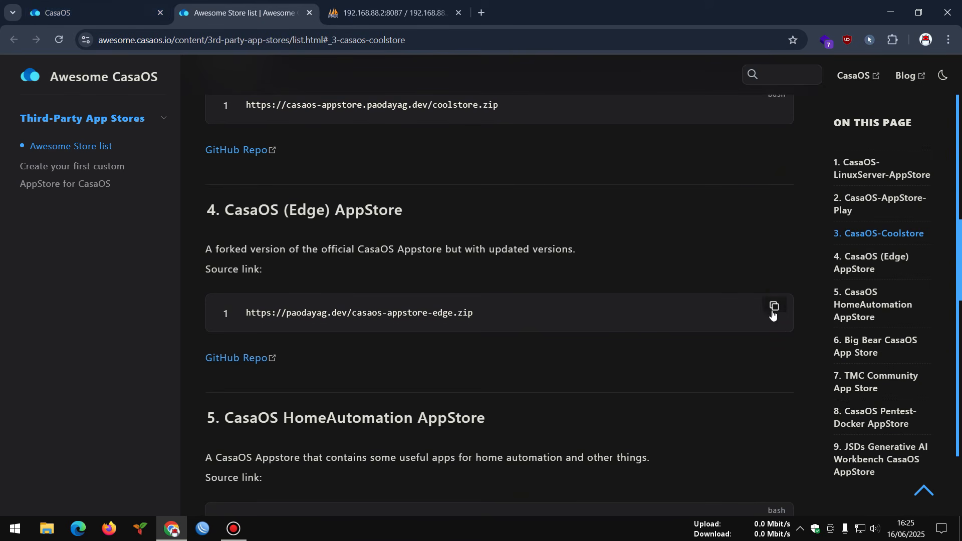
{"action": "left_click", "coordinate": [775, 306]}
{"action": "left_click", "coordinate": [57, 13]}
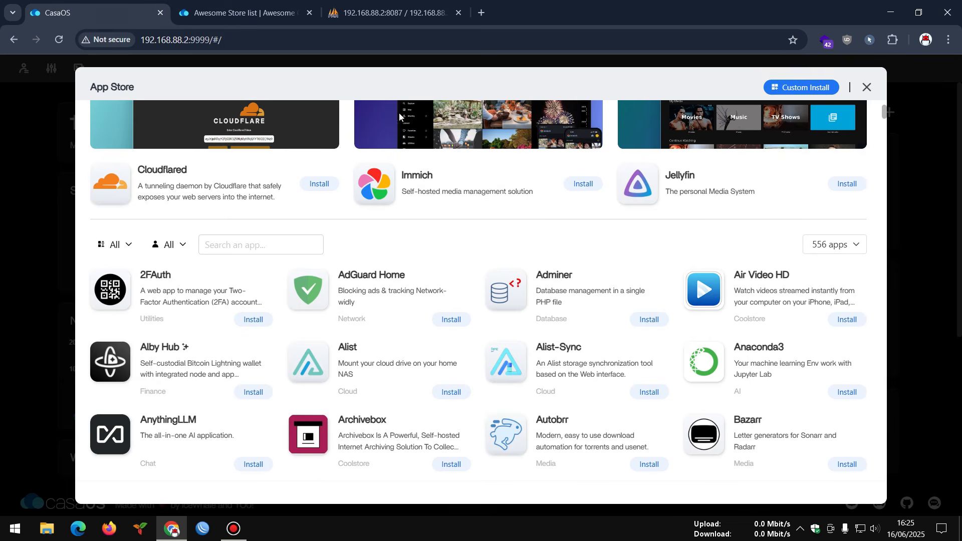
- Paste the CasaOS (Edge) zip URL as a new app store source, add it, and close the App Store
{"action": "left_click", "coordinate": [828, 245]}
{"action": "left_click", "coordinate": [789, 381]}
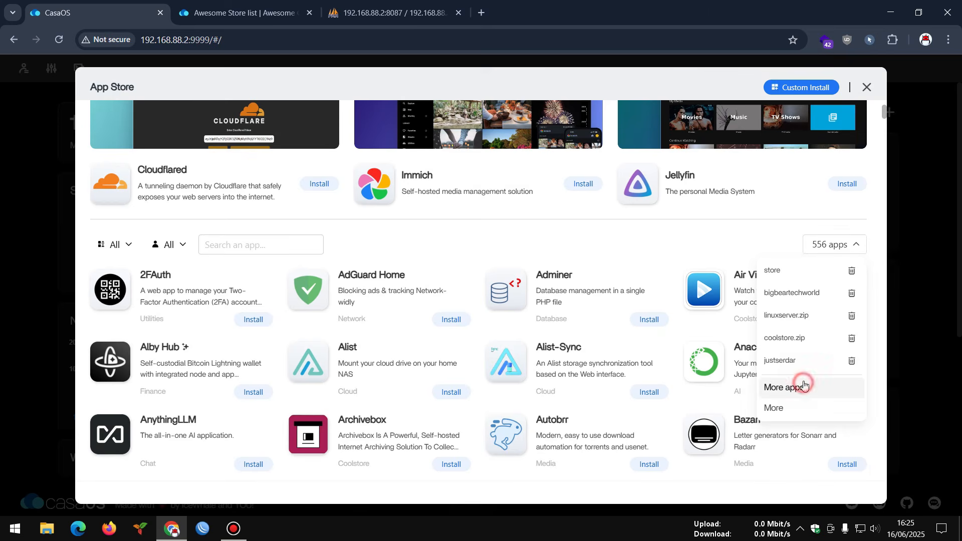
{"action": "left_click", "coordinate": [779, 250]}
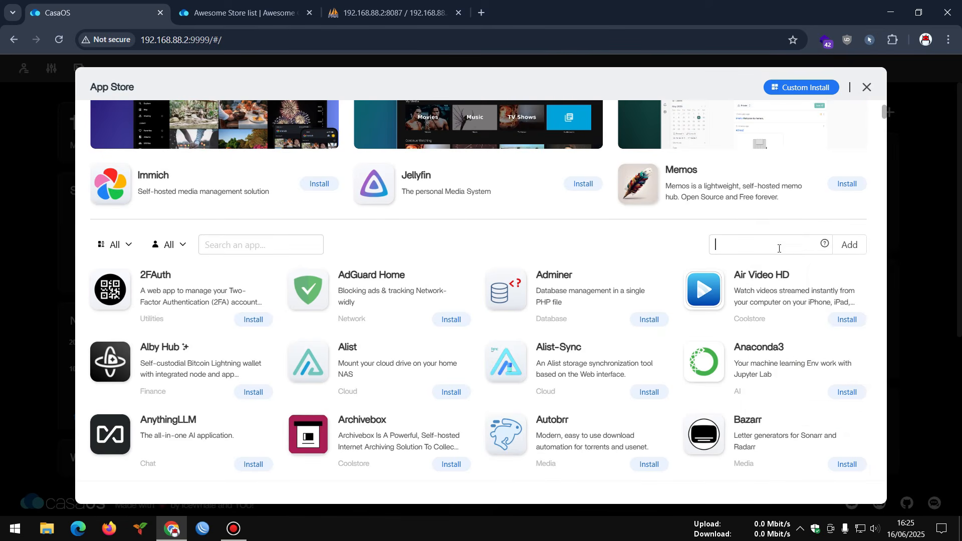
{"action": "key", "text": "ctrl+v"}
{"action": "left_click", "coordinate": [850, 244]}
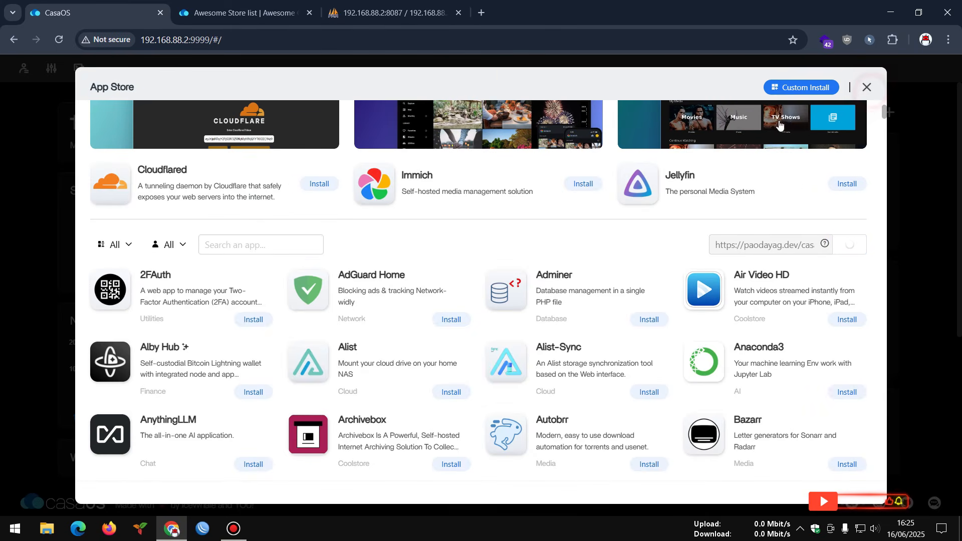
{"action": "left_click", "coordinate": [867, 87]}
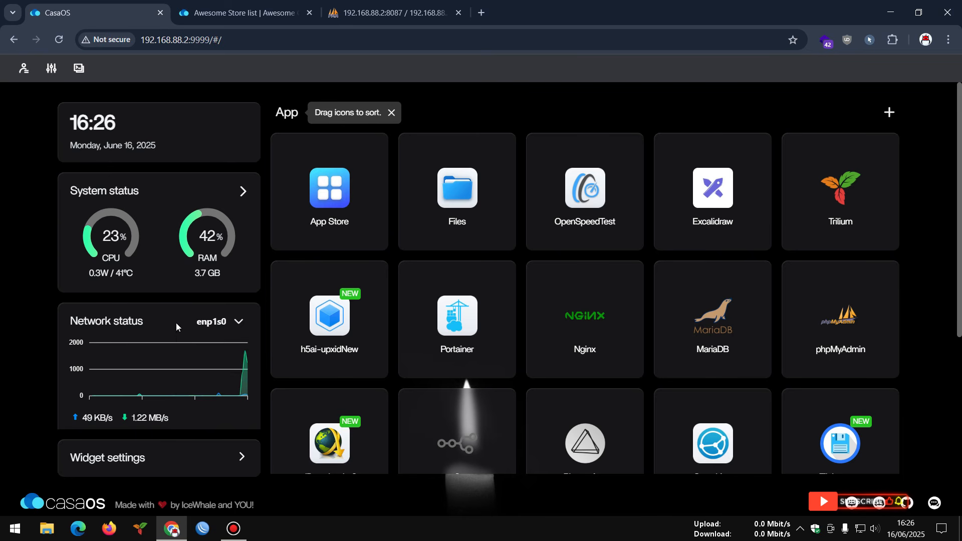
{"action": "left_click", "coordinate": [135, 418]}
{"action": "left_click_drag", "start_coordinate": [134, 418], "coordinate": [156, 418]}
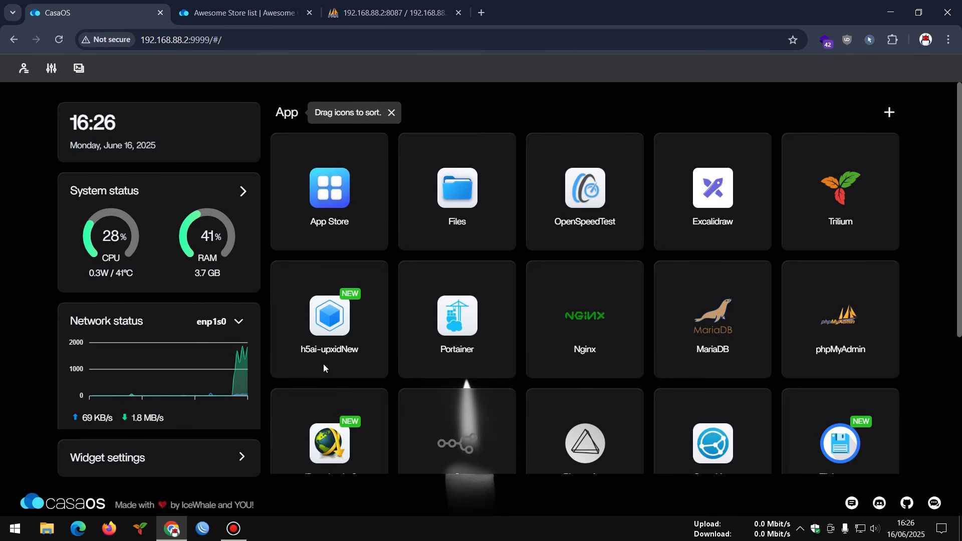
{"action": "mouse_move", "coordinate": [529, 420]}
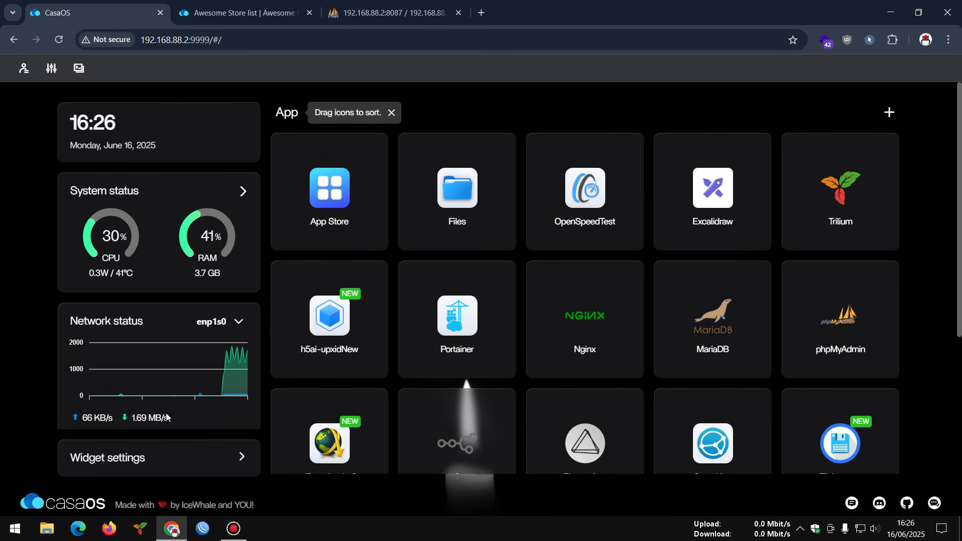
- Return to the Awesome CasaOS list and select the CasaOS (Edge) AppStore zip URL
{"action": "left_click", "coordinate": [241, 12]}
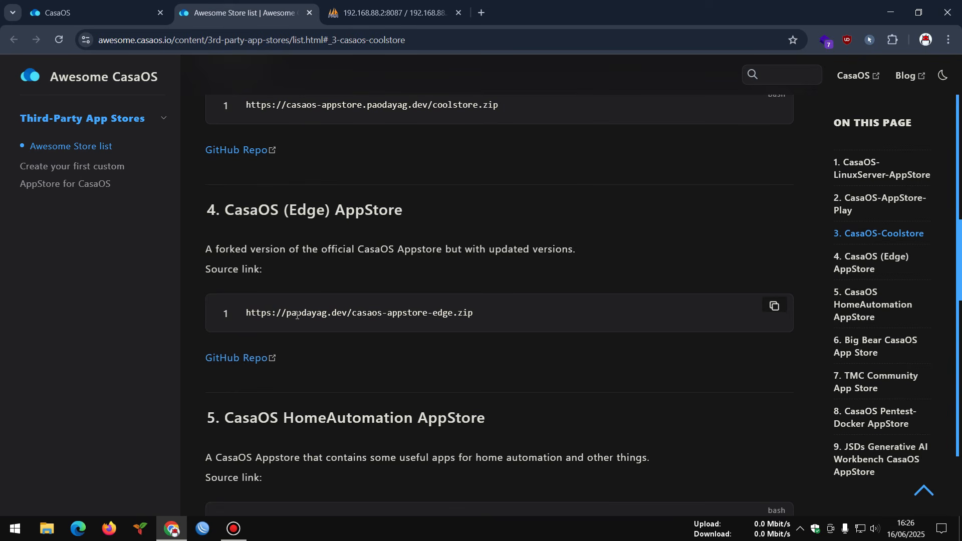
{"action": "left_click_drag", "start_coordinate": [357, 313], "coordinate": [484, 316]}
{"action": "scroll", "coordinate": [333, 303], "scroll_direction": "down", "scroll_amount": 1}
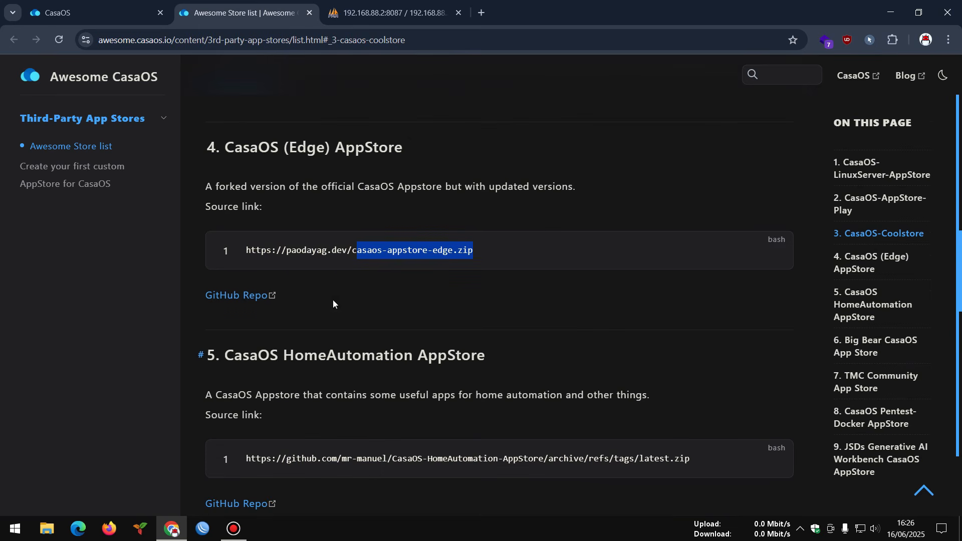
- Read the CasaOS-AppStore-Edge GitHub README's Installation section, then return to CasaOS
{"action": "left_click", "coordinate": [266, 300]}
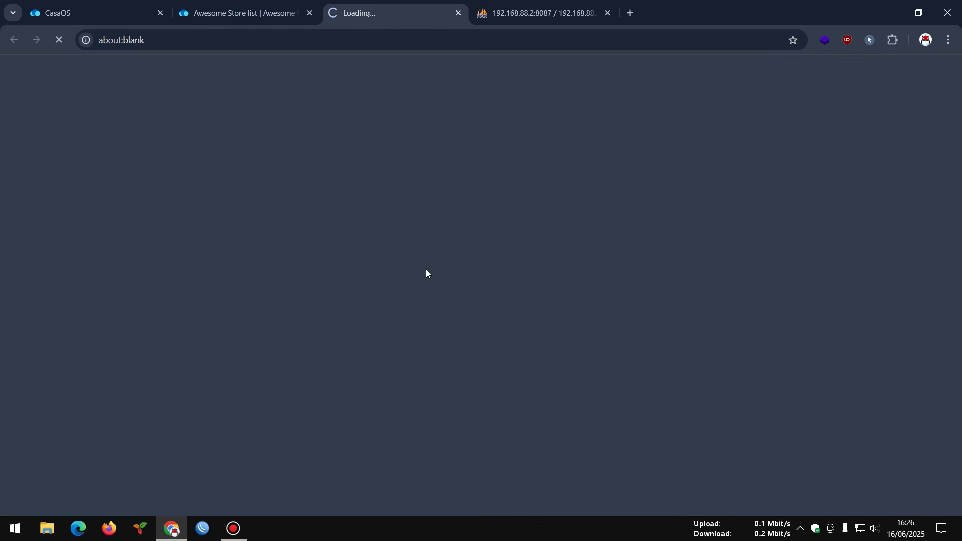
{"action": "scroll", "coordinate": [474, 302], "scroll_direction": "down", "scroll_amount": 10}
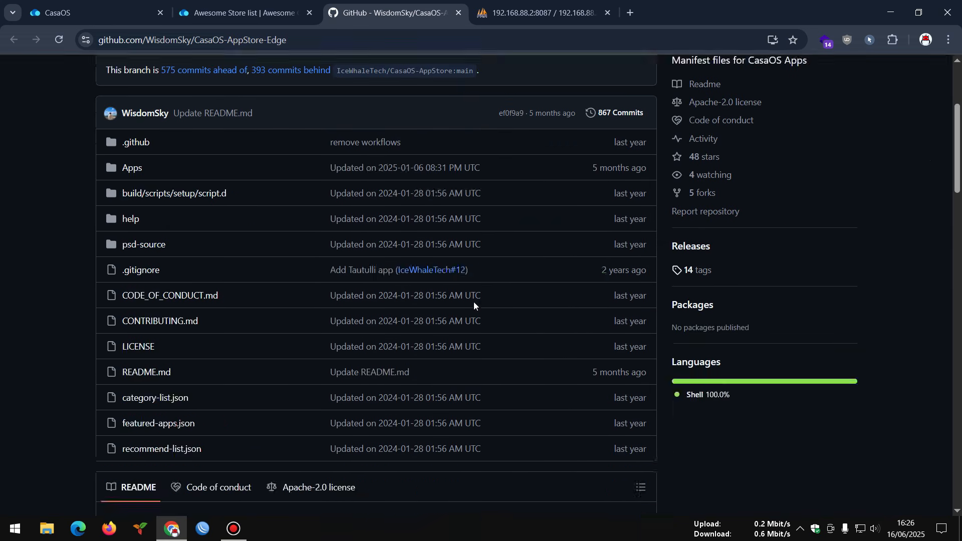
{"action": "scroll", "coordinate": [473, 303], "scroll_direction": "down", "scroll_amount": 20}
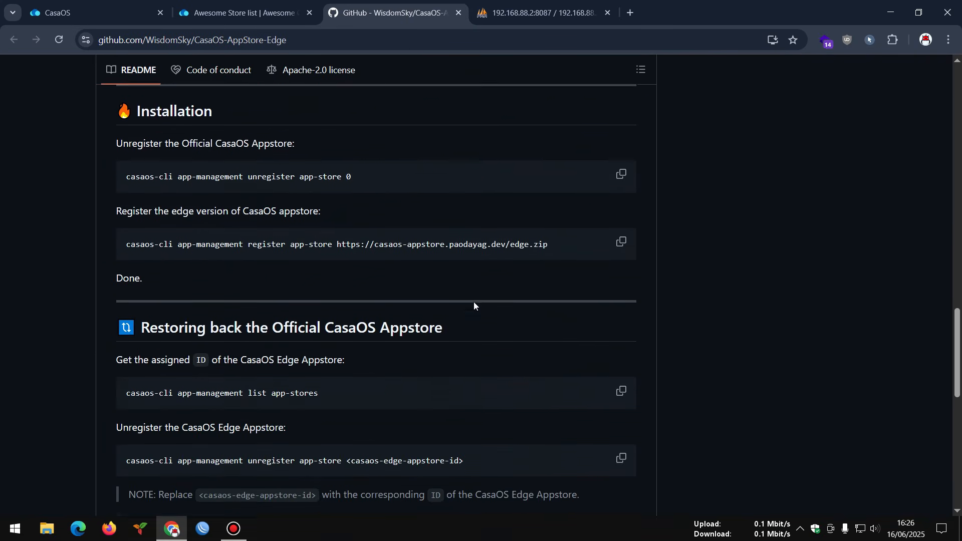
{"action": "scroll", "coordinate": [473, 299], "scroll_direction": "up", "scroll_amount": 15}
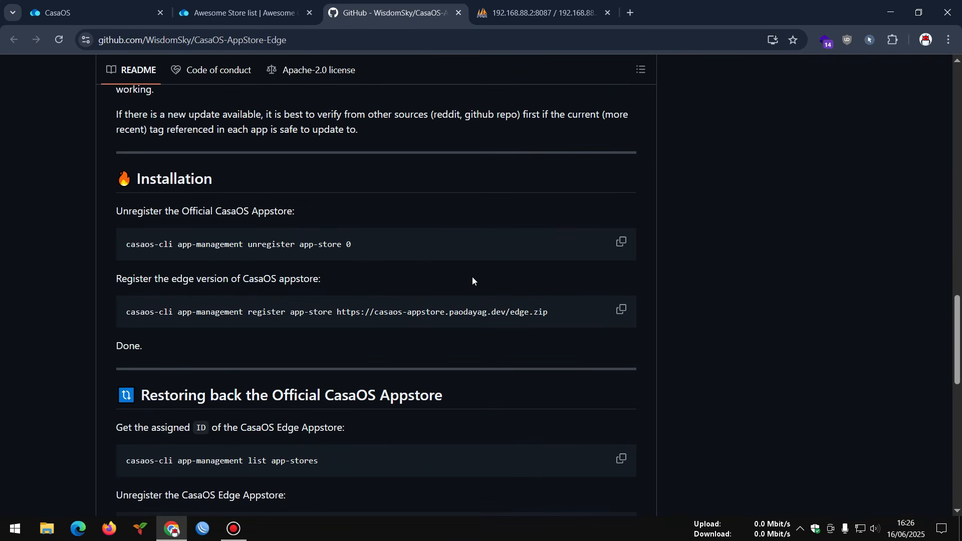
{"action": "left_click", "coordinate": [149, 4]}
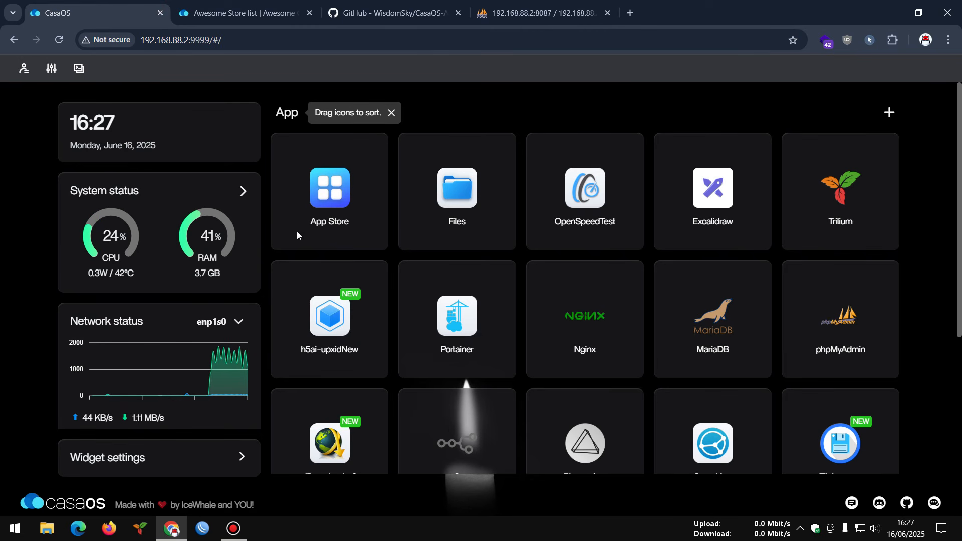
- Search the App Store for 'word' to find WordPress
{"action": "left_click", "coordinate": [324, 195]}
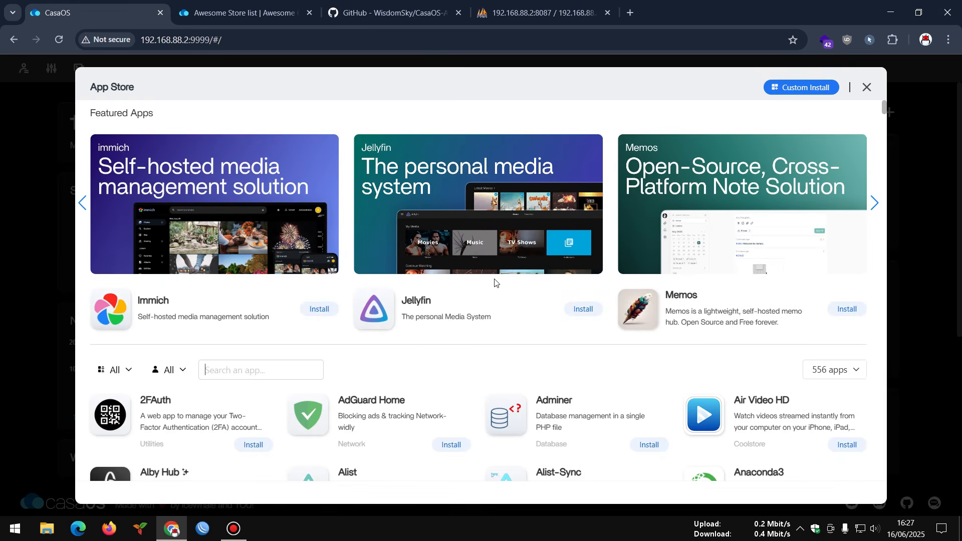
{"action": "scroll", "coordinate": [494, 281], "scroll_direction": "down", "scroll_amount": 3}
{"action": "left_click", "coordinate": [256, 244]}
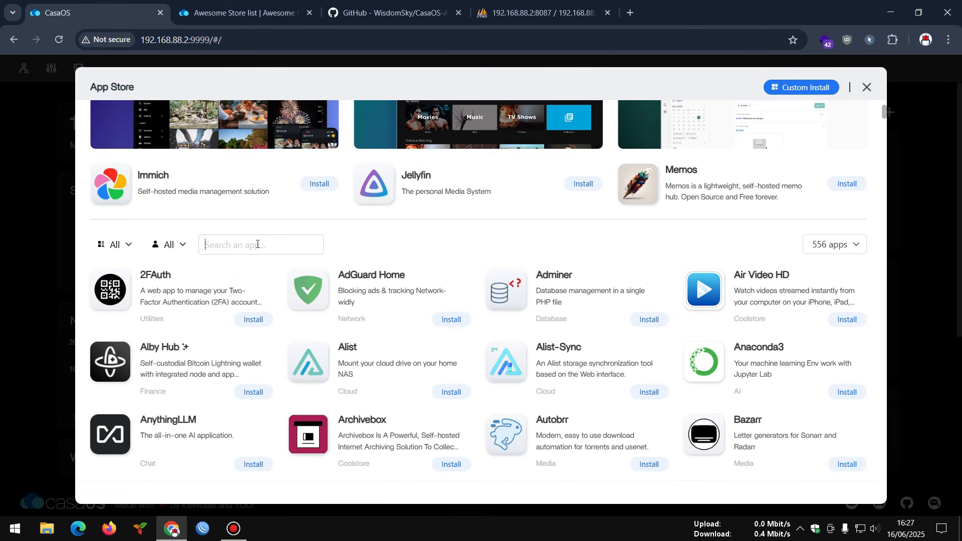
{"action": "type", "text": "wor"}
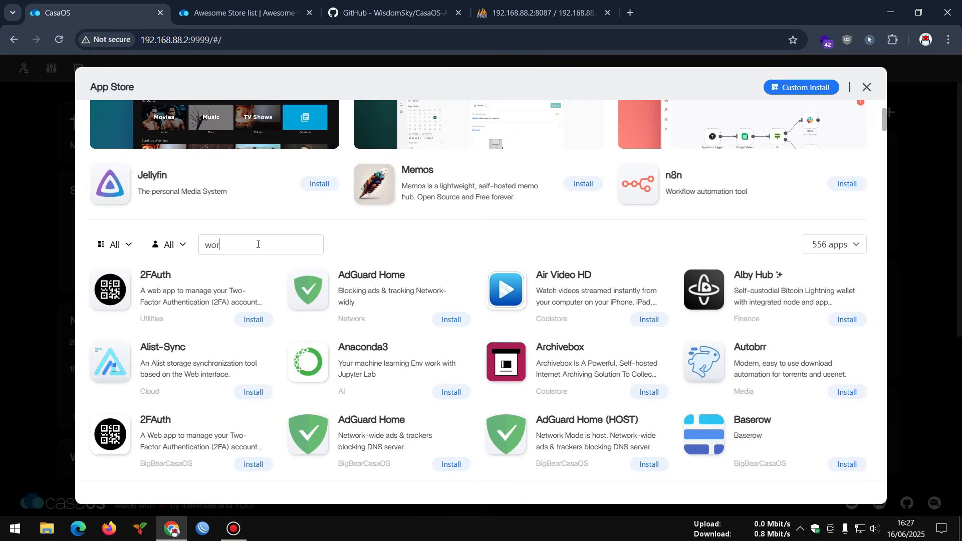
{"action": "type", "text": "dpree"}
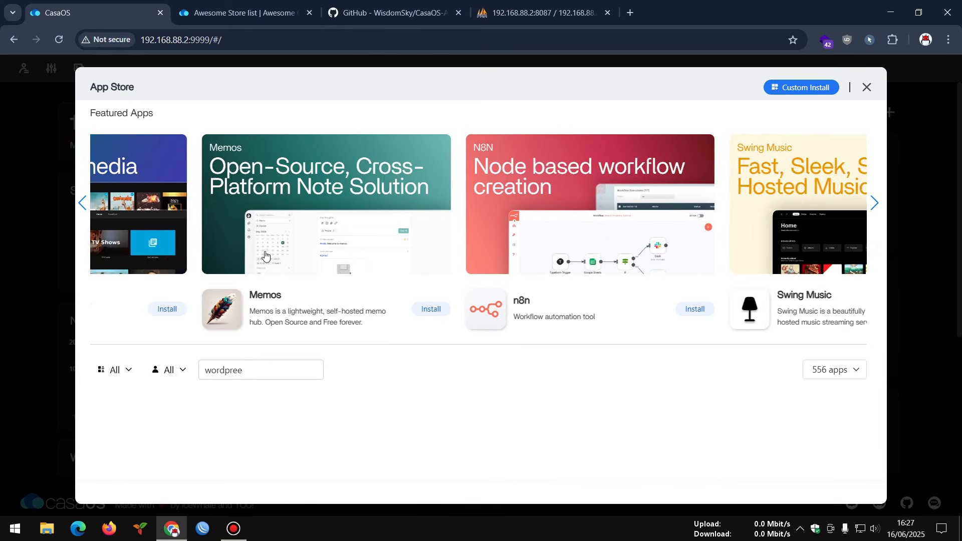
{"action": "key", "text": "BackSpace"}
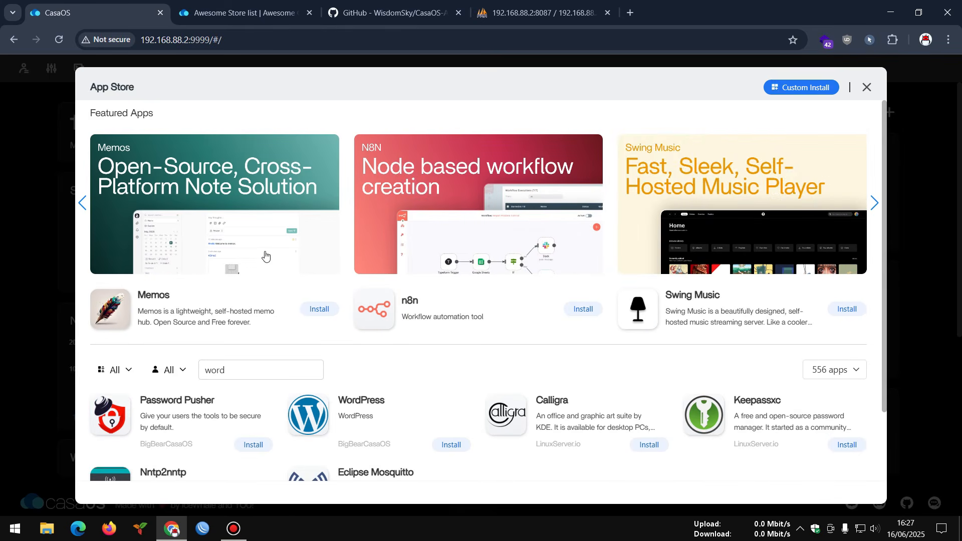
{"action": "scroll", "coordinate": [430, 366], "scroll_direction": "down", "scroll_amount": 2}
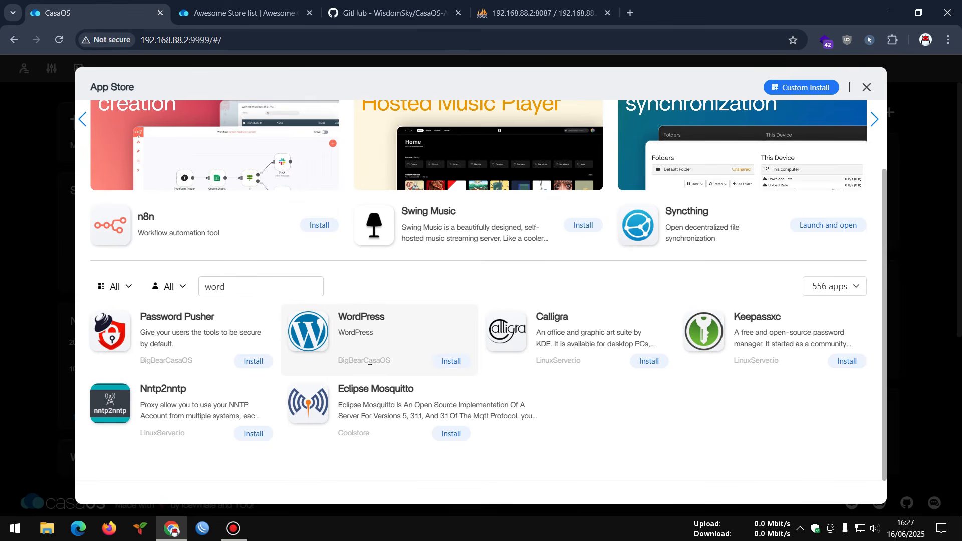
- Open the WordPress app page and expand the Install dropdown to show Custom Install
{"action": "left_click", "coordinate": [354, 333]}
{"action": "left_click", "coordinate": [240, 164]}
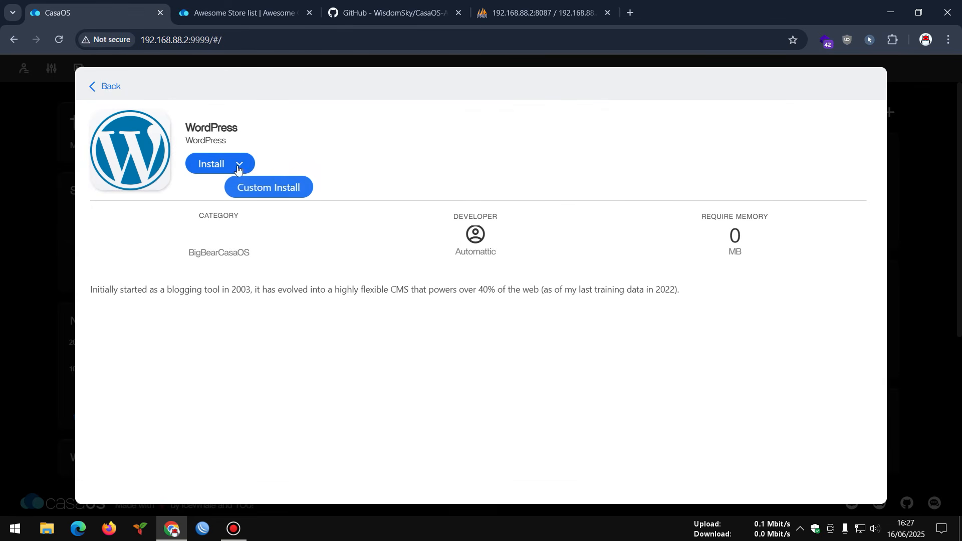
{"action": "left_click", "coordinate": [257, 194]}
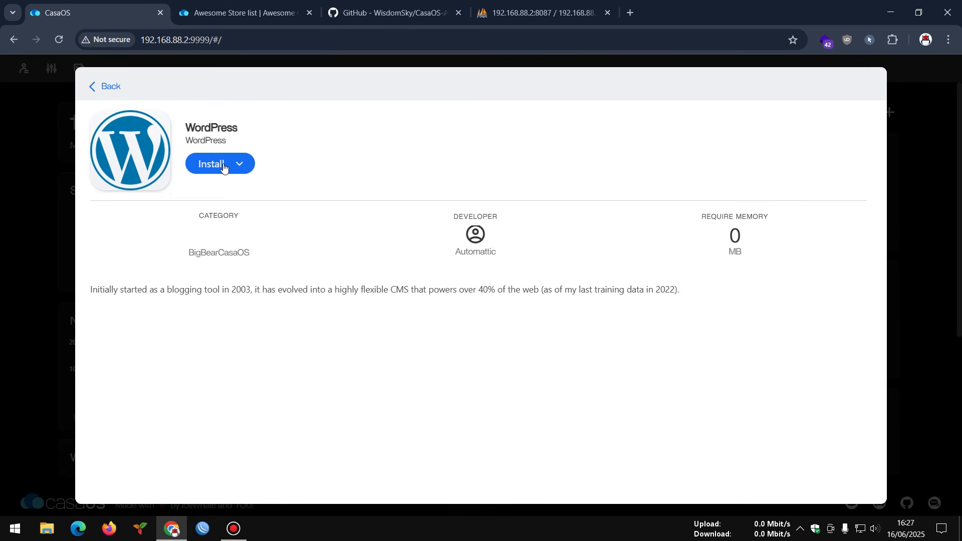
{"action": "mouse_move", "coordinate": [232, 183]}
{"action": "mouse_move", "coordinate": [242, 166]}
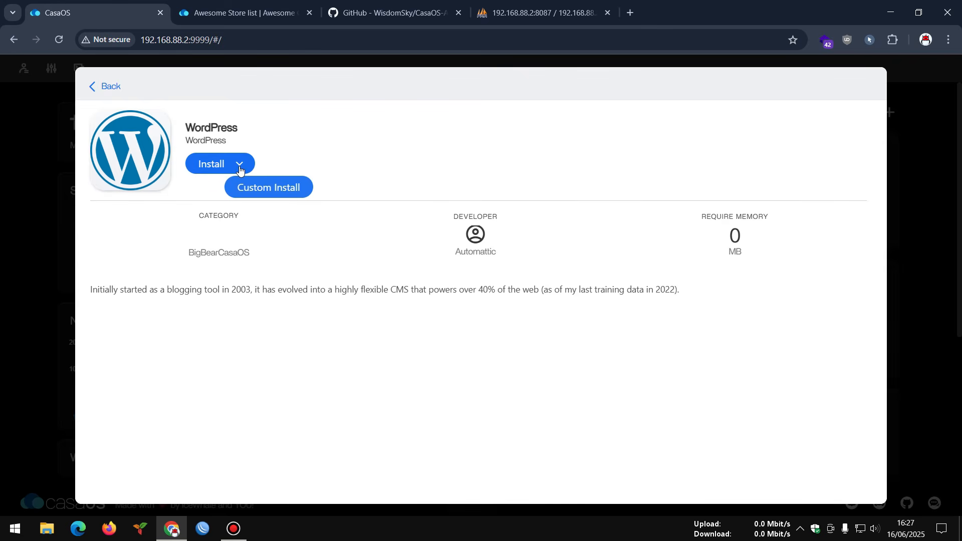
- Start a Custom Install of WordPress and review the version tags, keeping 6.8.1
{"action": "left_click", "coordinate": [269, 195]}
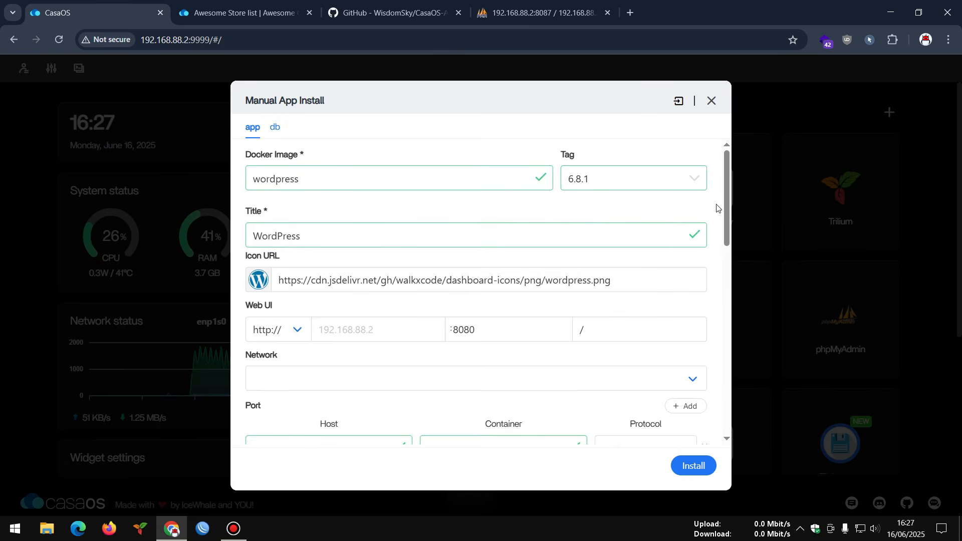
{"action": "left_click", "coordinate": [694, 178]}
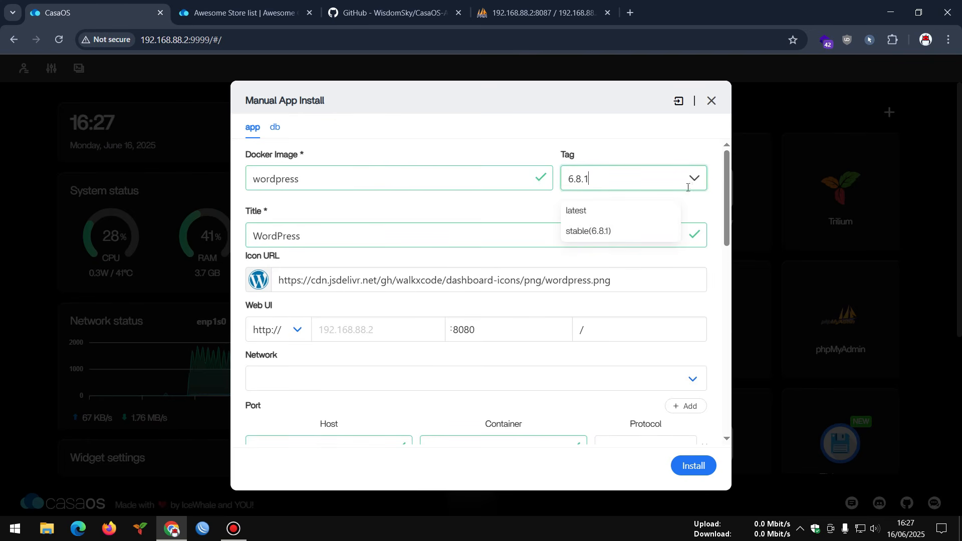
{"action": "left_click", "coordinate": [504, 210]}
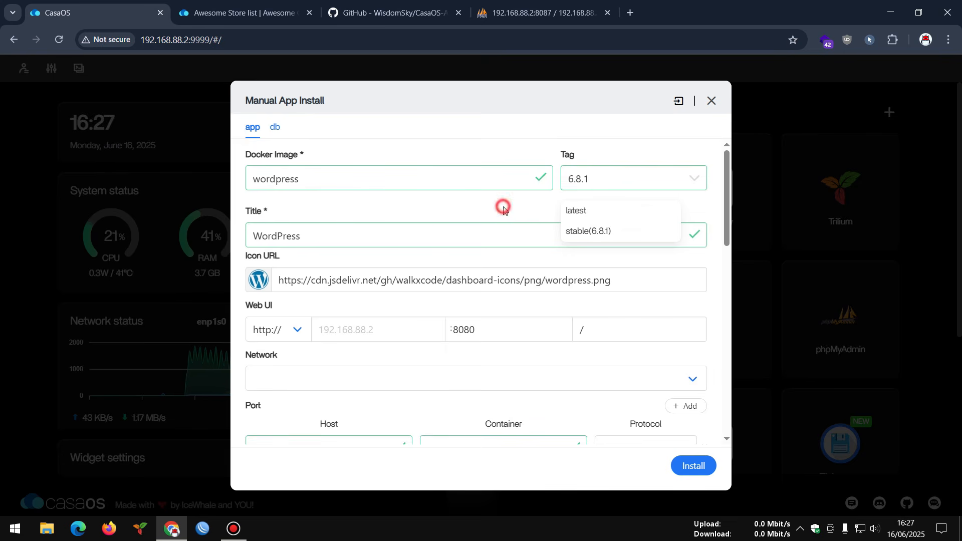
{"action": "left_click", "coordinate": [694, 180]}
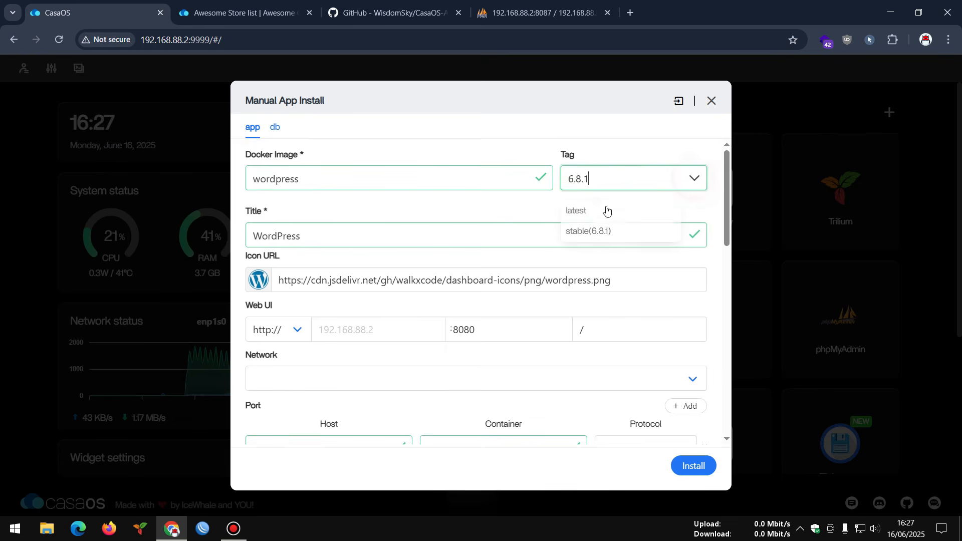
{"action": "left_click", "coordinate": [479, 202]}
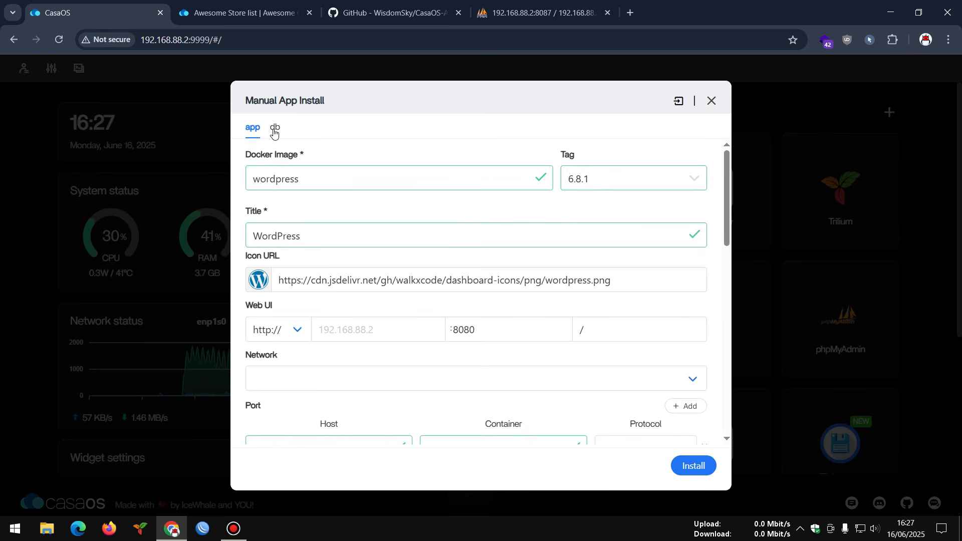
- Review the db container's settings, including its mysql image
{"action": "left_click", "coordinate": [274, 129]}
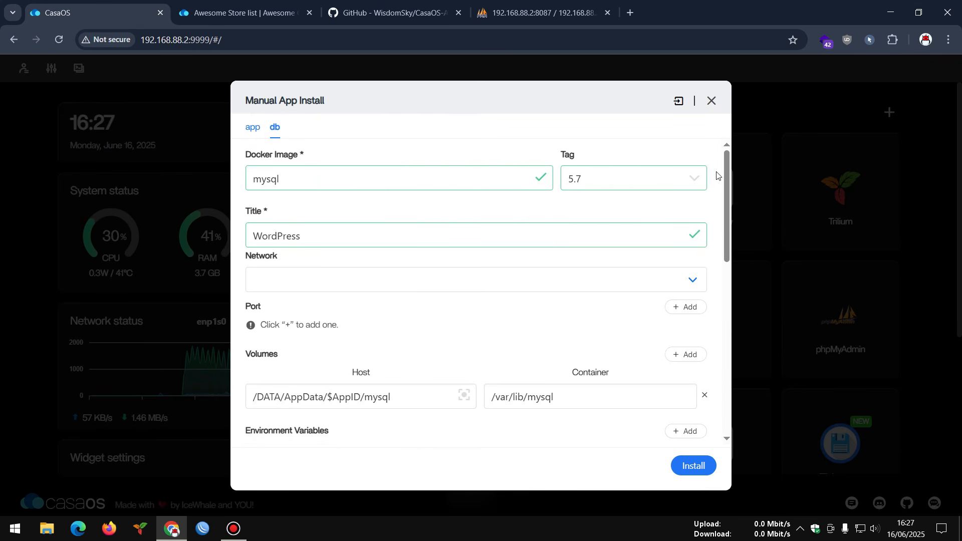
{"action": "left_click_drag", "start_coordinate": [718, 175], "coordinate": [718, 230]}
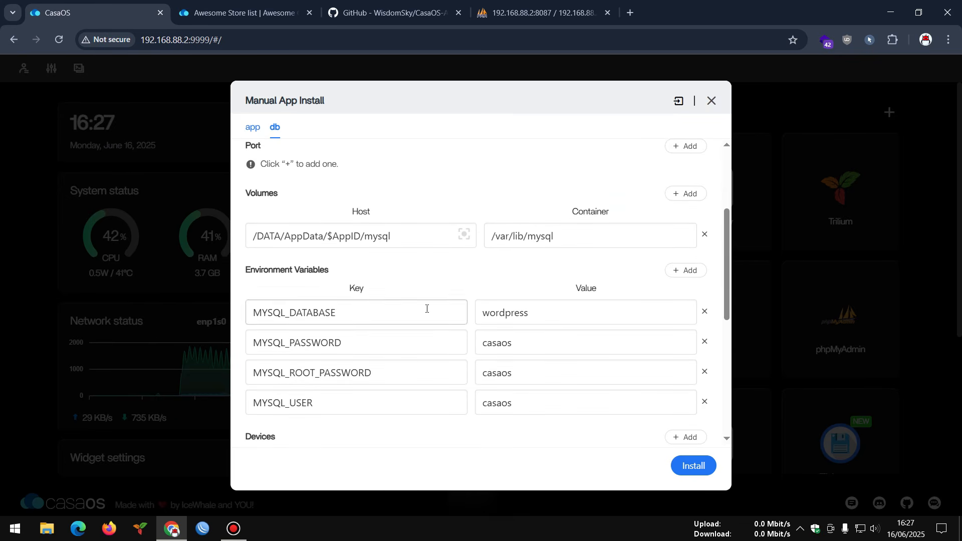
{"action": "scroll", "coordinate": [427, 309], "scroll_direction": "up", "scroll_amount": 3}
{"action": "left_click_drag", "start_coordinate": [284, 179], "coordinate": [252, 179]}
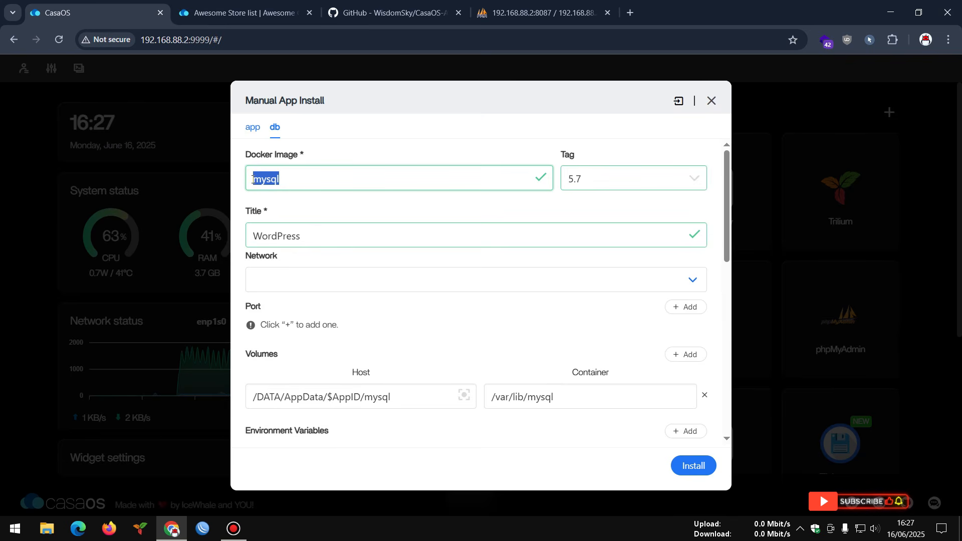
{"action": "left_click", "coordinate": [253, 129]}
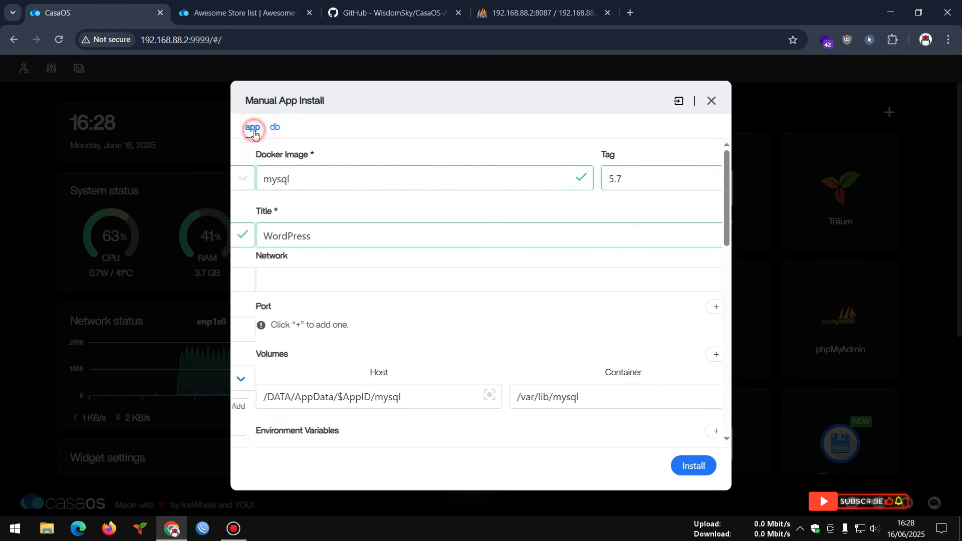
- On the app container, confirm host port 8080 maps to container port 80 and view the Environment Variables
{"action": "scroll", "coordinate": [354, 230], "scroll_direction": "down", "scroll_amount": 3}
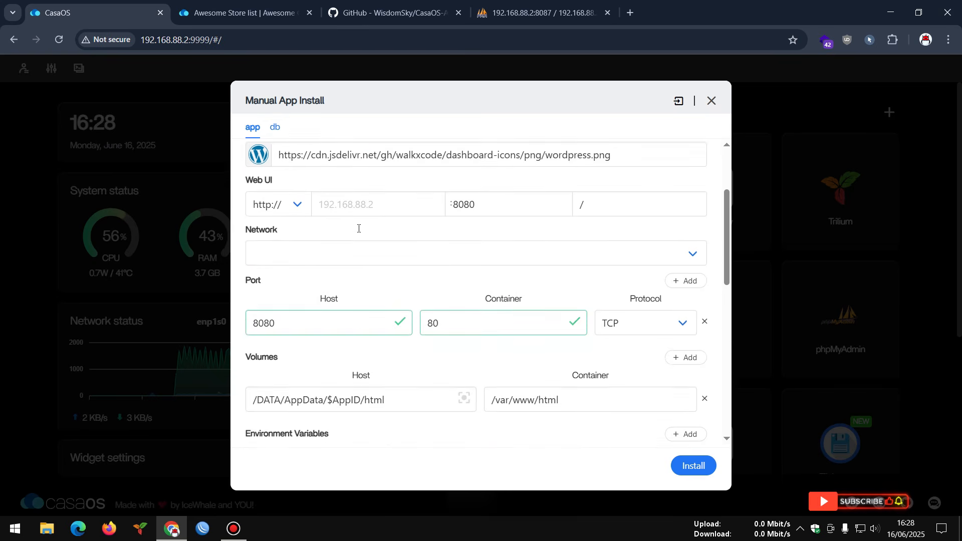
{"action": "scroll", "coordinate": [359, 231], "scroll_direction": "down", "scroll_amount": 2}
{"action": "scroll", "coordinate": [359, 234], "scroll_direction": "up", "scroll_amount": 2}
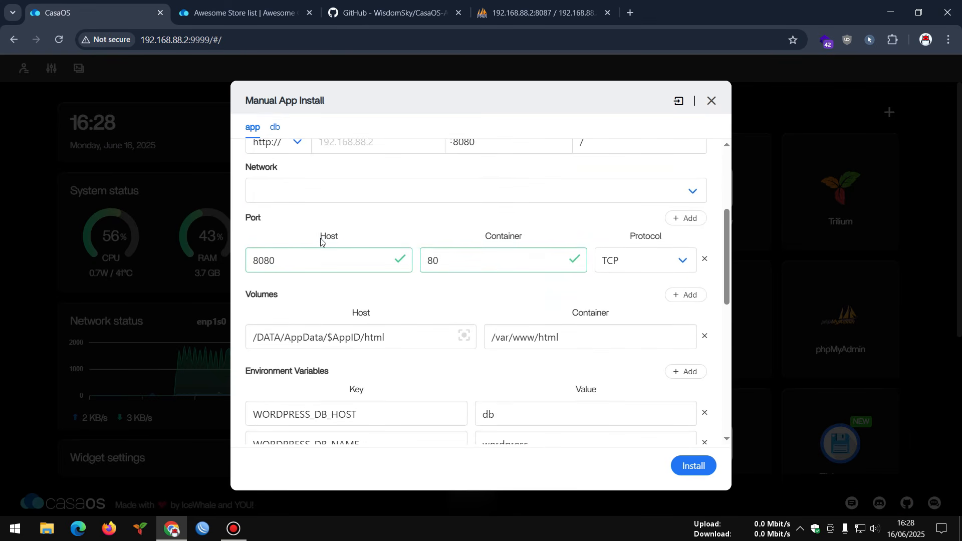
{"action": "left_click", "coordinate": [281, 264]}
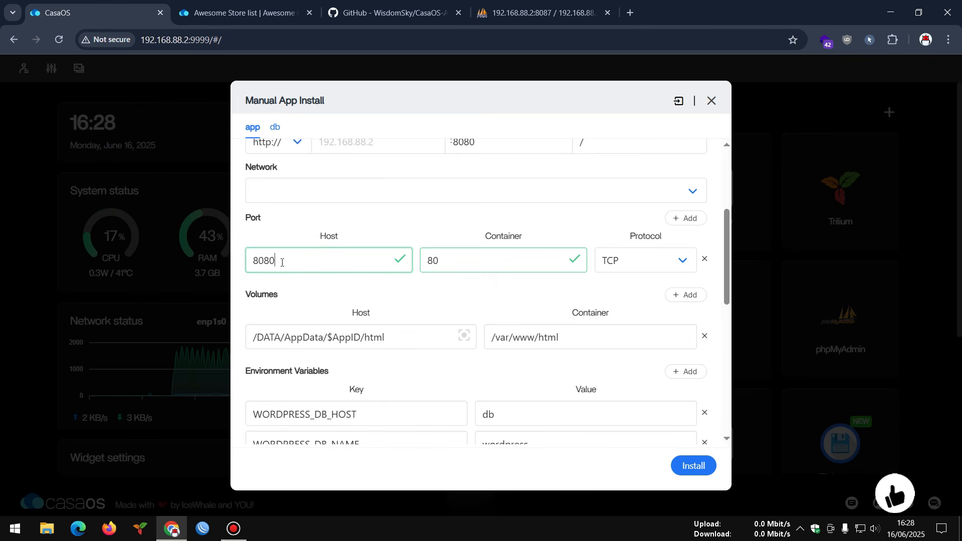
{"action": "left_click", "coordinate": [276, 261]}
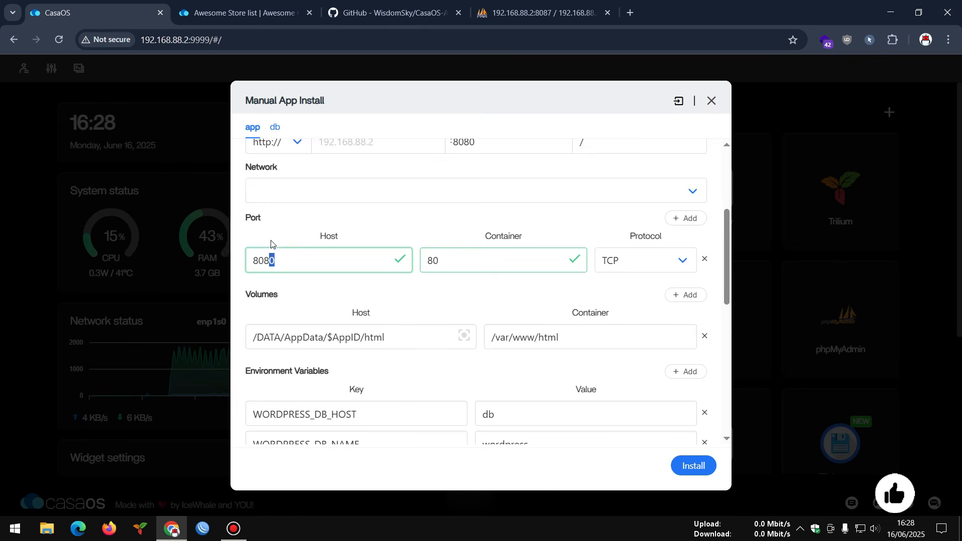
{"action": "left_click", "coordinate": [273, 221]}
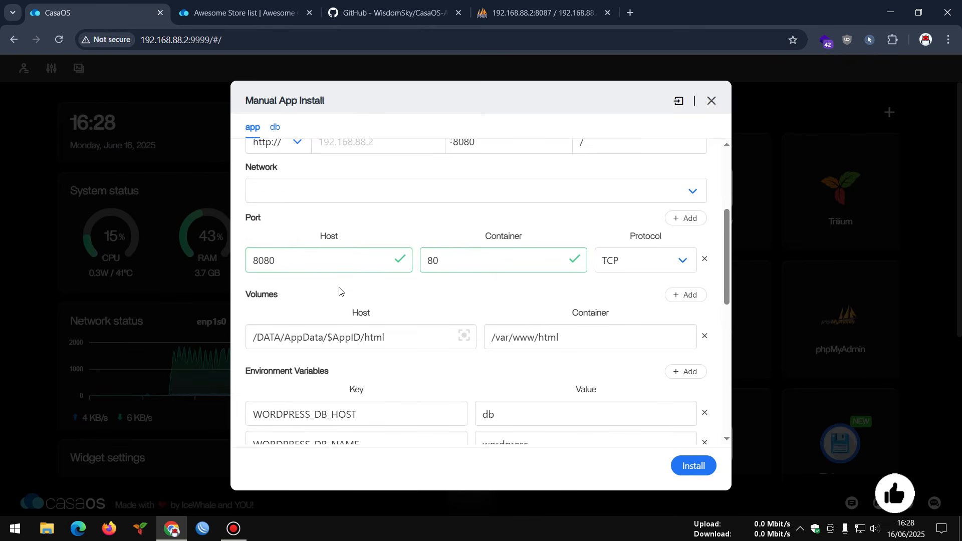
{"action": "scroll", "coordinate": [338, 291], "scroll_direction": "down", "scroll_amount": 3}
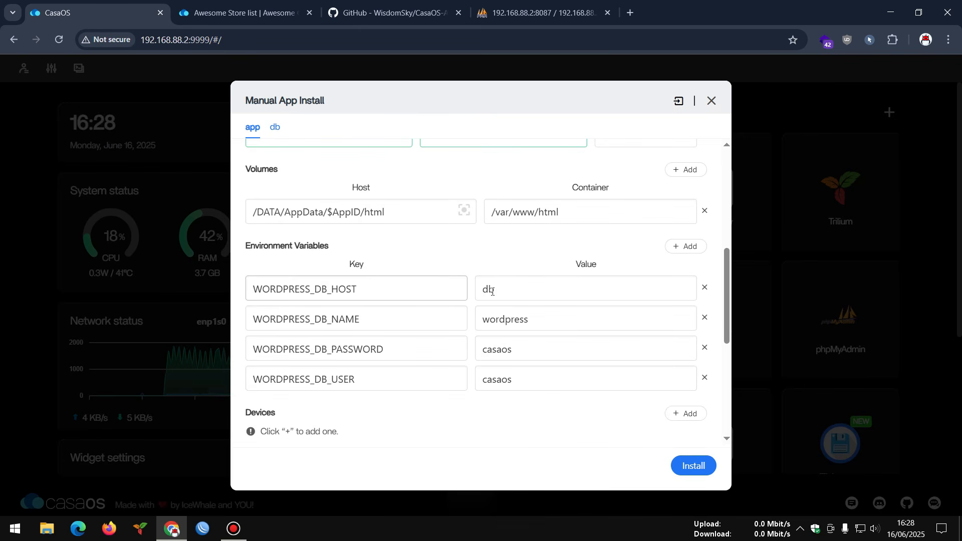
- Locate the WORDPRESS_DB_HOST value 'db' in the Environment Variables table
{"action": "left_click", "coordinate": [511, 287]}
{"action": "left_click_drag", "start_coordinate": [511, 288], "coordinate": [463, 285]}
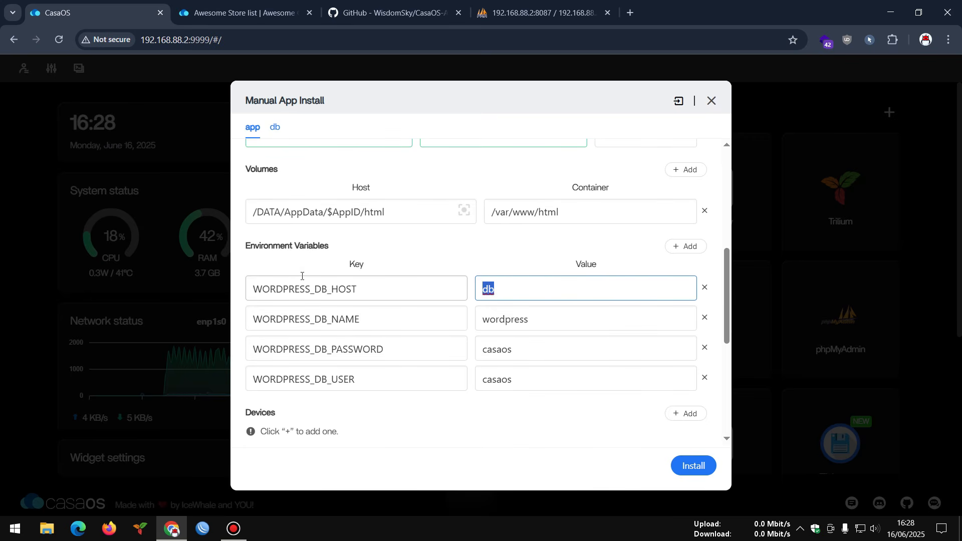
{"action": "left_click_drag", "start_coordinate": [250, 246], "coordinate": [334, 250]}
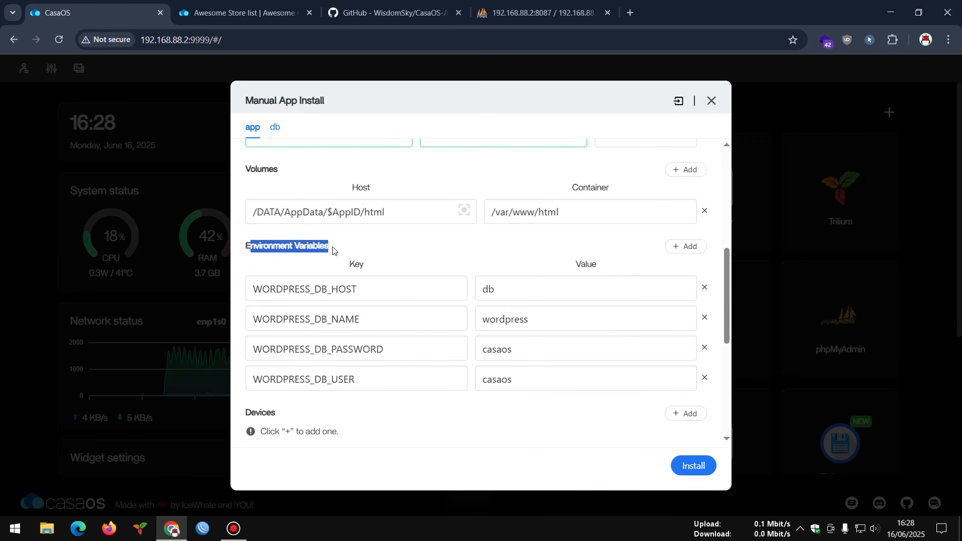
{"action": "double_click", "coordinate": [355, 265]}
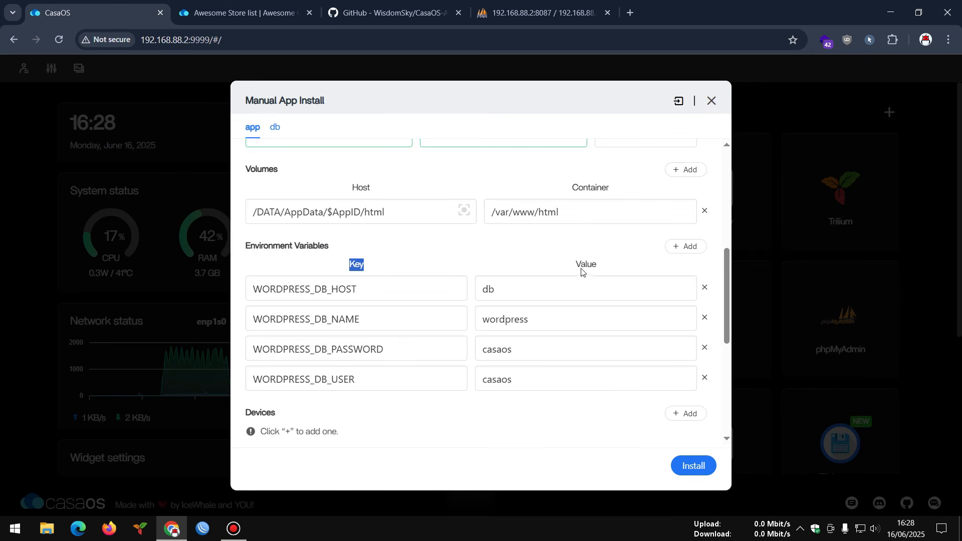
{"action": "left_click_drag", "start_coordinate": [582, 272], "coordinate": [614, 272]}
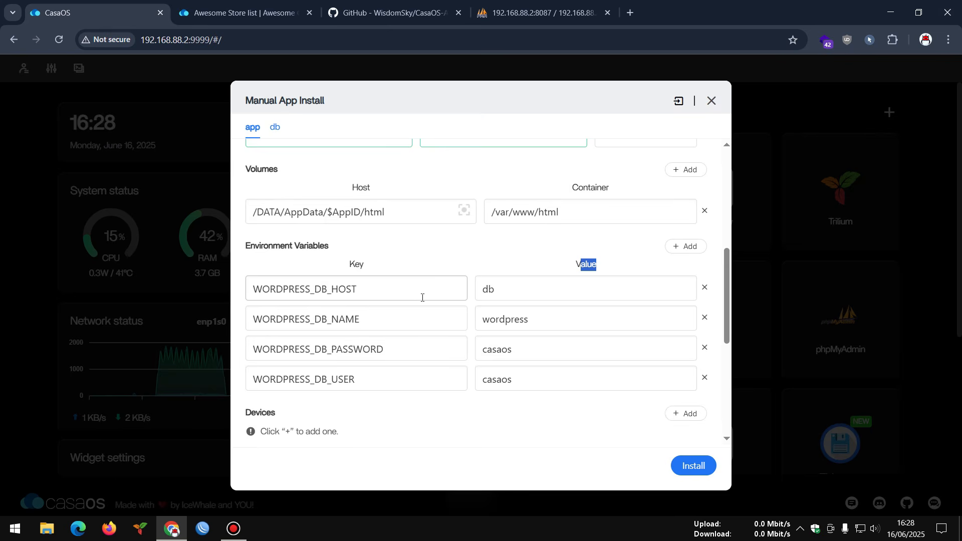
- Change WORDPRESS_DB_HOST to 192.168.88.2 and WORDPRESS_DB_NAME to casaos, then review the user and password
{"action": "left_click_drag", "start_coordinate": [501, 290], "coordinate": [471, 294]}
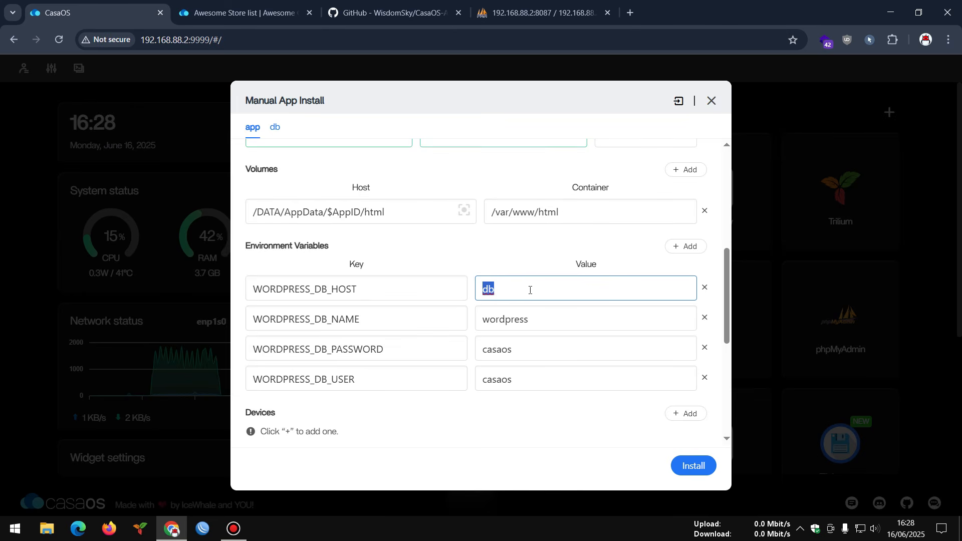
{"action": "type", "text": "192.168.88.2"}
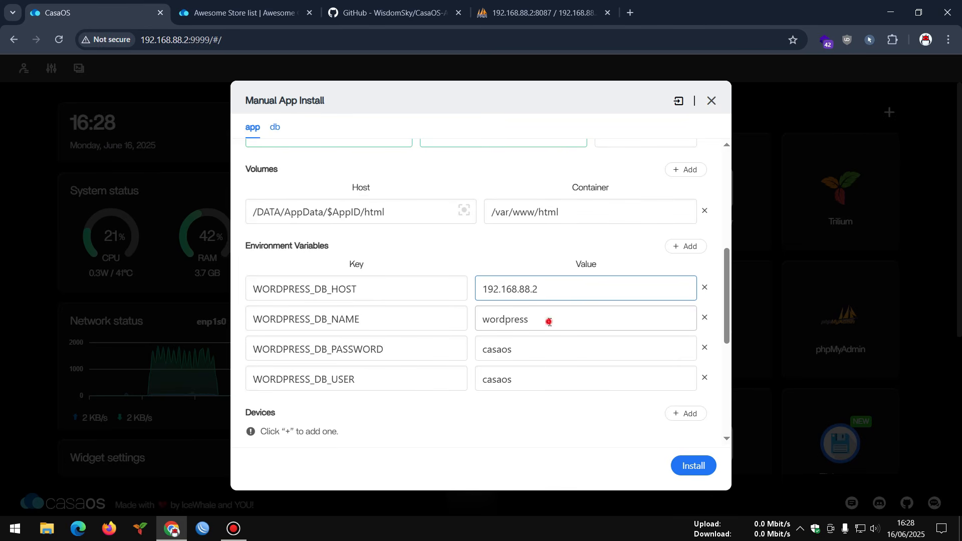
{"action": "left_click_drag", "start_coordinate": [549, 322], "coordinate": [476, 317]}
{"action": "type", "text": "casaos"}
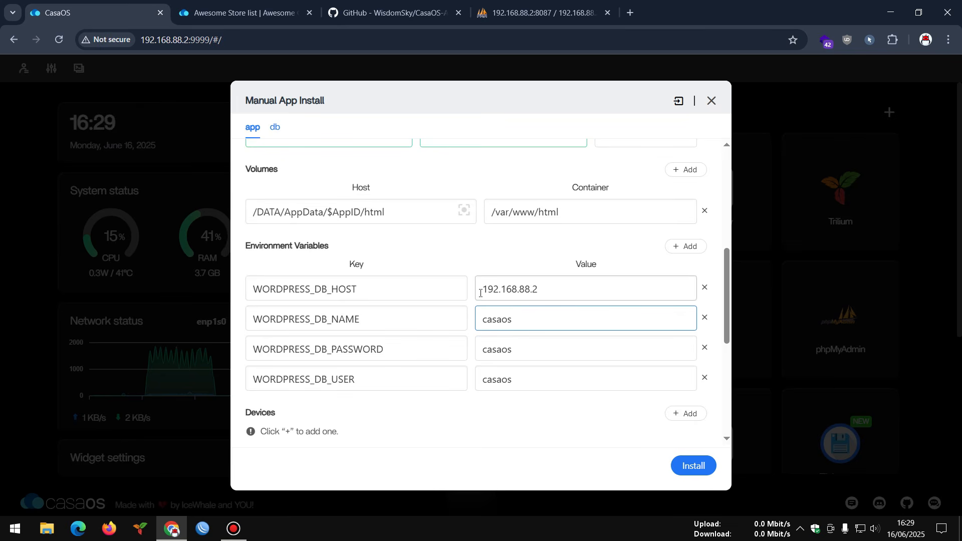
{"action": "double_click", "coordinate": [497, 319]}
{"action": "left_click", "coordinate": [503, 350]}
{"action": "left_click", "coordinate": [504, 380]}
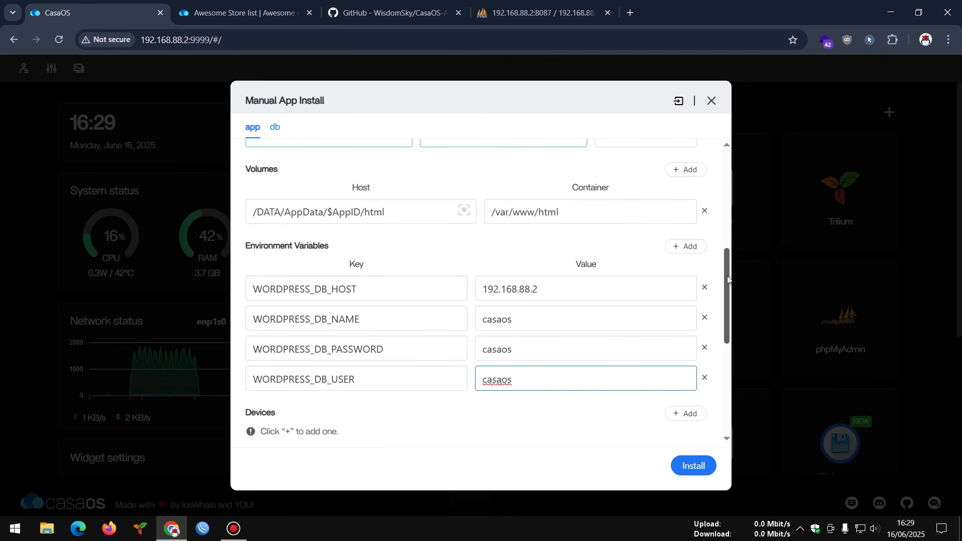
{"action": "left_click_drag", "start_coordinate": [727, 277], "coordinate": [722, 237]}
- Recheck the db and app container settings, then install big-bear-wordpress
{"action": "left_click", "coordinate": [274, 127]}
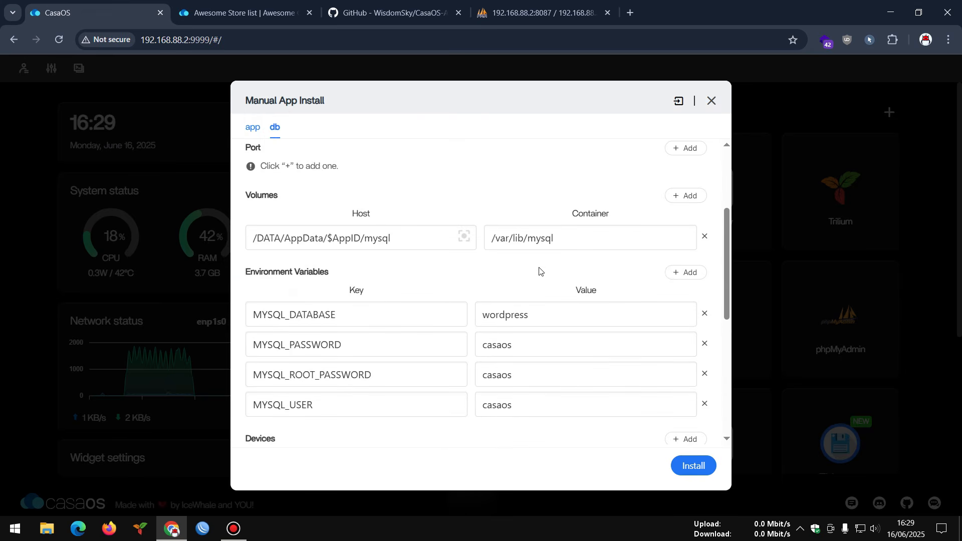
{"action": "scroll", "coordinate": [540, 270], "scroll_direction": "up", "scroll_amount": 3}
{"action": "scroll", "coordinate": [541, 271], "scroll_direction": "down", "scroll_amount": 5}
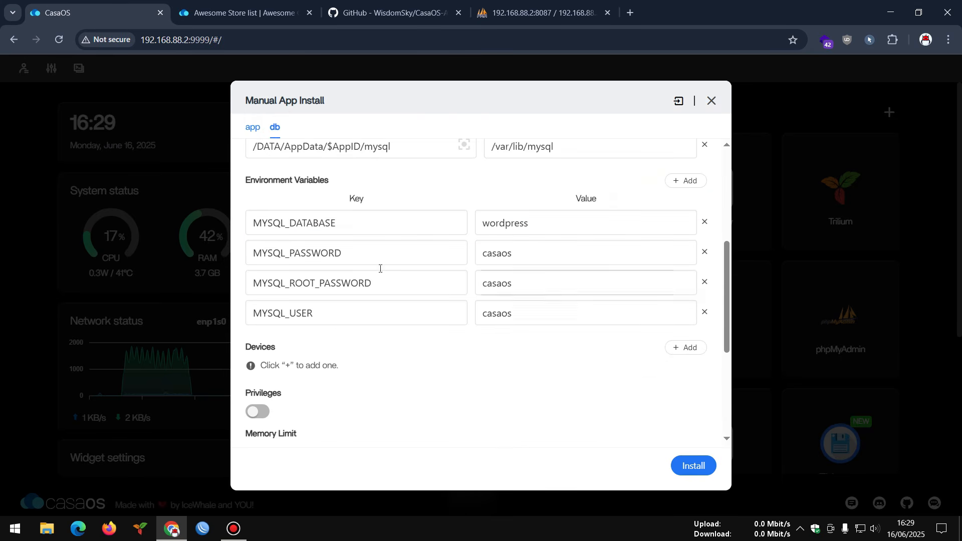
{"action": "scroll", "coordinate": [371, 246], "scroll_direction": "up", "scroll_amount": 5}
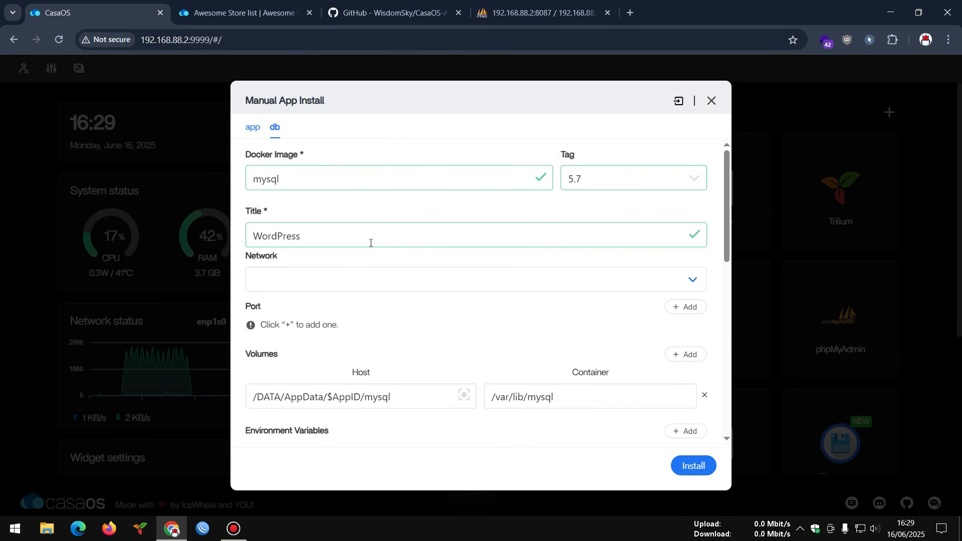
{"action": "left_click", "coordinate": [251, 128]}
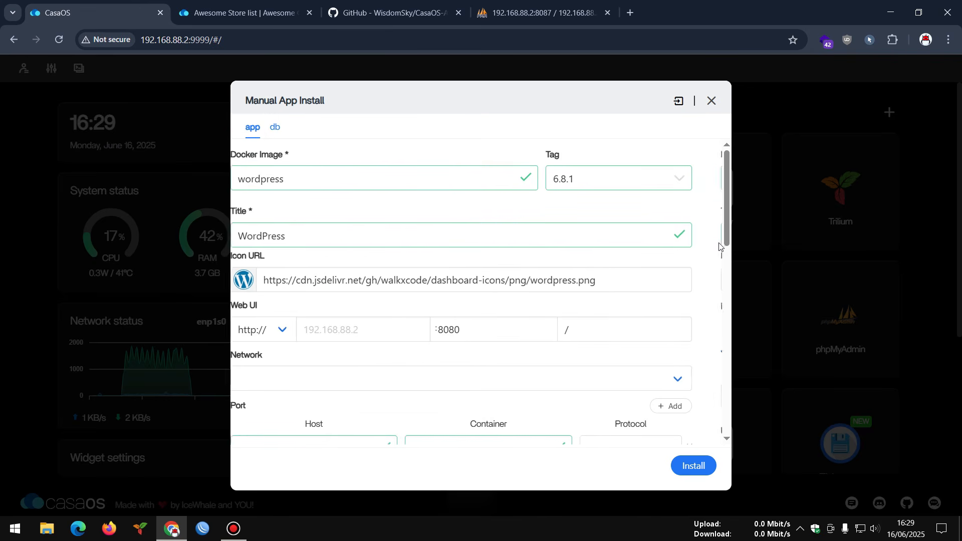
{"action": "left_click_drag", "start_coordinate": [726, 203], "coordinate": [739, 398]}
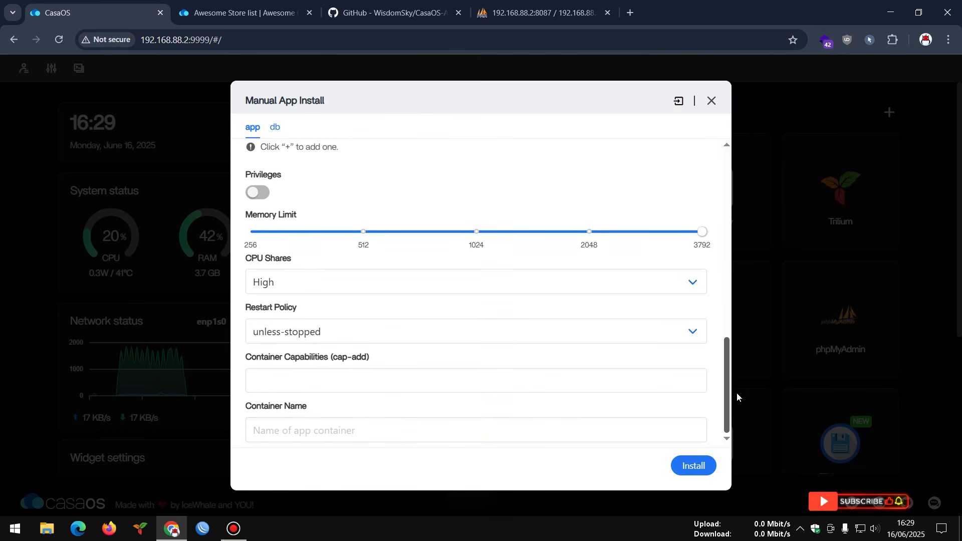
{"action": "left_click", "coordinate": [690, 466]}
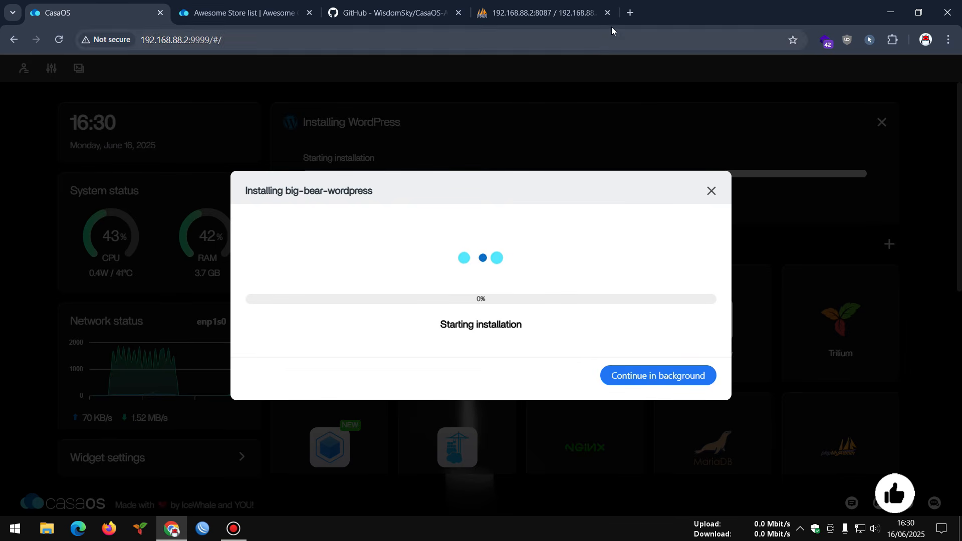
- In a new tab, search Google for 'docker hub'
{"action": "left_click", "coordinate": [628, 14]}
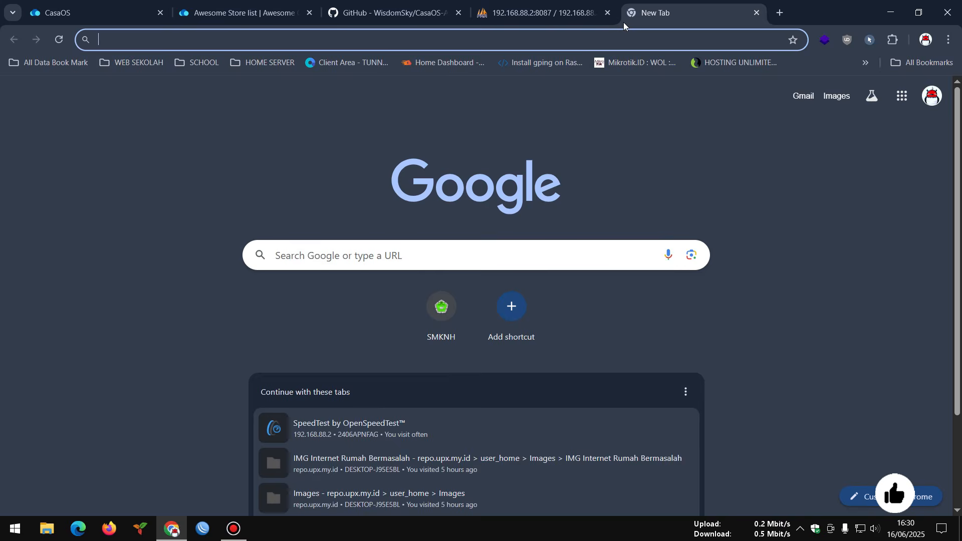
{"action": "type", "text": "docker hub"}
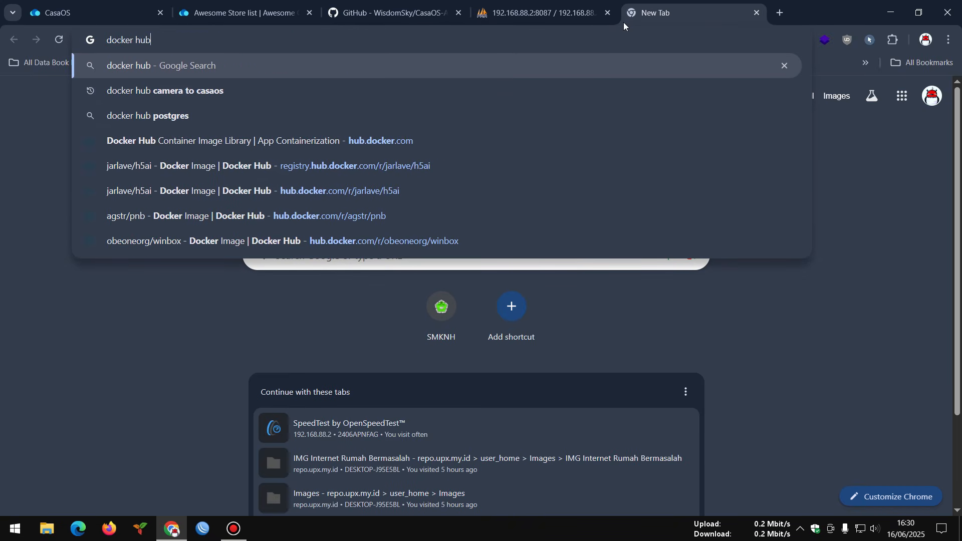
{"action": "key", "text": "Return"}
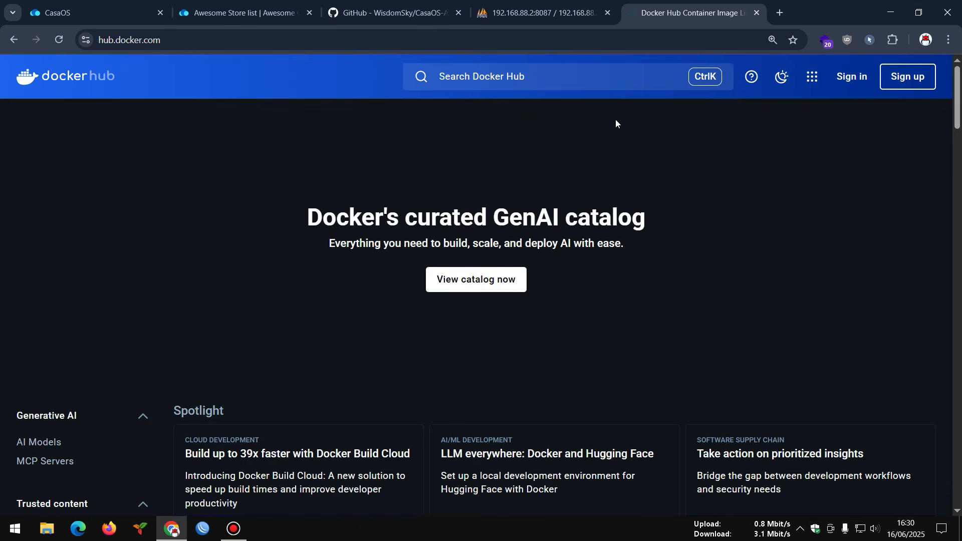
- Search Docker Hub for 'wordpress' images
{"action": "left_click", "coordinate": [553, 75]}
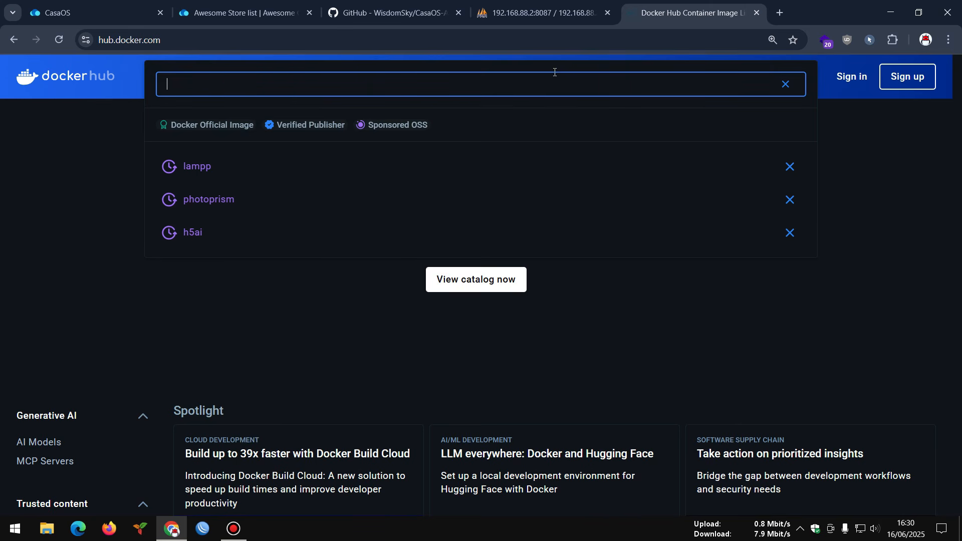
{"action": "type", "text": "wordpree"}
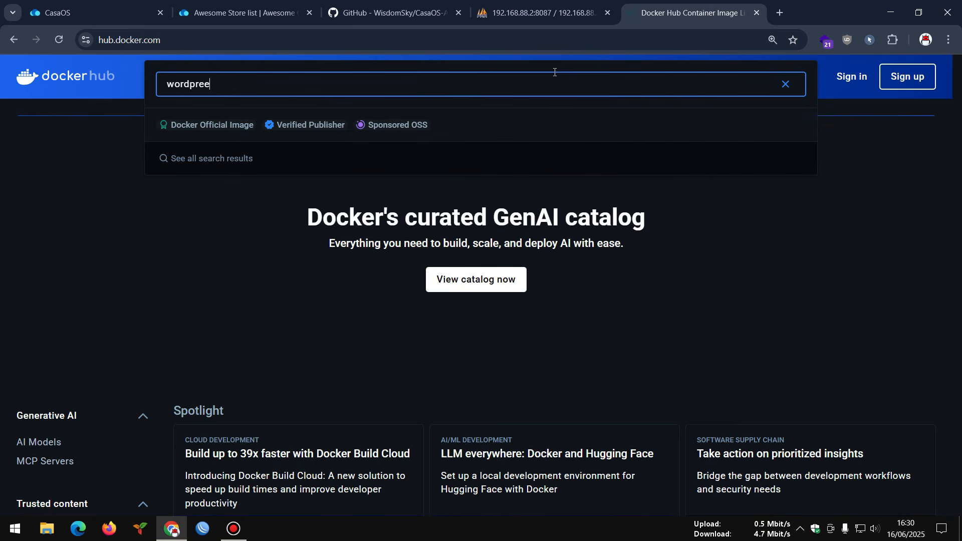
{"action": "key", "text": "BackSpace"}
{"action": "type", "text": "ss"}
{"action": "key", "text": "Return"}
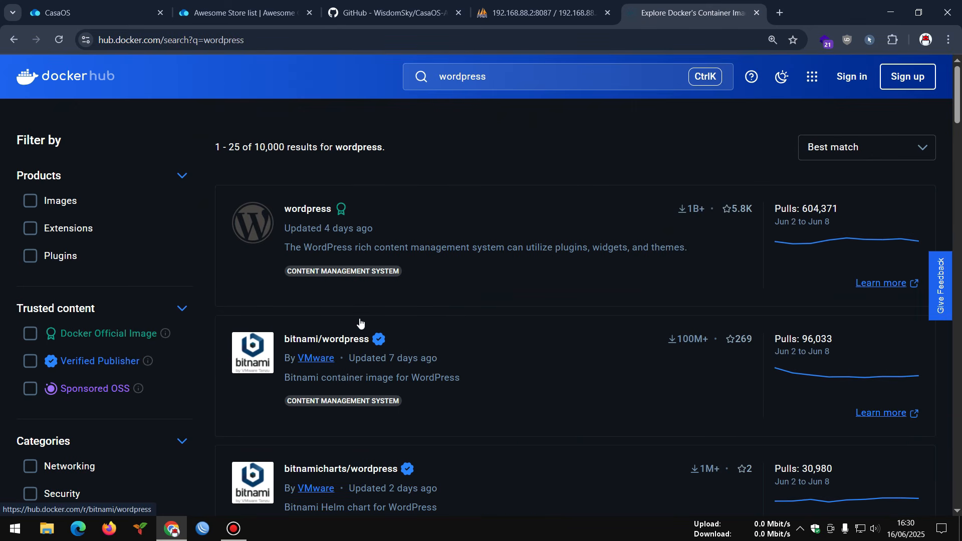
- Open the rapidfort/wordpress, bitnami/wordpress and official wordpress image pages in background tabs
{"action": "scroll", "coordinate": [431, 258], "scroll_direction": "down", "scroll_amount": 3}
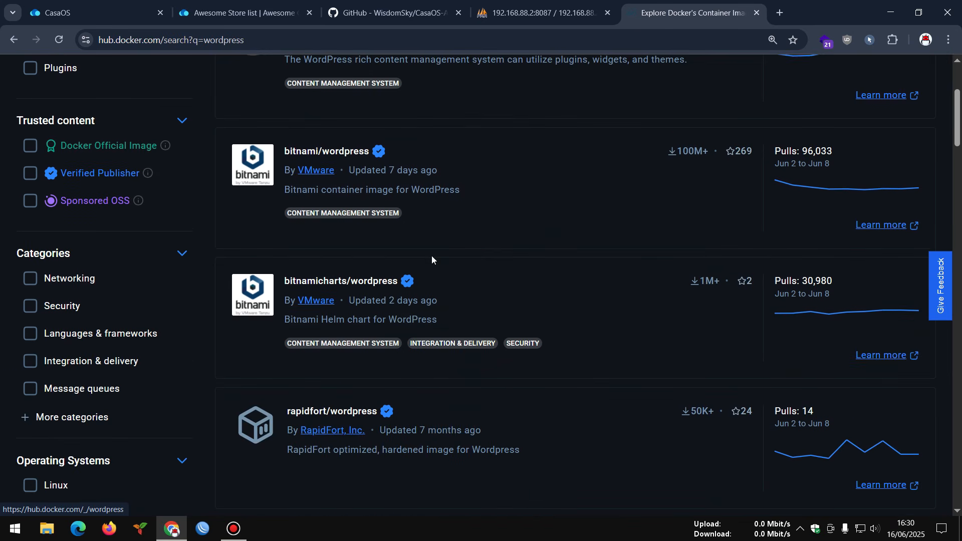
{"action": "scroll", "coordinate": [344, 285], "scroll_direction": "down", "scroll_amount": 2}
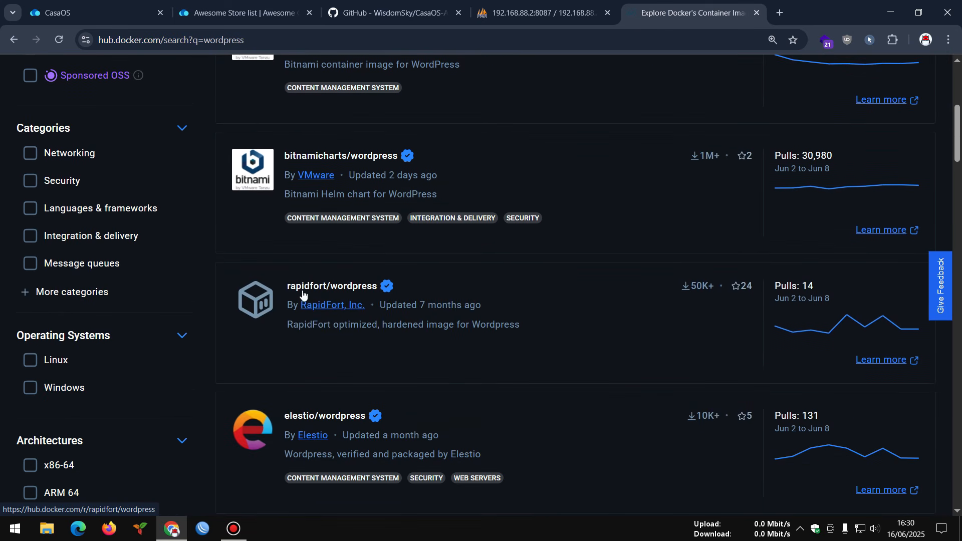
{"action": "scroll", "coordinate": [335, 285], "scroll_direction": "down", "scroll_amount": 1}
{"action": "middle_click", "coordinate": [336, 287]}
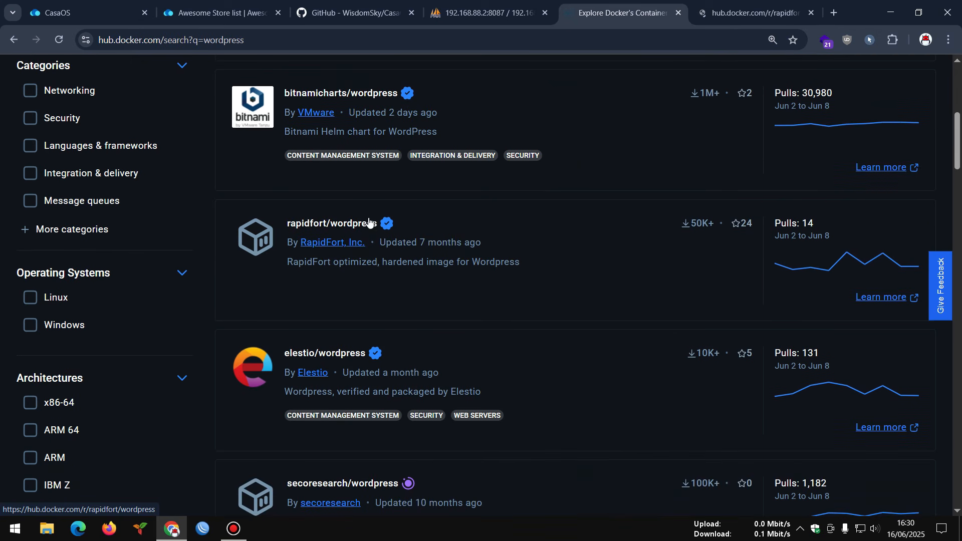
{"action": "scroll", "coordinate": [356, 210], "scroll_direction": "up", "scroll_amount": 2}
{"action": "scroll", "coordinate": [342, 204], "scroll_direction": "up", "scroll_amount": 3}
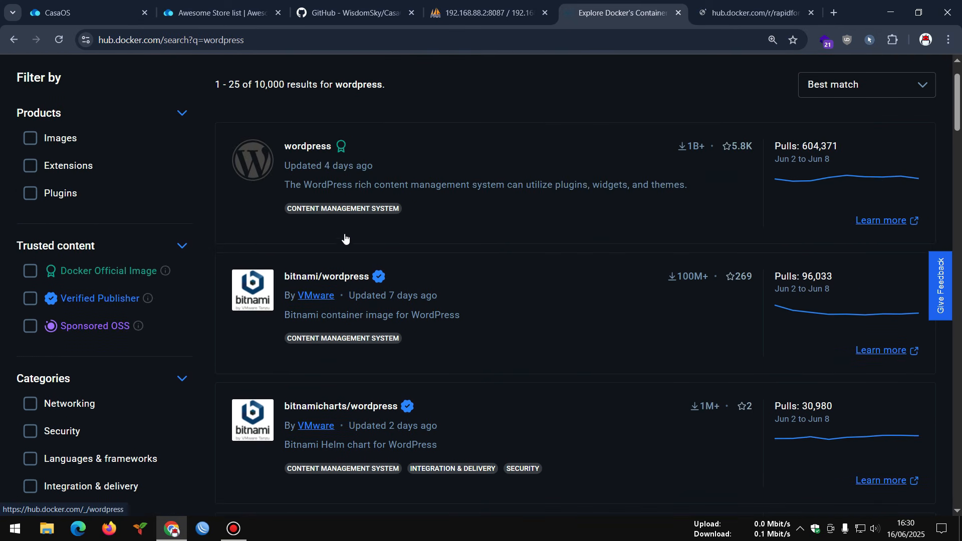
{"action": "middle_click", "coordinate": [317, 281]}
{"action": "middle_click", "coordinate": [316, 150]}
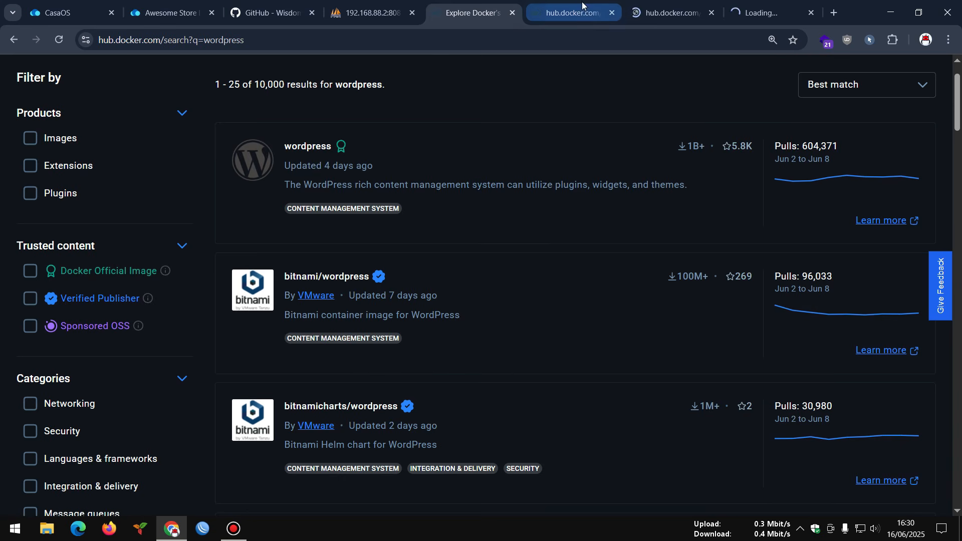
- Switch to the rapidfort/wordpress page and read through it
{"action": "left_click", "coordinate": [583, 4]}
{"action": "scroll", "coordinate": [422, 254], "scroll_direction": "down", "scroll_amount": 5}
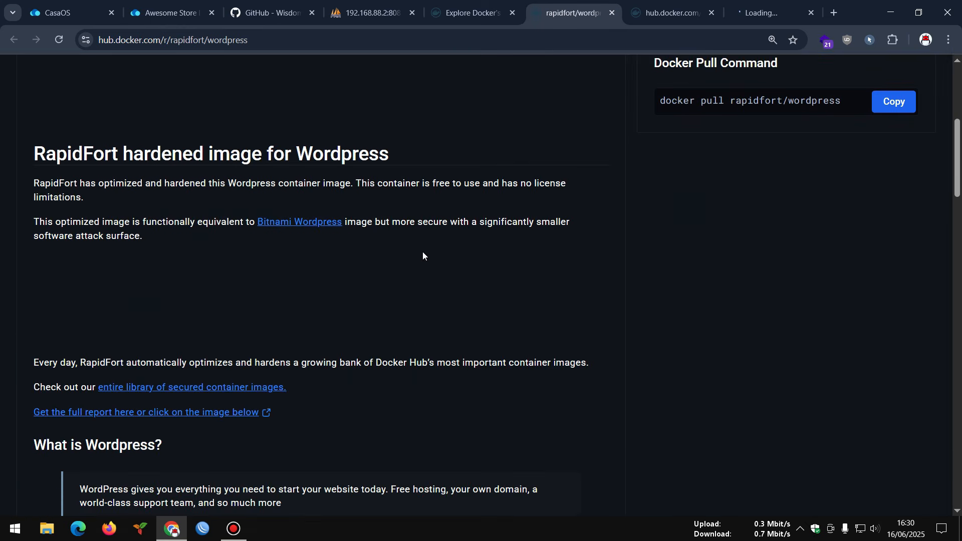
{"action": "scroll", "coordinate": [423, 251], "scroll_direction": "down", "scroll_amount": 10}
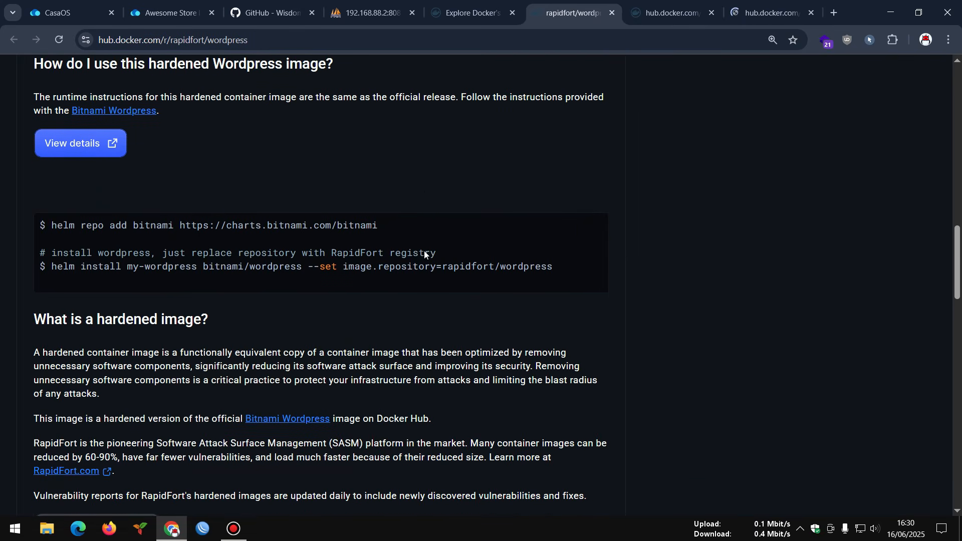
{"action": "scroll", "coordinate": [262, 285], "scroll_direction": "down", "scroll_amount": 18}
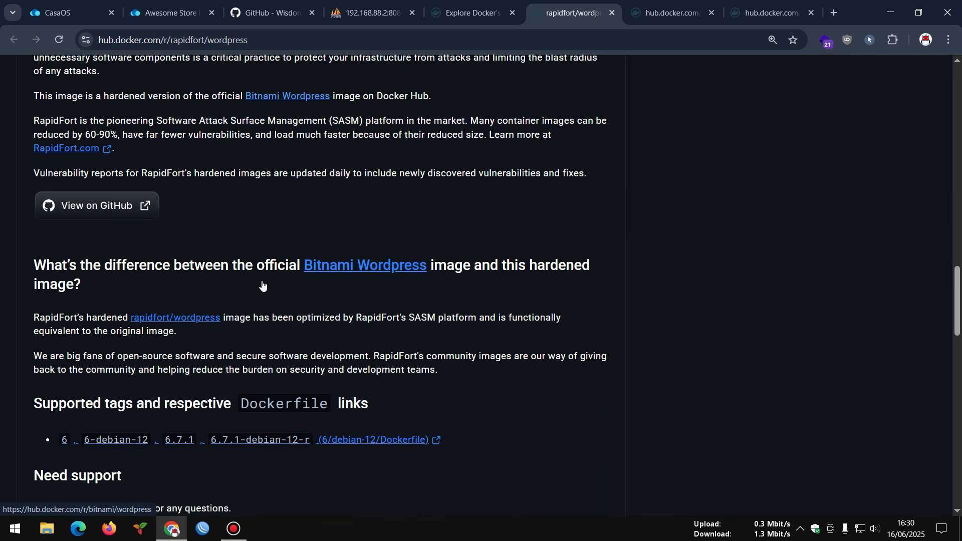
{"action": "scroll", "coordinate": [264, 282], "scroll_direction": "down", "scroll_amount": 5}
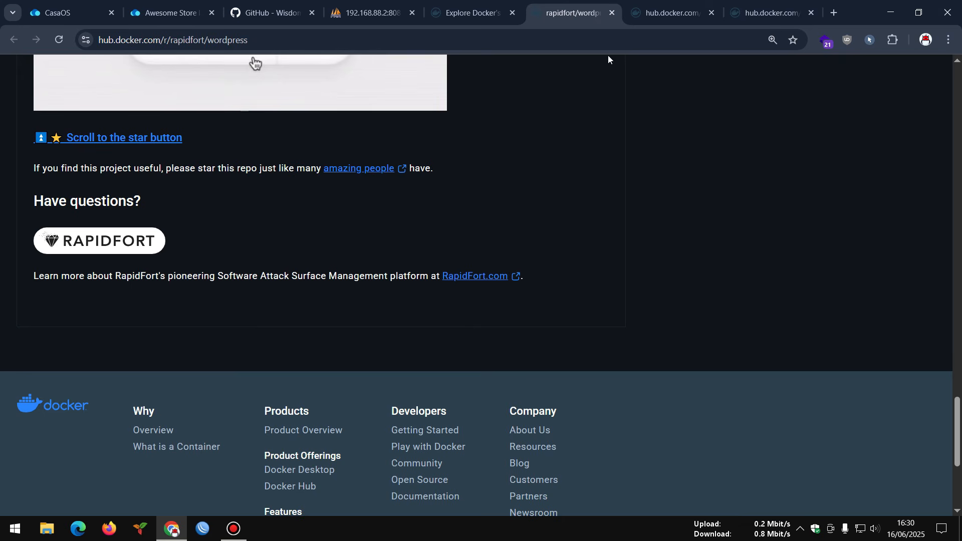
- Close the rapidfort page and review Bitnami's Step 2 MariaDB docker run command
{"action": "left_click", "coordinate": [612, 12]}
{"action": "scroll", "coordinate": [476, 282], "scroll_direction": "down", "scroll_amount": 18}
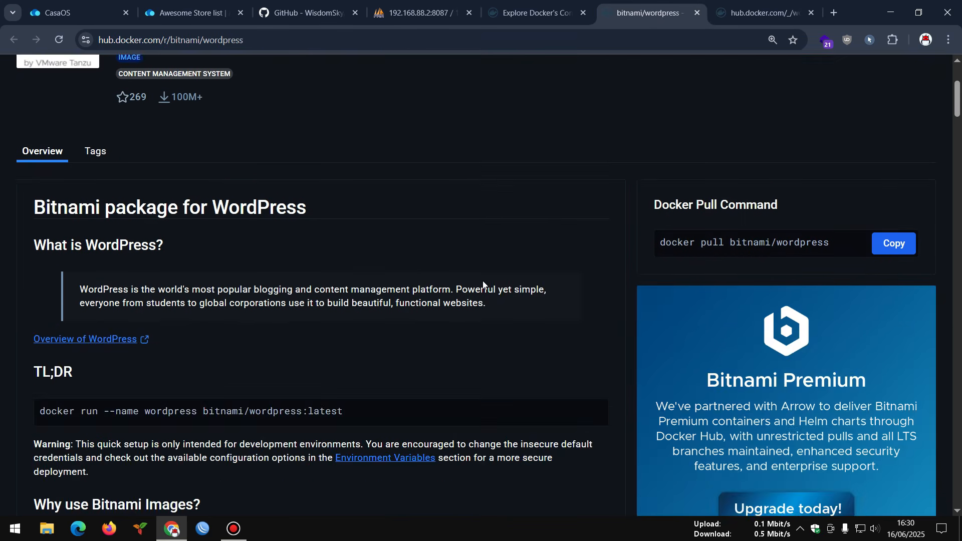
{"action": "scroll", "coordinate": [483, 285], "scroll_direction": "down", "scroll_amount": 15}
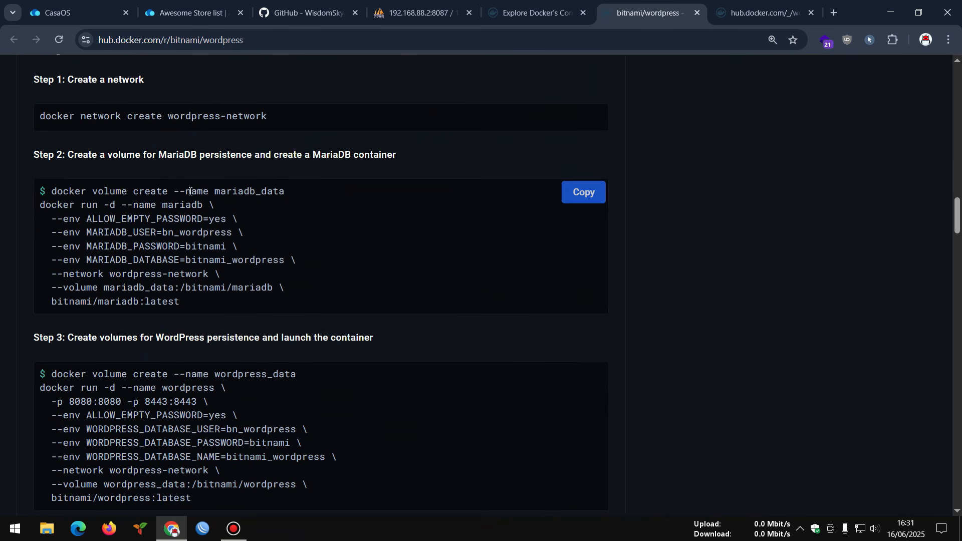
{"action": "left_click_drag", "start_coordinate": [288, 191], "coordinate": [249, 283]}
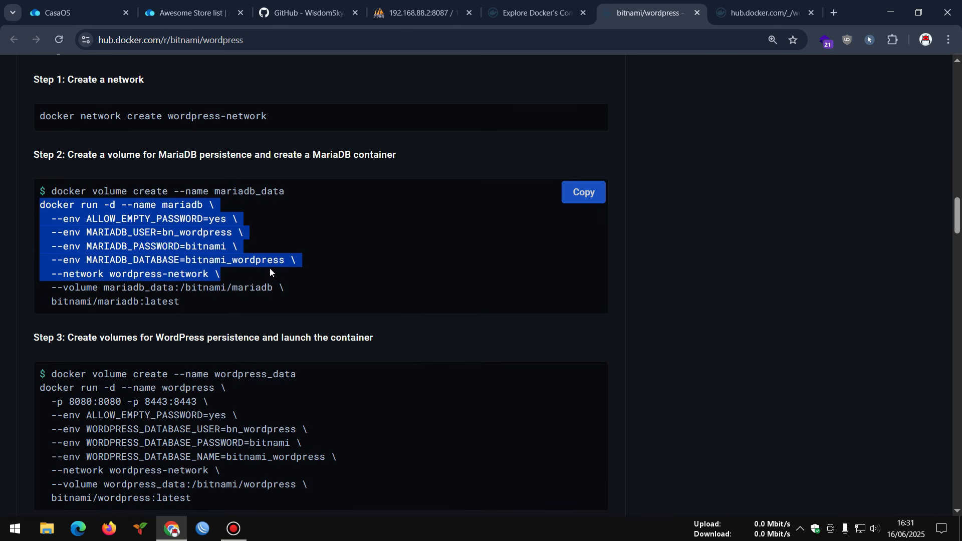
- Copy Bitnami's Step 3 WordPress docker run command and return to CasaOS
{"action": "scroll", "coordinate": [270, 269], "scroll_direction": "down", "scroll_amount": 2}
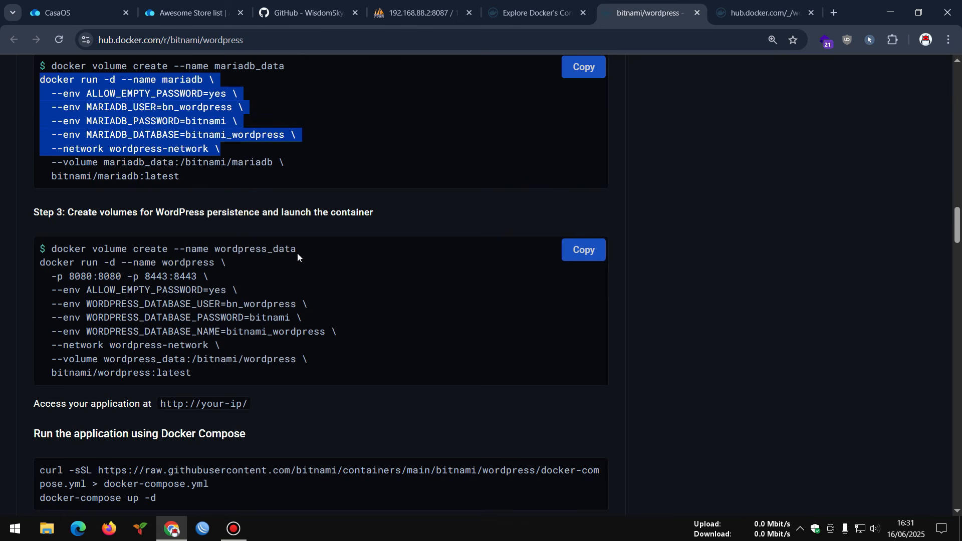
{"action": "left_click_drag", "start_coordinate": [303, 249], "coordinate": [248, 369]}
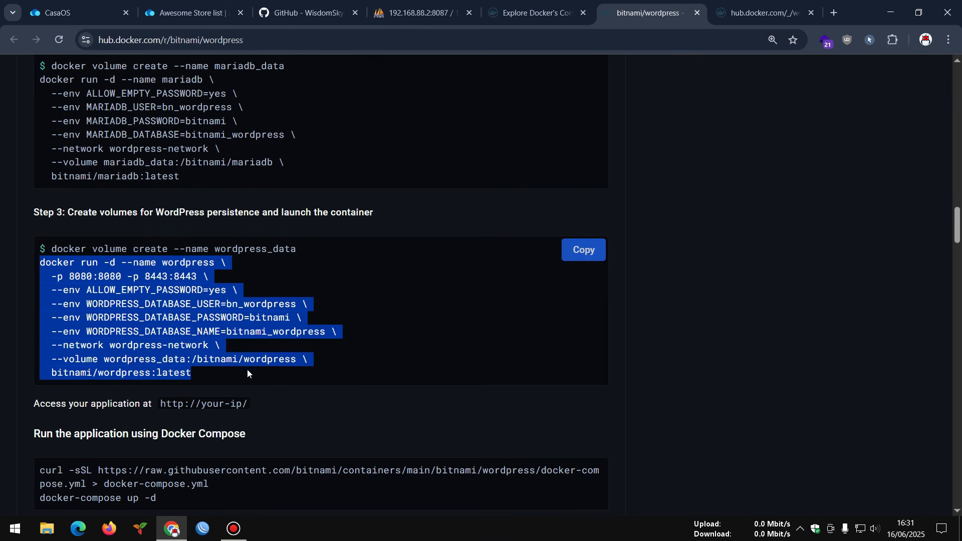
{"action": "right_click", "coordinate": [123, 290]}
{"action": "left_click", "coordinate": [150, 307]}
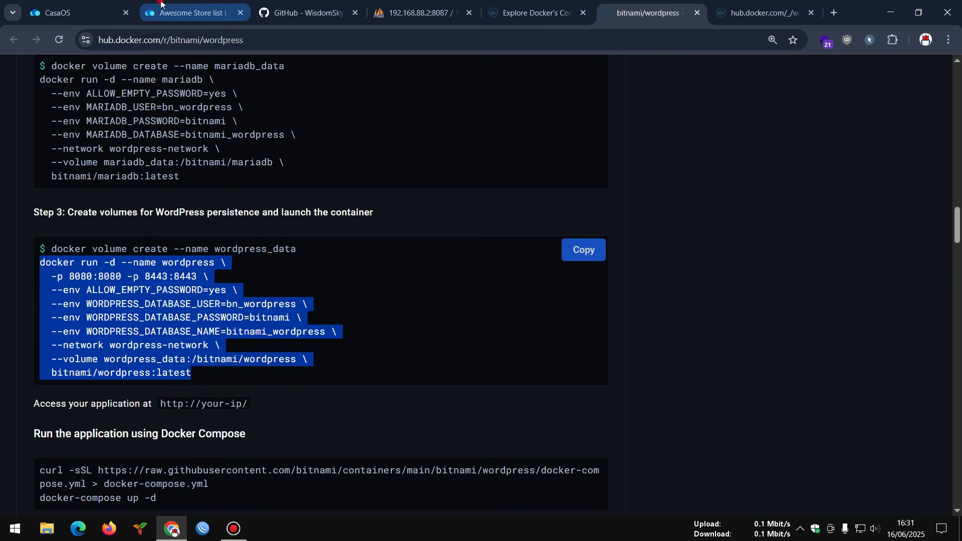
{"action": "left_click", "coordinate": [68, 3]}
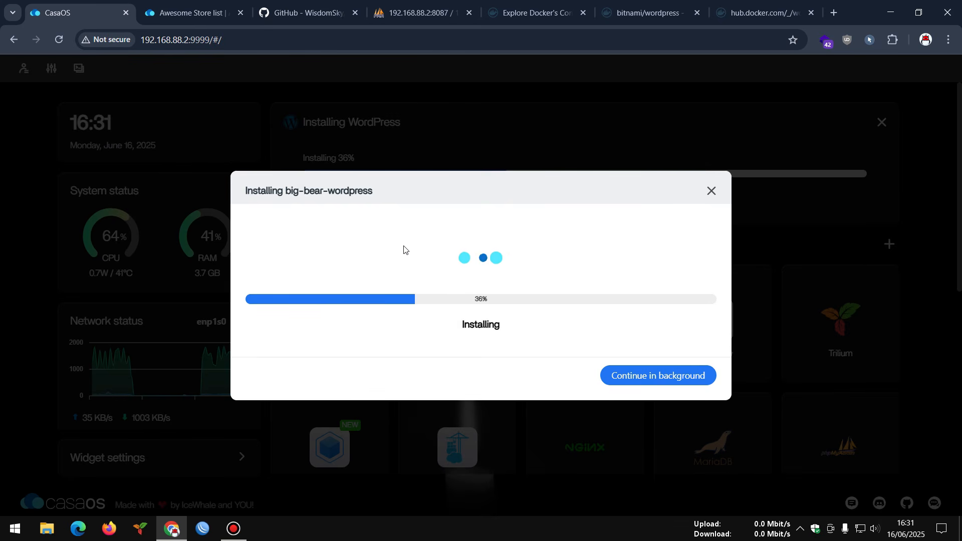
- Glance at the official wordpress image page, then scroll Bitnami's page past the Step 3 command
{"action": "left_click", "coordinate": [748, 5]}
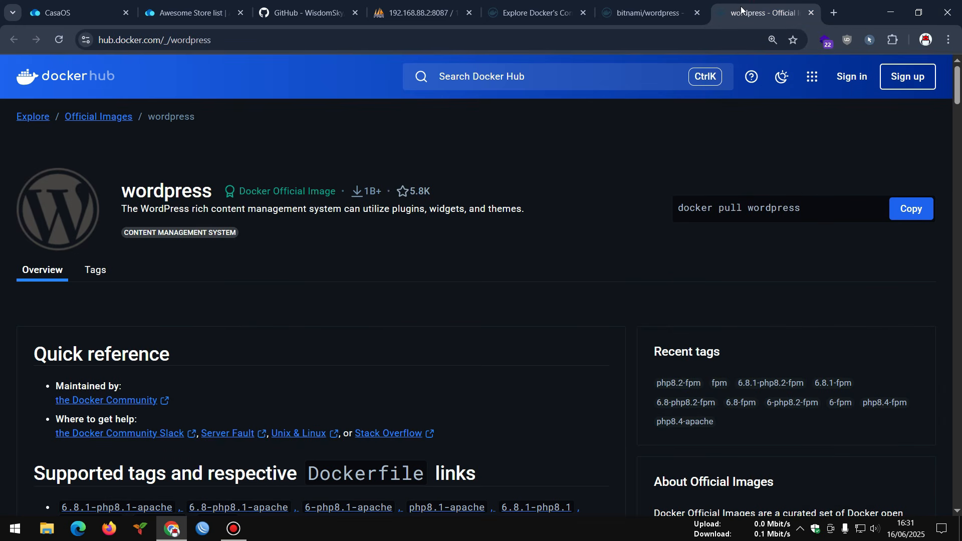
{"action": "left_click", "coordinate": [643, 4]}
{"action": "scroll", "coordinate": [393, 281], "scroll_direction": "down", "scroll_amount": 3}
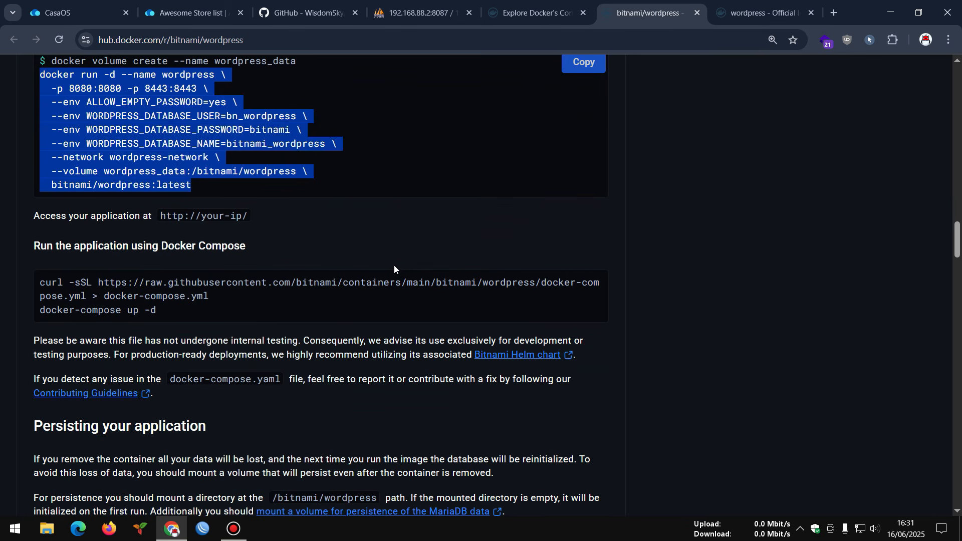
- Go back to CasaOS to follow the big-bear-wordpress installation progress
{"action": "left_click", "coordinate": [100, 11]}
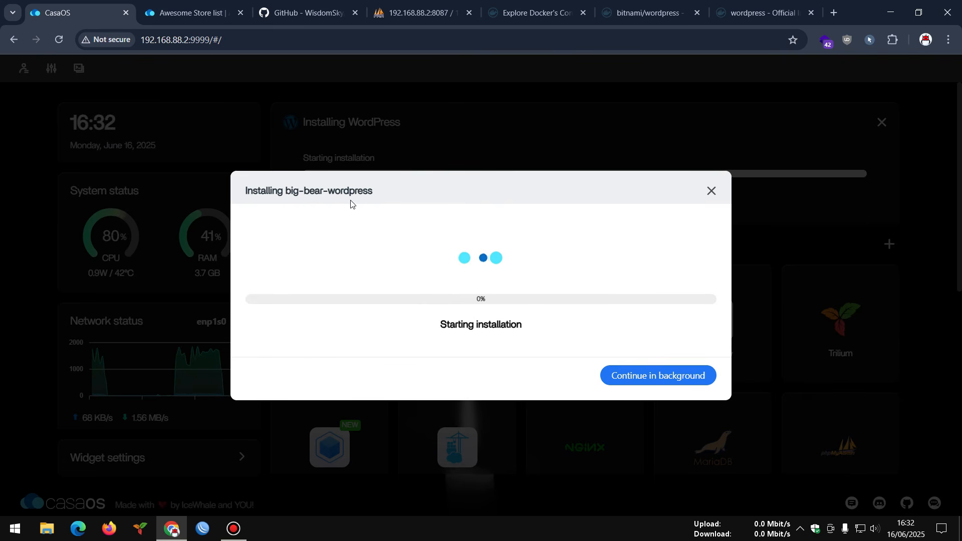
- Background the WordPress install, check phpMyAdmin's environment variables (host 192.168.88.2, port 3306, user root), then open Files
{"action": "left_click", "coordinate": [643, 377]}
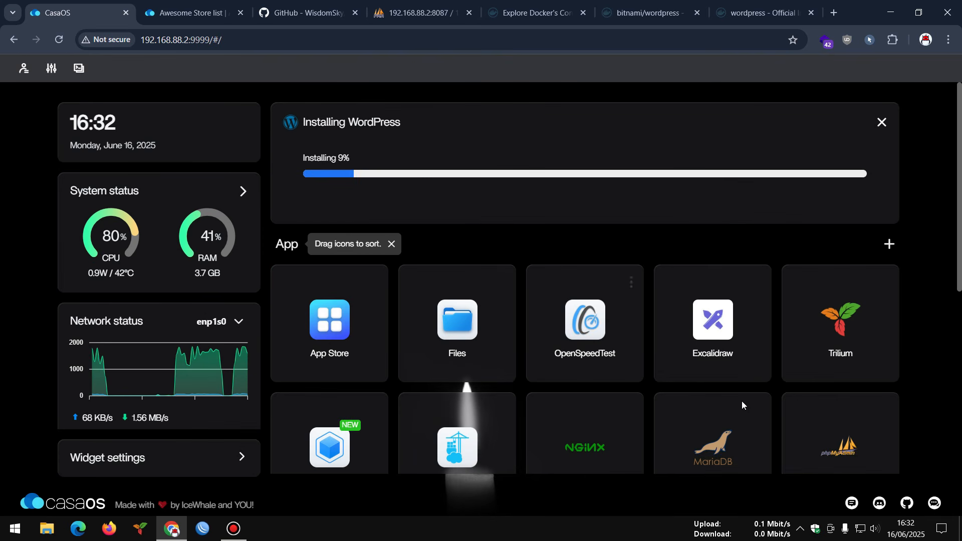
{"action": "scroll", "coordinate": [769, 360], "scroll_direction": "down", "scroll_amount": 3}
{"action": "left_click", "coordinate": [892, 285]}
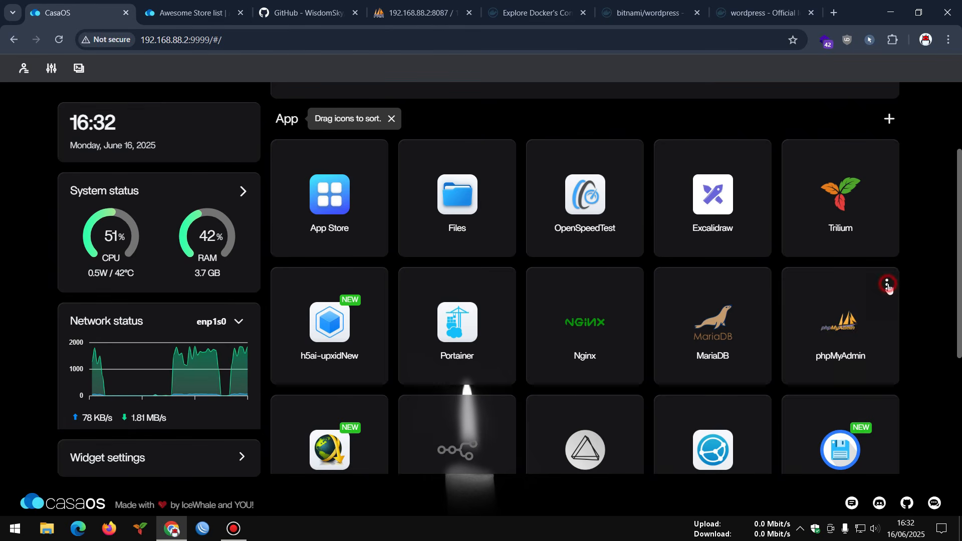
{"action": "left_click", "coordinate": [842, 356]}
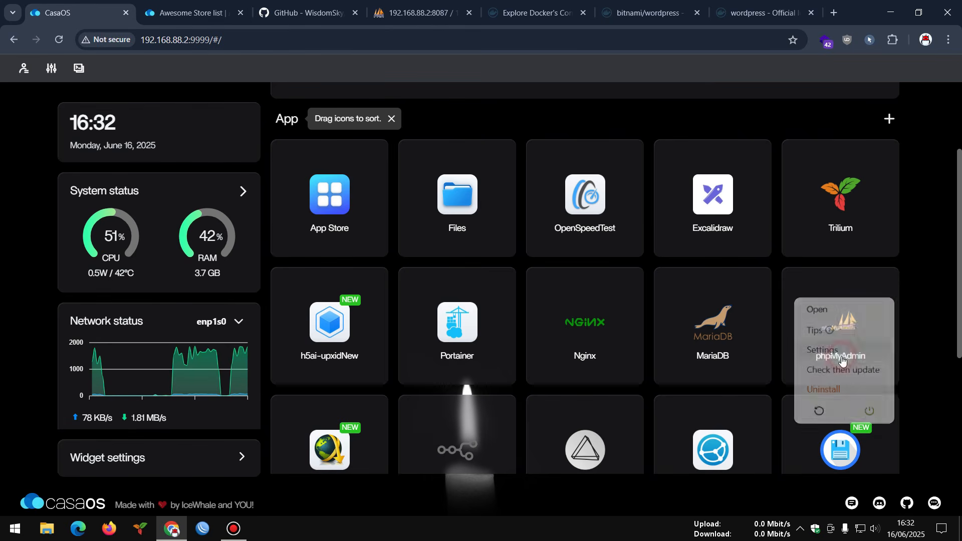
{"action": "scroll", "coordinate": [502, 267], "scroll_direction": "down", "scroll_amount": 1}
{"action": "scroll", "coordinate": [502, 266], "scroll_direction": "down", "scroll_amount": 5}
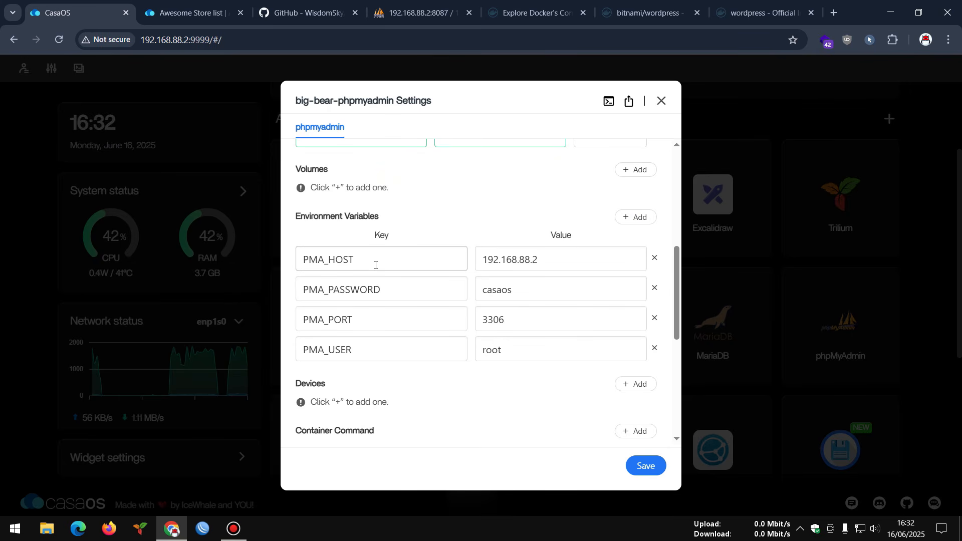
{"action": "left_click", "coordinate": [661, 107]}
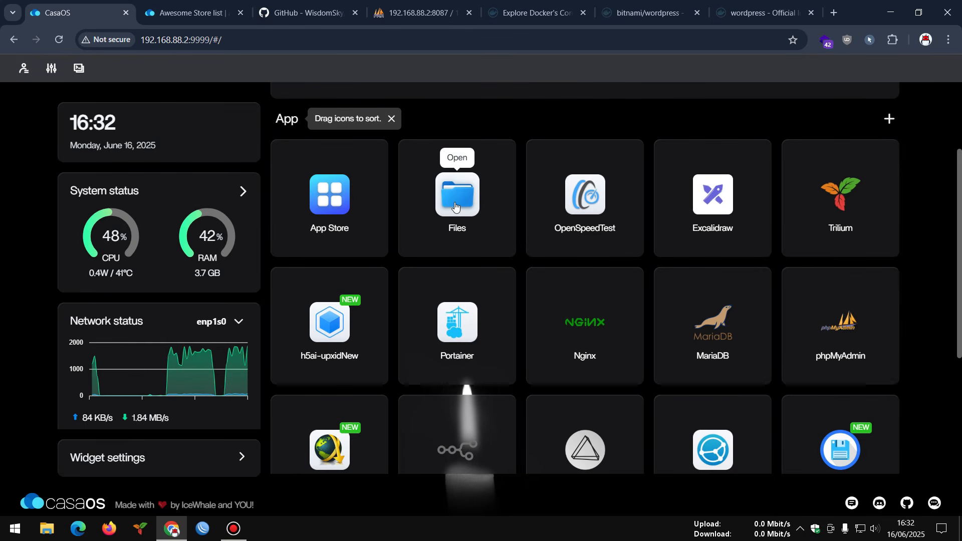
{"action": "left_click", "coordinate": [454, 206]}
- Browse to DATA/AppData/phpmyadmin/config/phpmyadmin and open config.inc.php in the Code editor
{"action": "left_click", "coordinate": [206, 189]}
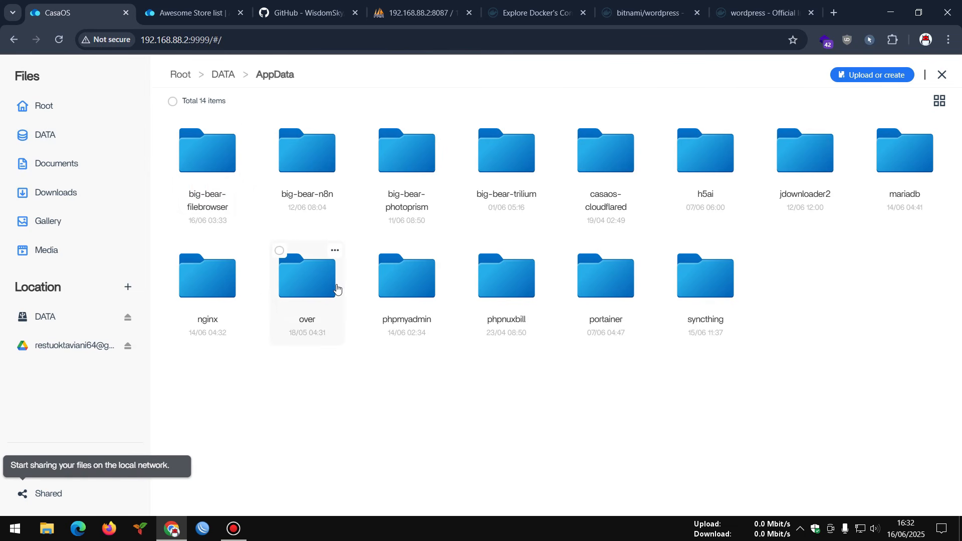
{"action": "left_click", "coordinate": [388, 289]}
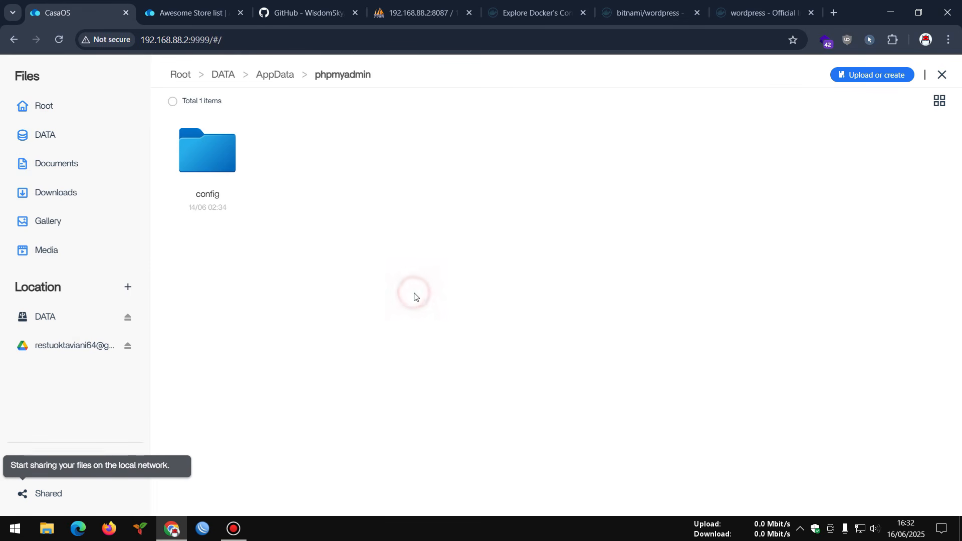
{"action": "left_click", "coordinate": [216, 181]}
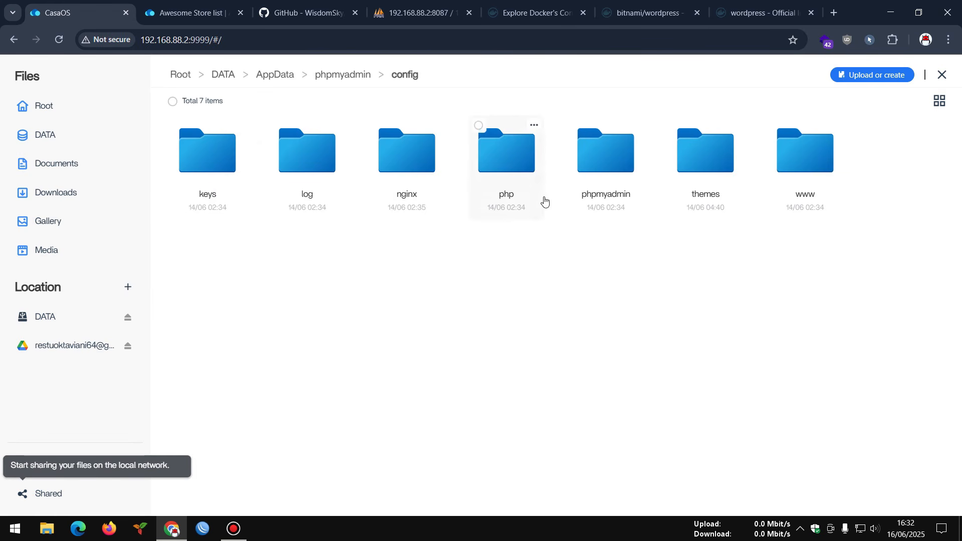
{"action": "left_click", "coordinate": [590, 185]}
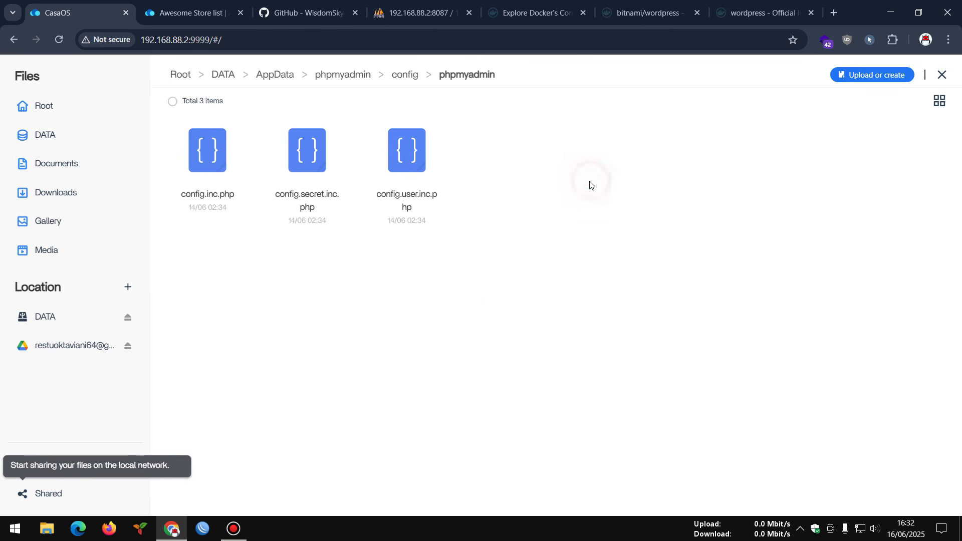
{"action": "left_click", "coordinate": [214, 172]}
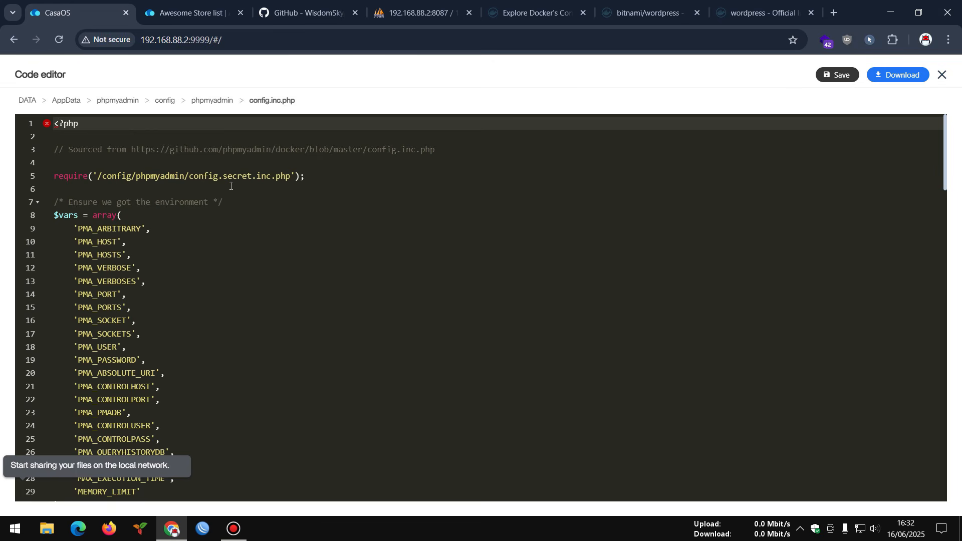
- Read through config.inc.php, noting the config.secret.inc.php include and PMA_QUERYHISTORYMAX, then close it
{"action": "left_click_drag", "start_coordinate": [51, 179], "coordinate": [92, 179]}
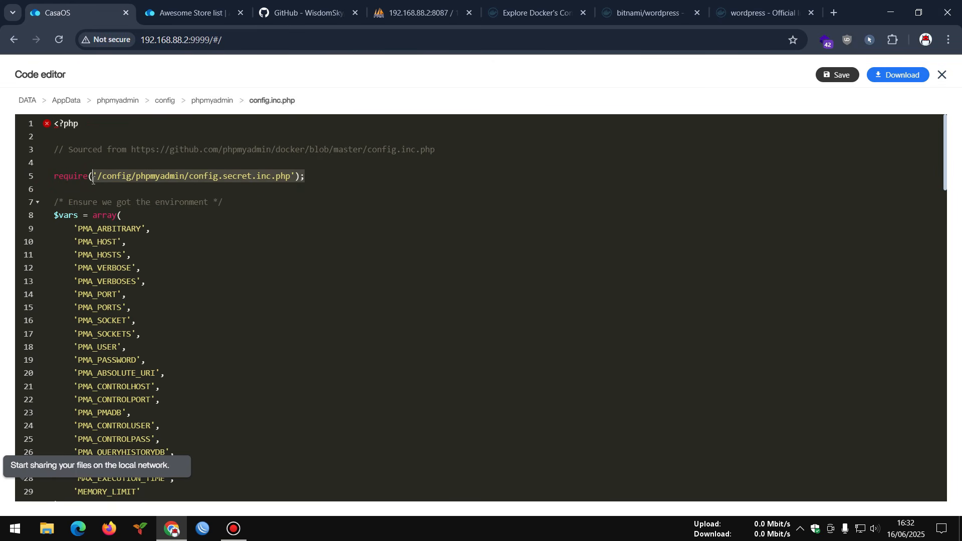
{"action": "scroll", "coordinate": [311, 225], "scroll_direction": "down", "scroll_amount": 5}
{"action": "scroll", "coordinate": [310, 225], "scroll_direction": "down", "scroll_amount": 3}
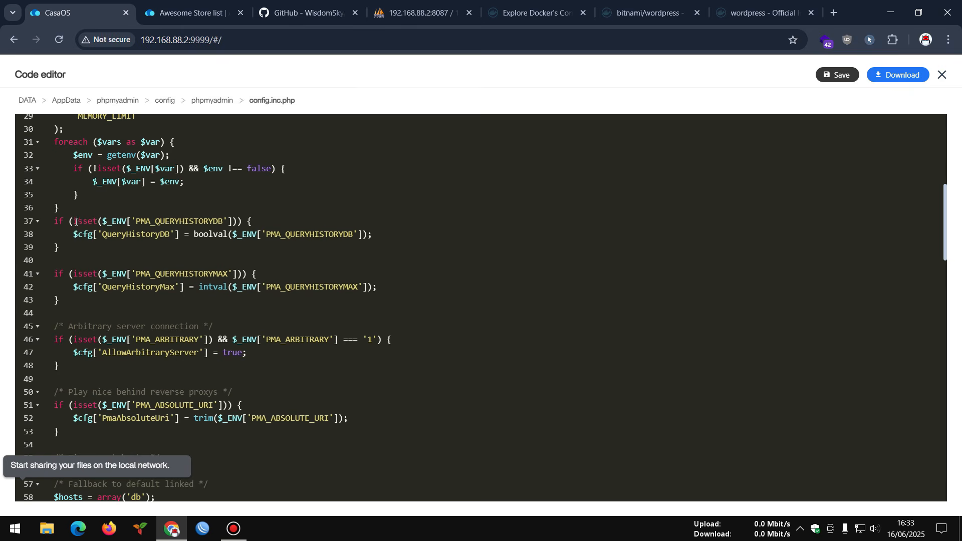
{"action": "left_click_drag", "start_coordinate": [59, 221], "coordinate": [383, 238]}
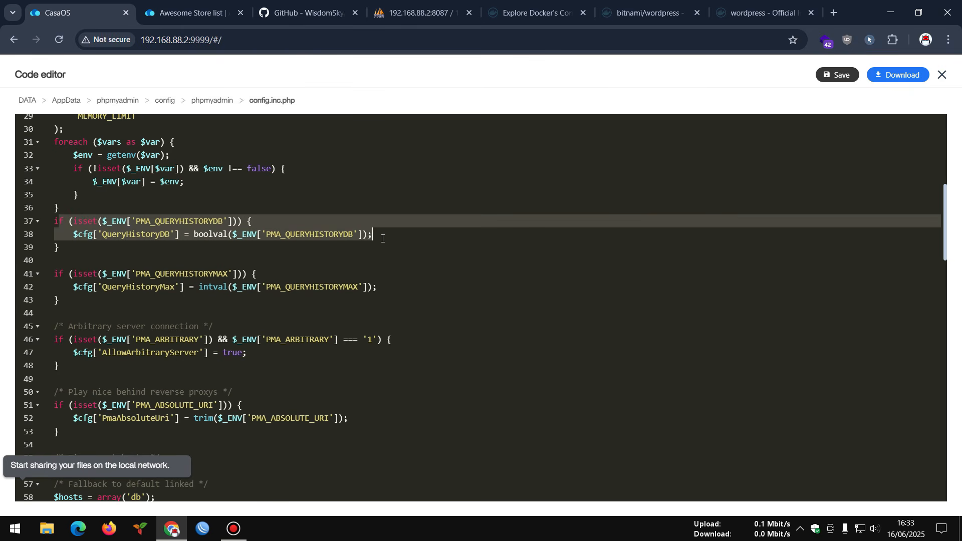
{"action": "left_click_drag", "start_coordinate": [154, 274], "coordinate": [228, 273]}
{"action": "scroll", "coordinate": [203, 257], "scroll_direction": "down", "scroll_amount": 3}
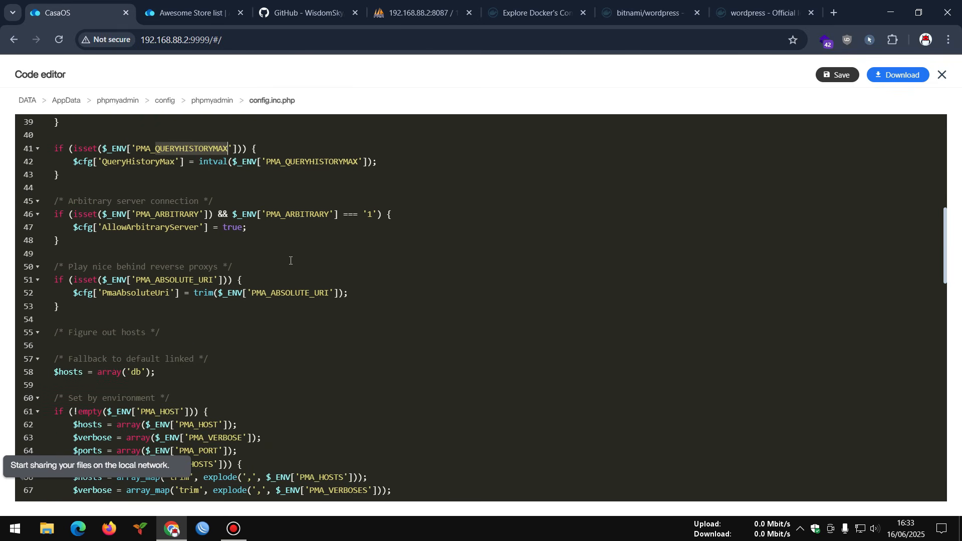
{"action": "left_click_drag", "start_coordinate": [148, 279], "coordinate": [228, 280]}
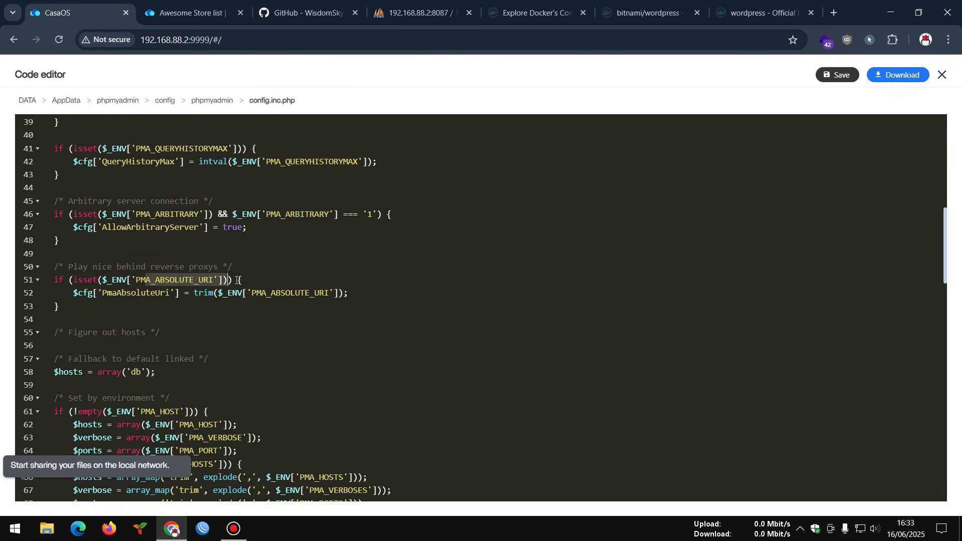
{"action": "scroll", "coordinate": [236, 279], "scroll_direction": "down", "scroll_amount": 4}
{"action": "scroll", "coordinate": [238, 280], "scroll_direction": "up", "scroll_amount": 2}
{"action": "scroll", "coordinate": [238, 279], "scroll_direction": "down", "scroll_amount": 3}
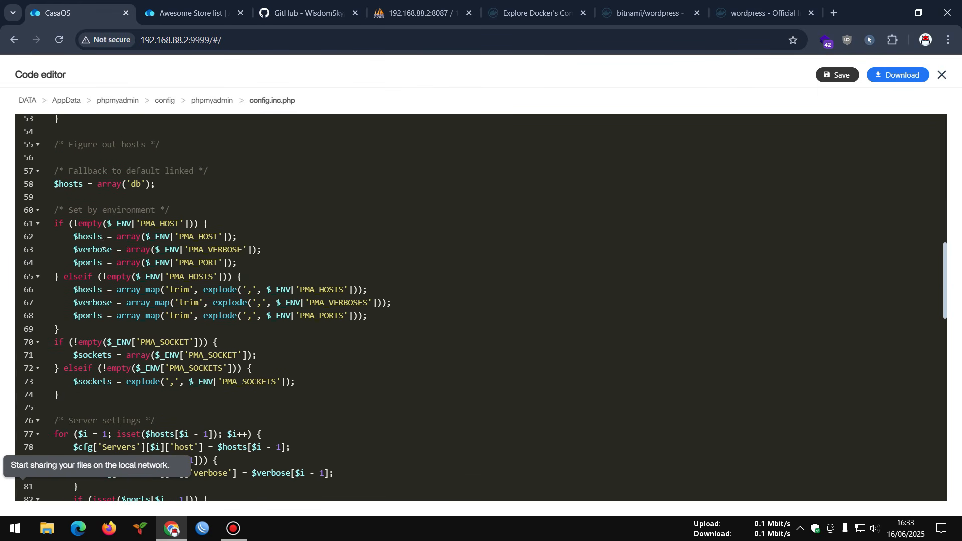
{"action": "scroll", "coordinate": [251, 250], "scroll_direction": "down", "scroll_amount": 20}
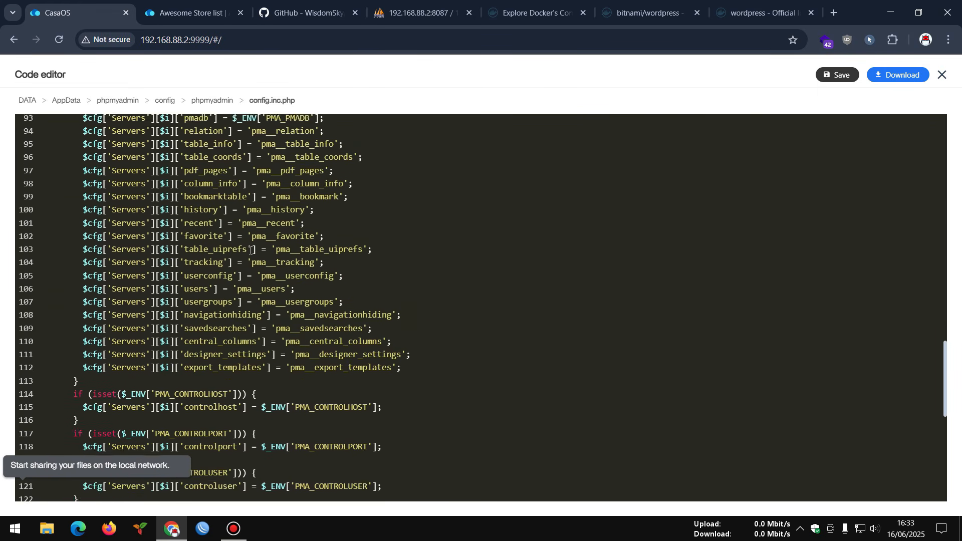
{"action": "scroll", "coordinate": [251, 251], "scroll_direction": "down", "scroll_amount": 4}
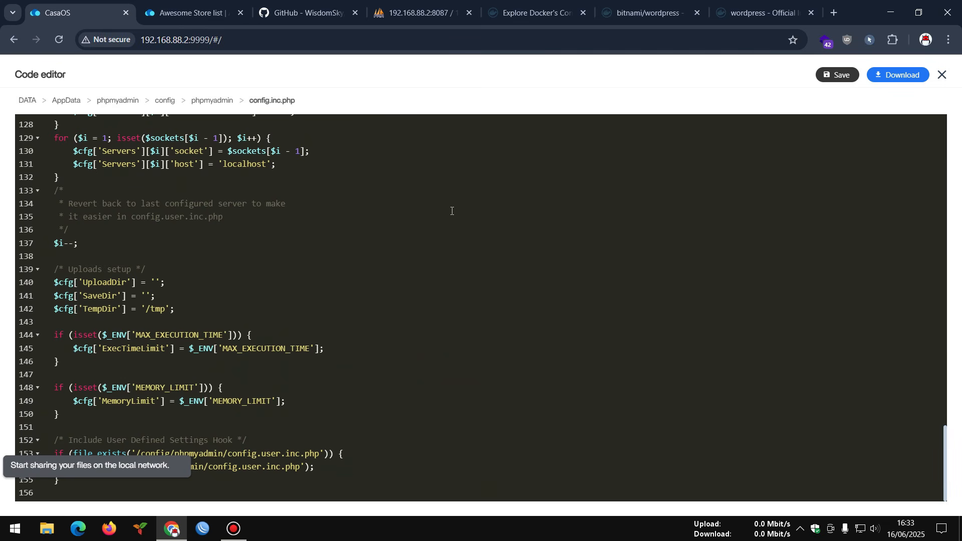
{"action": "left_click", "coordinate": [943, 75]}
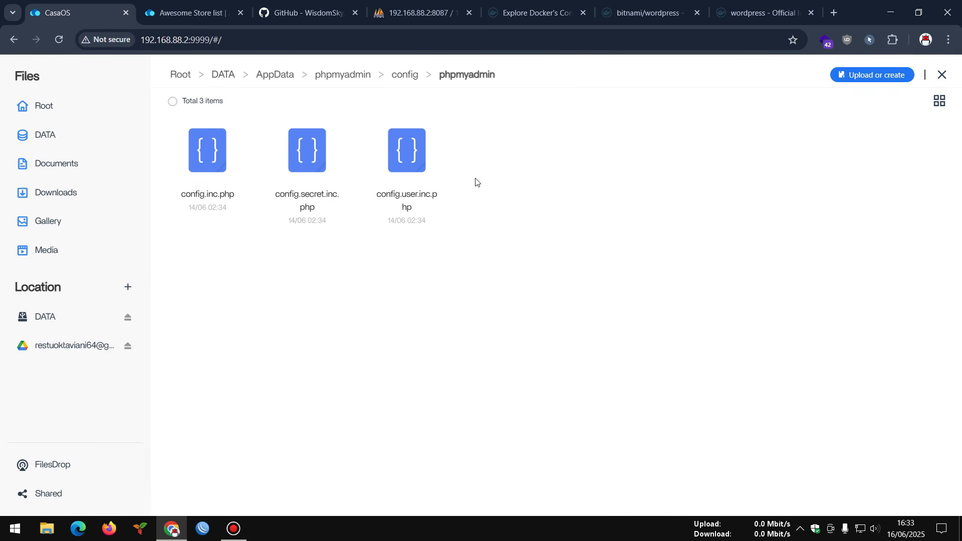
- Inspect the empty config.user.inc.php and the blowfish secret in config.secret.inc.php, then close Files
{"action": "left_click", "coordinate": [398, 174]}
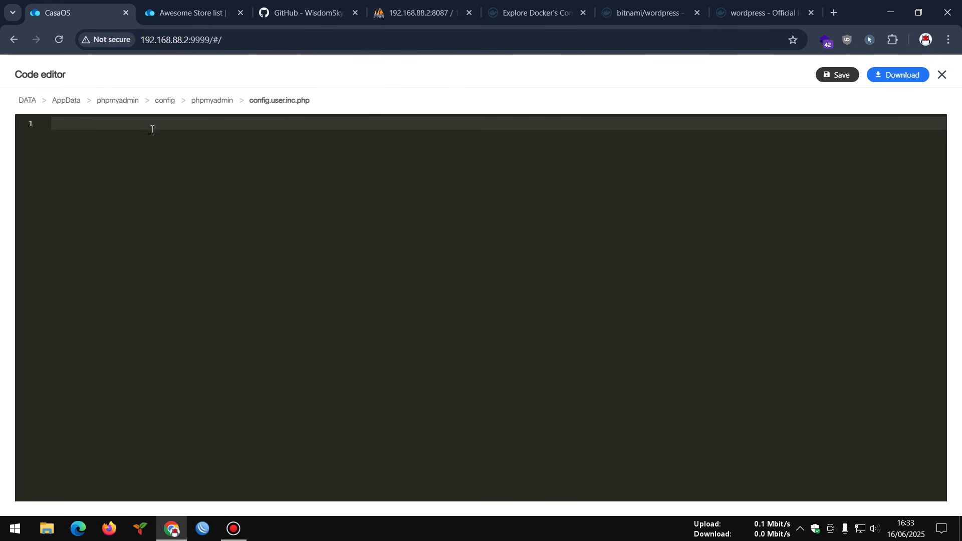
{"action": "left_click", "coordinate": [943, 74]}
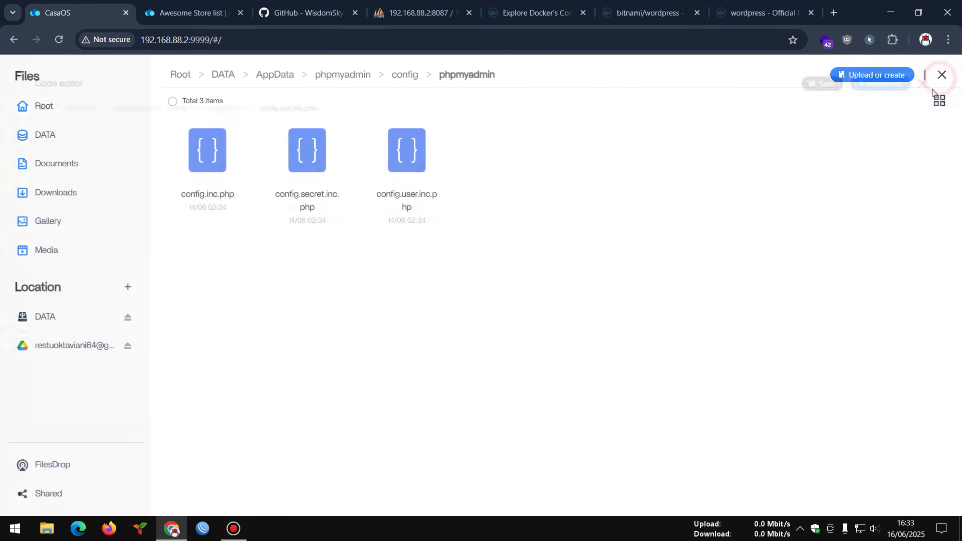
{"action": "left_click", "coordinate": [313, 181]}
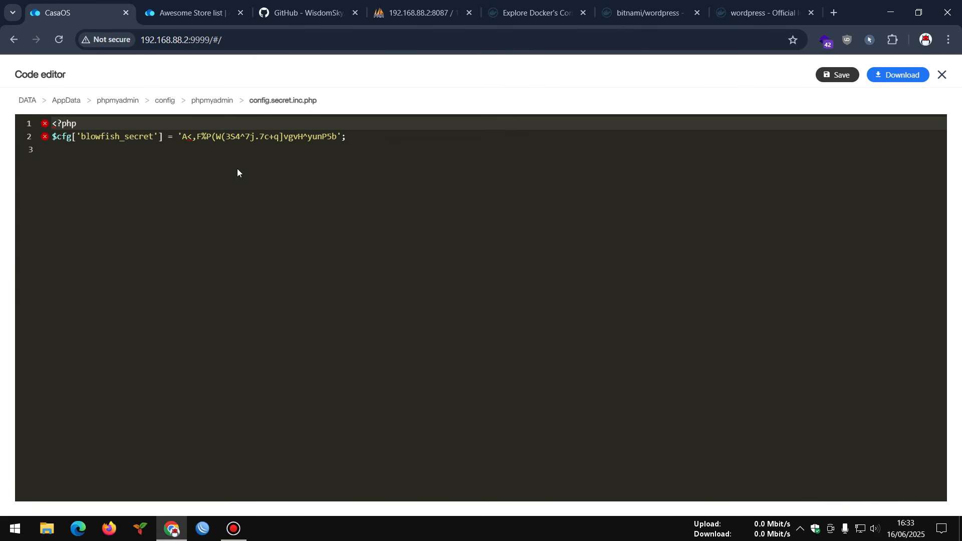
{"action": "left_click", "coordinate": [362, 143]}
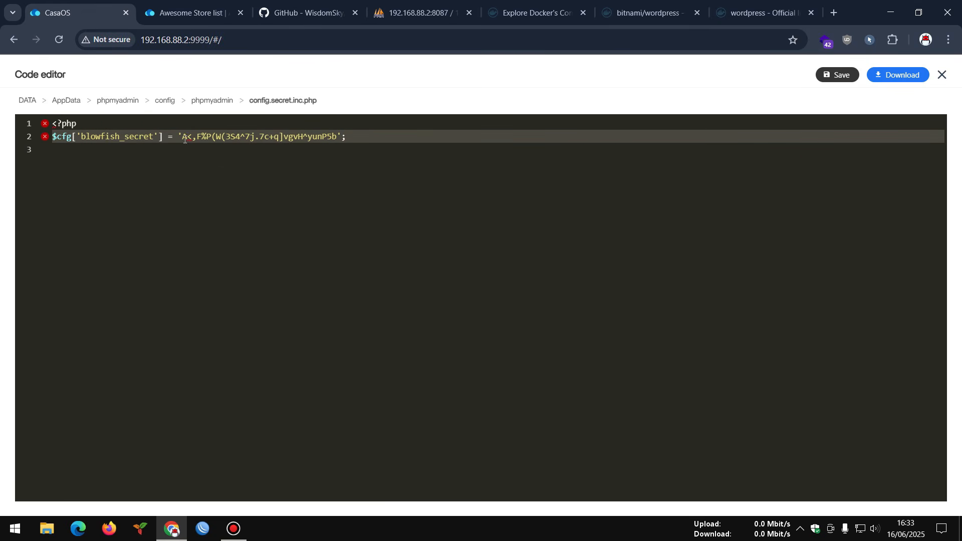
{"action": "left_click", "coordinate": [290, 139]}
{"action": "left_click", "coordinate": [941, 75]}
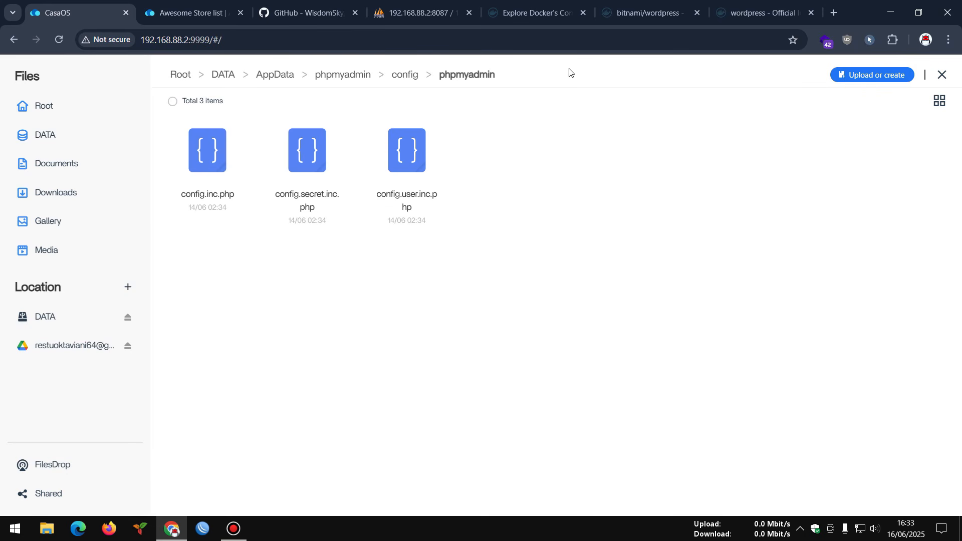
{"action": "left_click", "coordinate": [942, 75]}
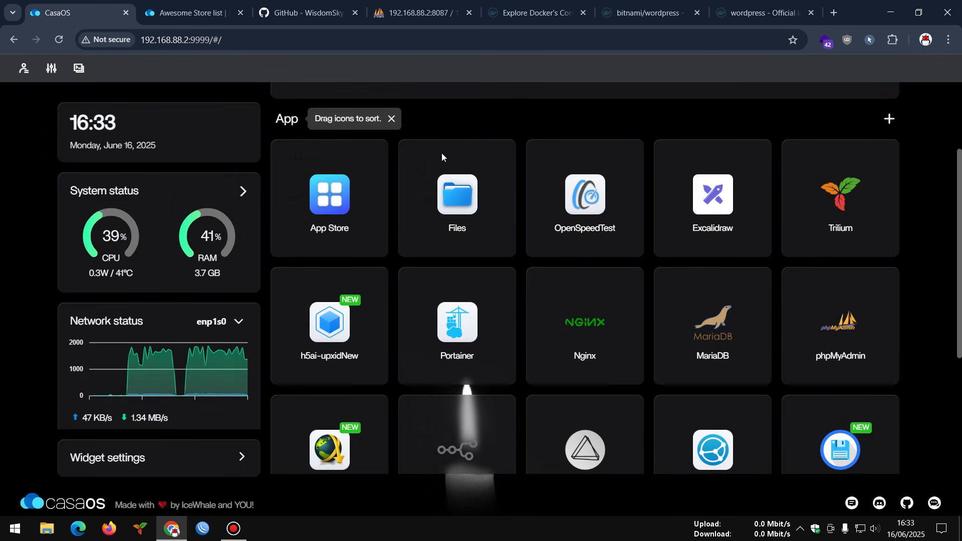
{"action": "scroll", "coordinate": [515, 194], "scroll_direction": "down", "scroll_amount": 5}
{"action": "scroll", "coordinate": [516, 193], "scroll_direction": "up", "scroll_amount": 6}
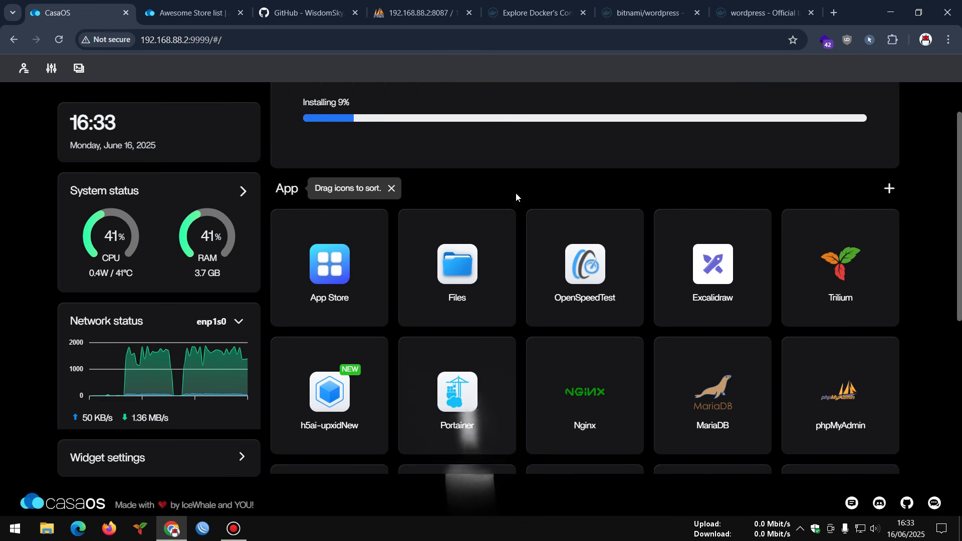
{"action": "scroll", "coordinate": [516, 194], "scroll_direction": "up", "scroll_amount": 1}
{"action": "scroll", "coordinate": [353, 176], "scroll_direction": "down", "scroll_amount": 2}
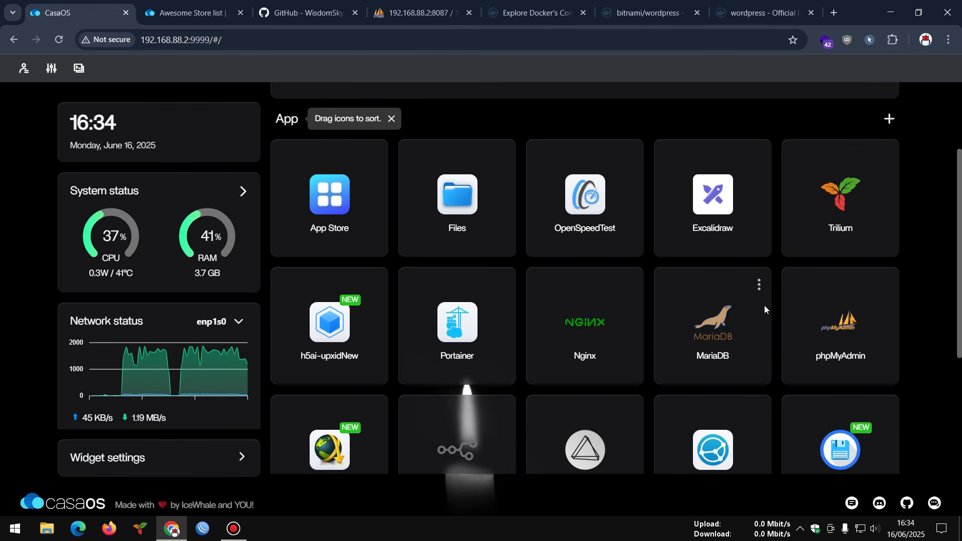
{"action": "left_click", "coordinate": [425, 15]}
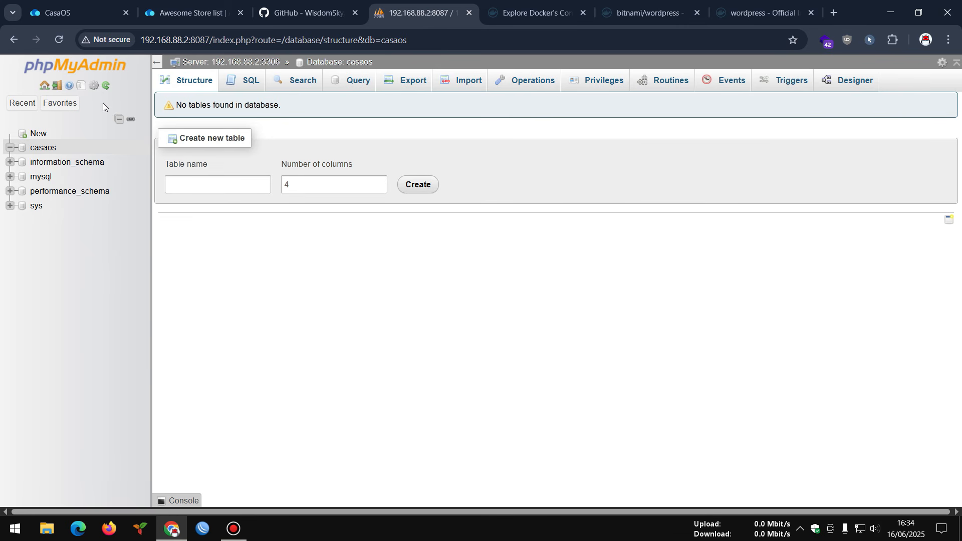
{"action": "left_click", "coordinate": [95, 10]}
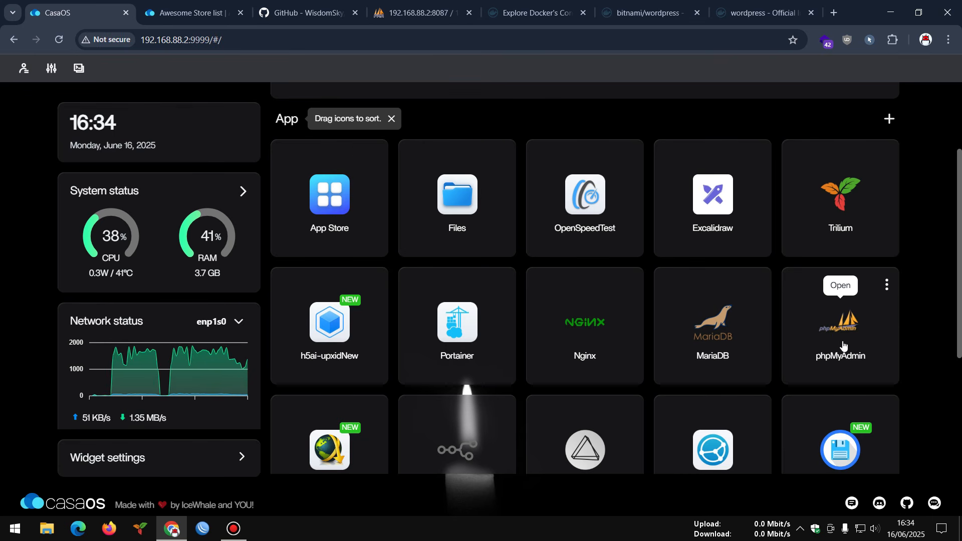
{"action": "left_click", "coordinate": [385, 2]}
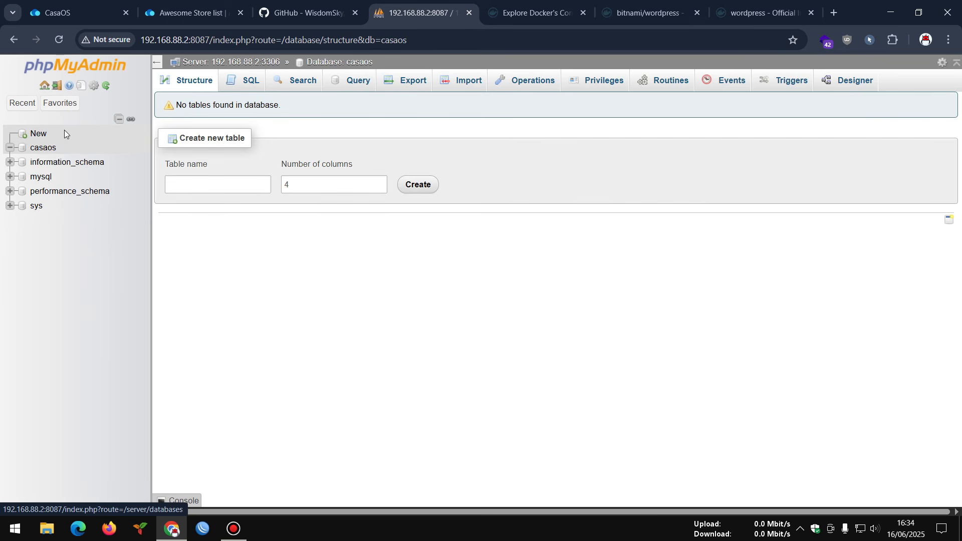
- Check phpMyAdmin's PMA_PASSWORD and PMA_USER values in its settings without saving
{"action": "left_click", "coordinate": [97, 8]}
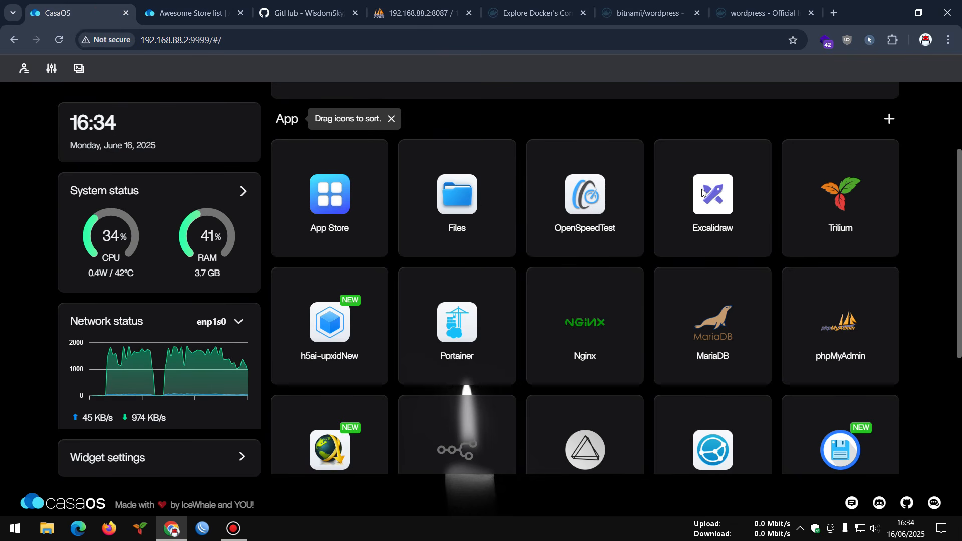
{"action": "left_click", "coordinate": [890, 287]}
{"action": "left_click", "coordinate": [836, 352]}
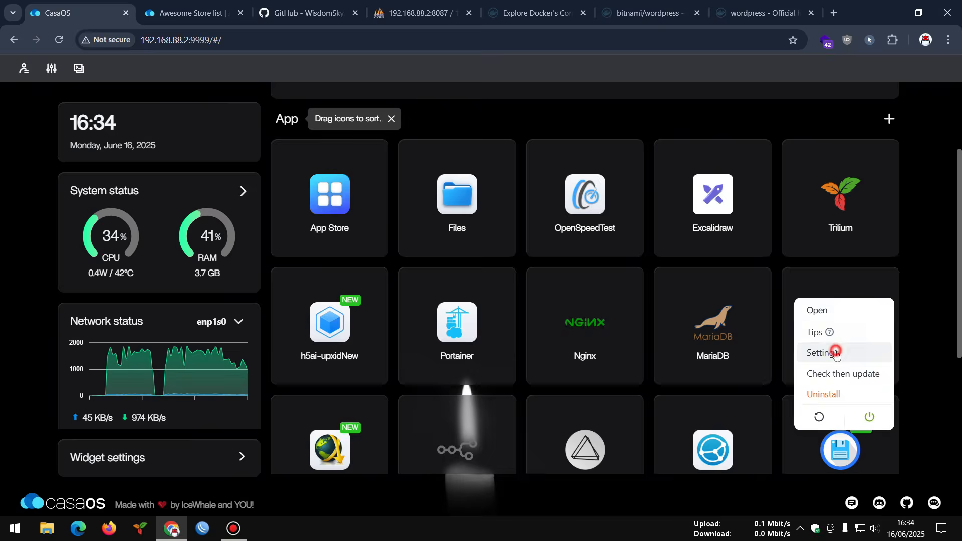
{"action": "scroll", "coordinate": [486, 358], "scroll_direction": "down", "scroll_amount": 5}
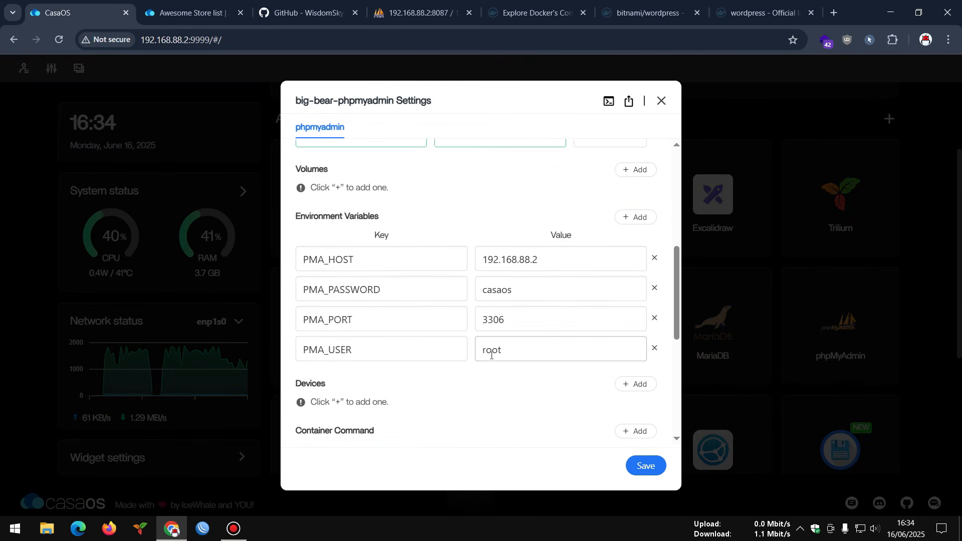
{"action": "scroll", "coordinate": [389, 232], "scroll_direction": "down", "scroll_amount": 3}
{"action": "scroll", "coordinate": [376, 221], "scroll_direction": "up", "scroll_amount": 3}
{"action": "left_click", "coordinate": [534, 292]}
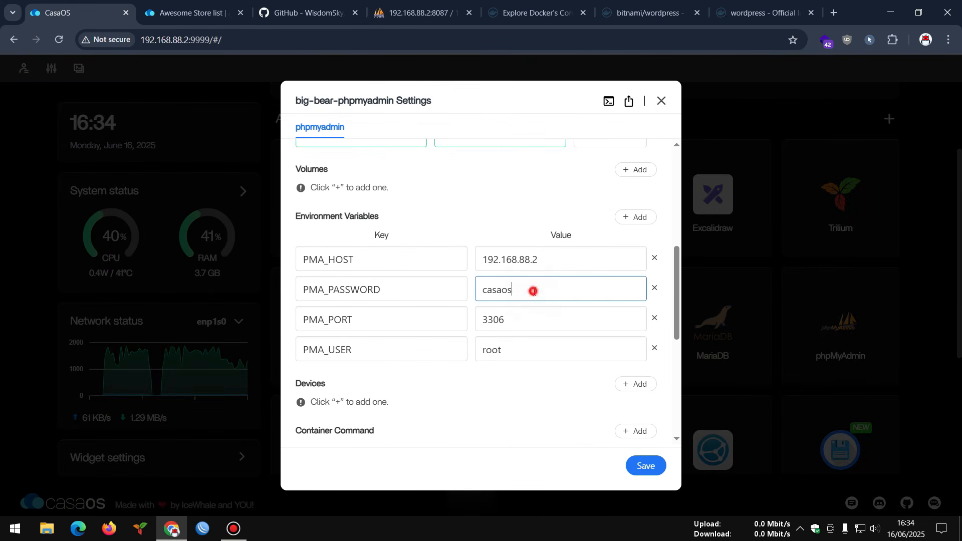
{"action": "left_click_drag", "start_coordinate": [533, 291], "coordinate": [446, 289]}
{"action": "double_click", "coordinate": [516, 348]}
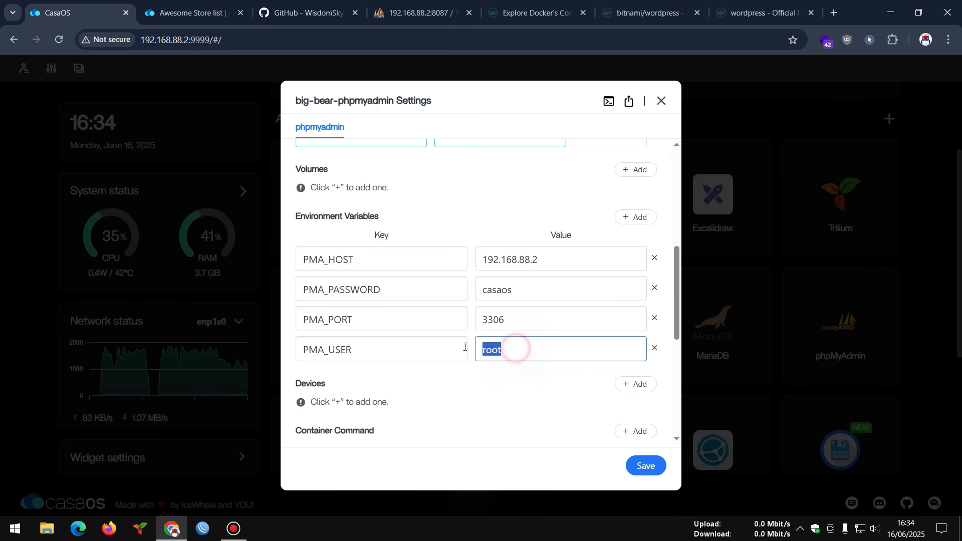
{"action": "left_click", "coordinate": [661, 101]}
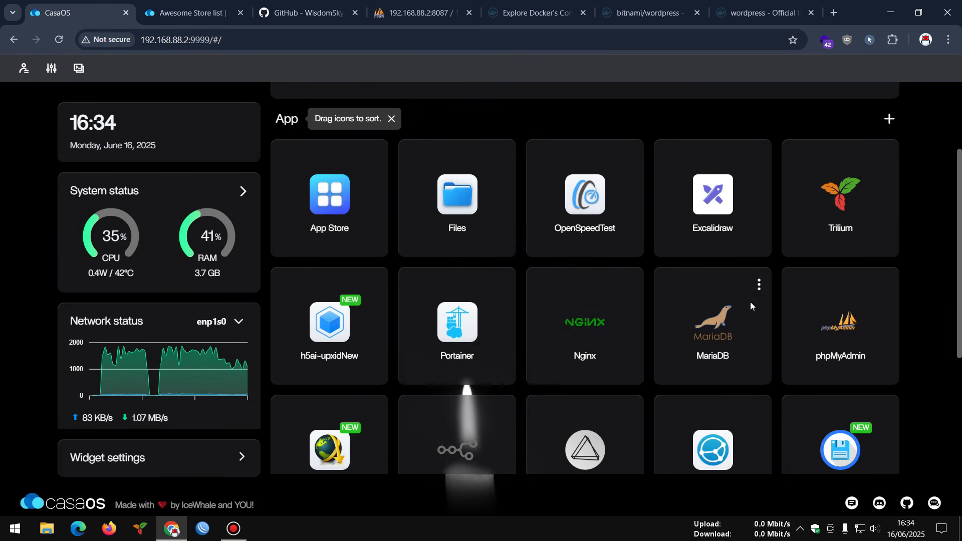
- Review MariaDB's MYSQL_DATABASE (casaos), MYSQL_PASSWORD and MYSQL_ROOT_PASSWORD environment values
{"action": "left_click", "coordinate": [757, 282]}
{"action": "left_click", "coordinate": [777, 351]}
{"action": "scroll", "coordinate": [472, 247], "scroll_direction": "down", "scroll_amount": 6}
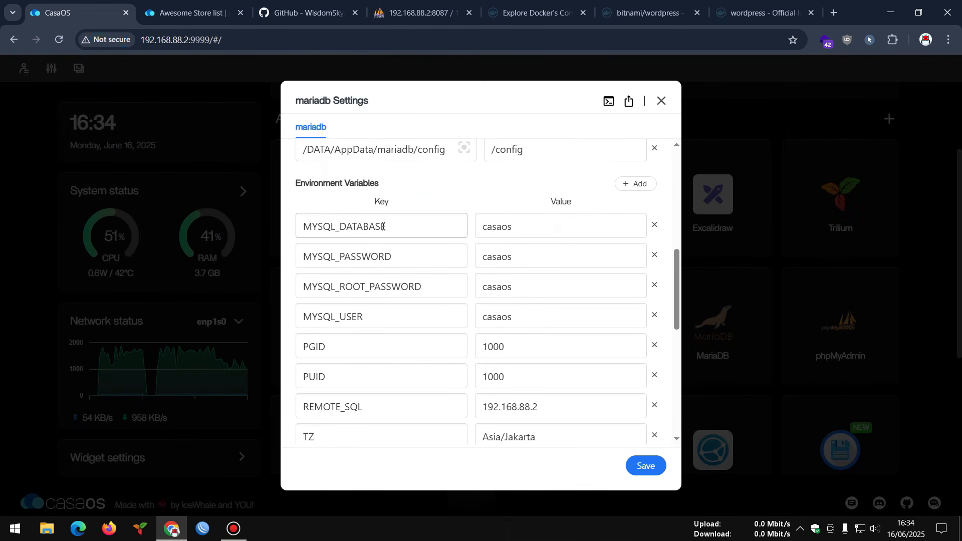
{"action": "left_click_drag", "start_coordinate": [517, 232], "coordinate": [472, 235]}
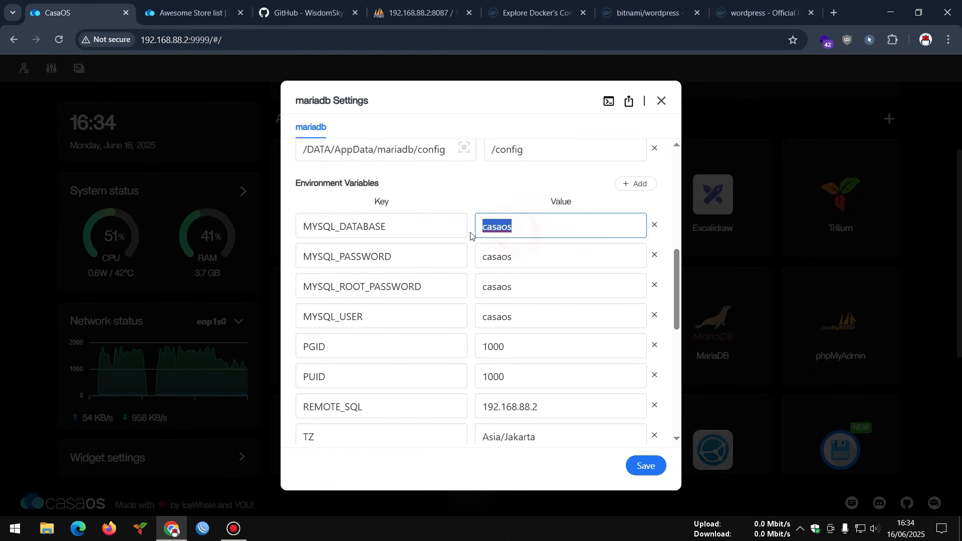
{"action": "left_click", "coordinate": [524, 257]}
{"action": "left_click_drag", "start_coordinate": [524, 256], "coordinate": [473, 258]}
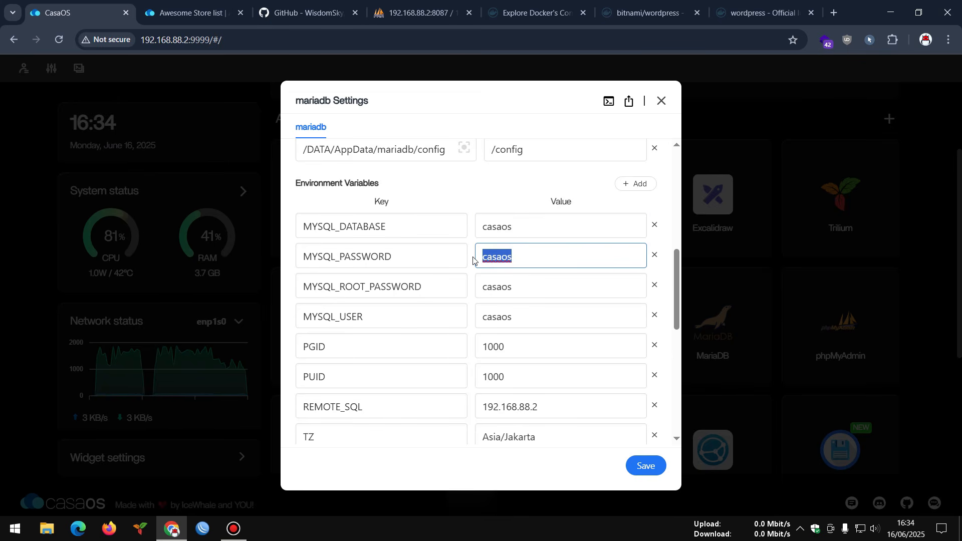
{"action": "left_click_drag", "start_coordinate": [520, 284], "coordinate": [475, 284]}
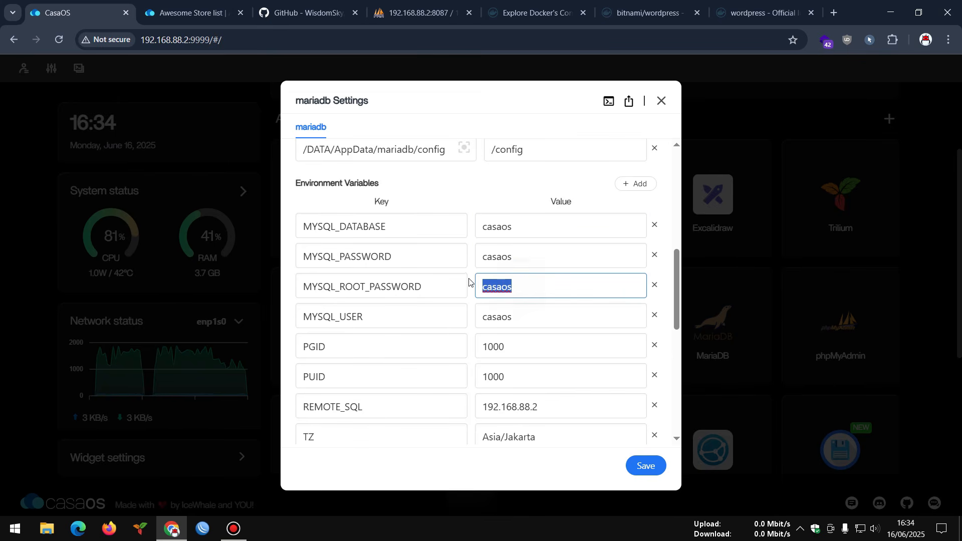
{"action": "left_click_drag", "start_coordinate": [511, 256], "coordinate": [467, 260]}
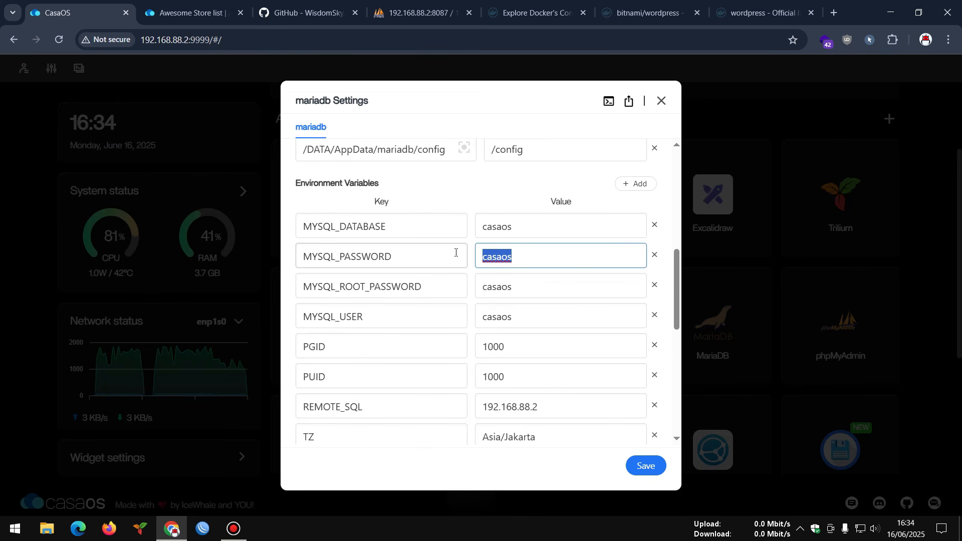
{"action": "left_click_drag", "start_coordinate": [521, 226], "coordinate": [479, 229]}
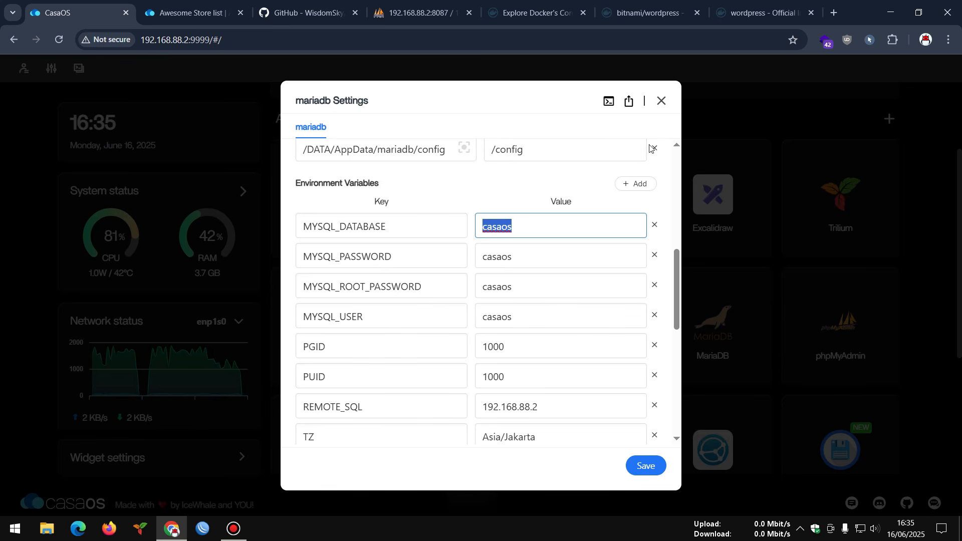
- Add a MYSQL_DATABASE environment variable with value wordpress to MariaDB and close the settings
{"action": "left_click", "coordinate": [637, 184]}
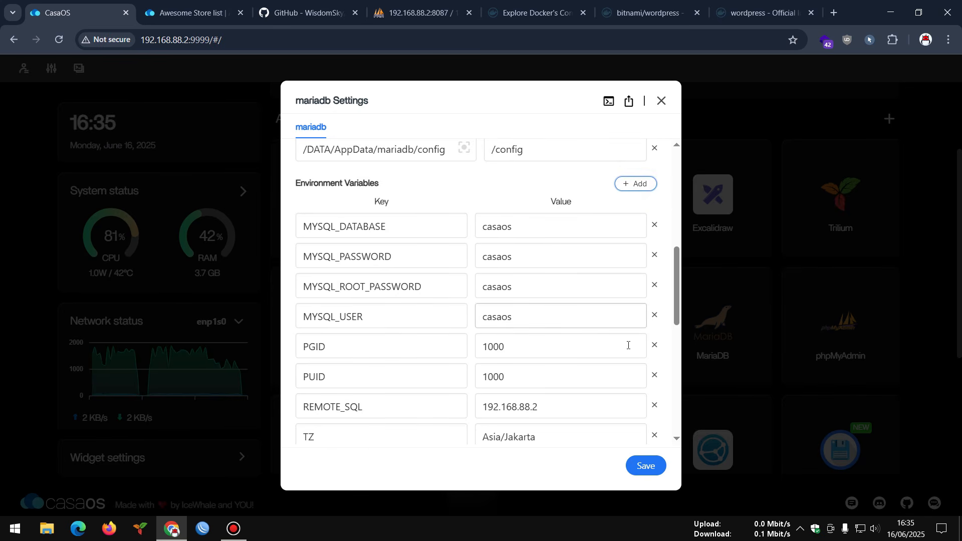
{"action": "scroll", "coordinate": [627, 344], "scroll_direction": "down", "scroll_amount": 5}
{"action": "scroll", "coordinate": [430, 301], "scroll_direction": "up", "scroll_amount": 4}
{"action": "left_click_drag", "start_coordinate": [389, 164], "coordinate": [296, 165]}
{"action": "key", "text": "ctrl+c"}
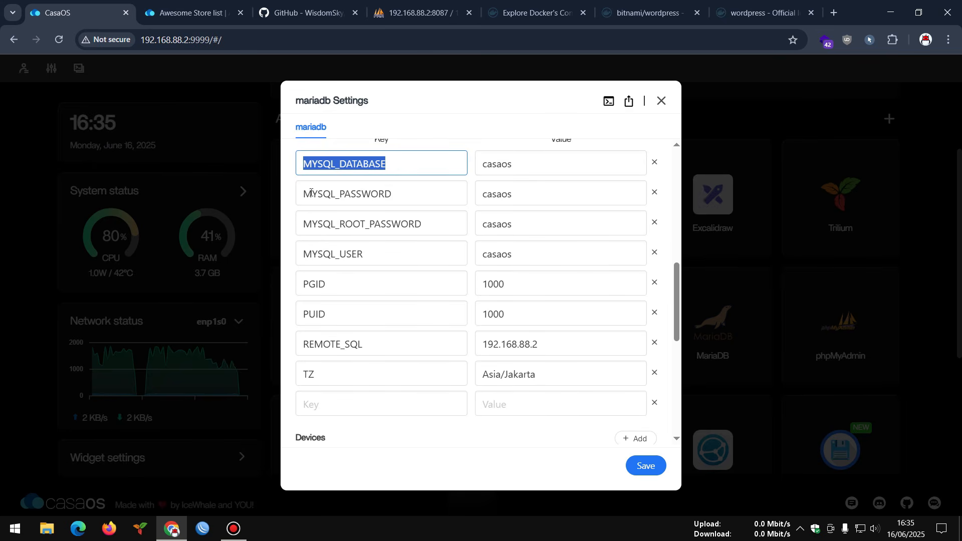
{"action": "left_click", "coordinate": [350, 409]}
{"action": "key", "text": "ctrl+v"}
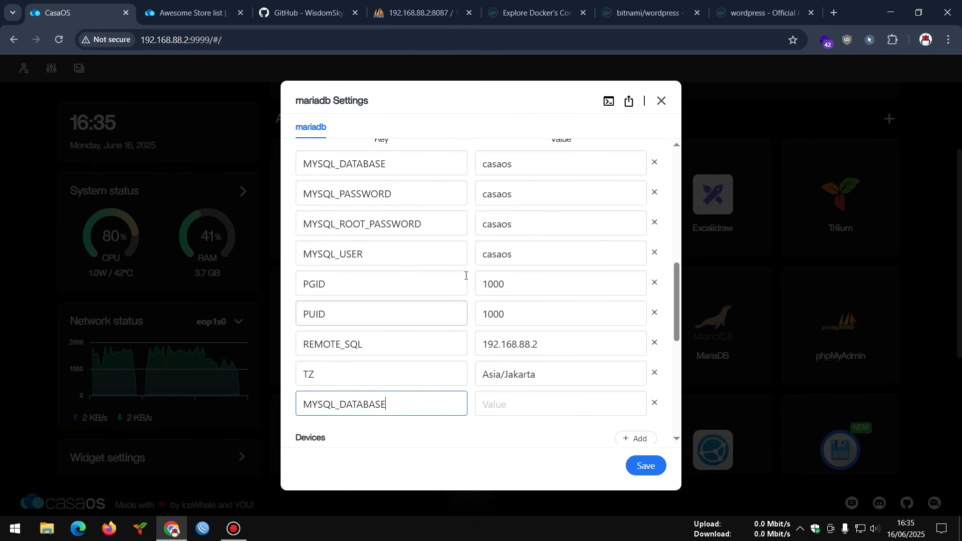
{"action": "double_click", "coordinate": [520, 160]}
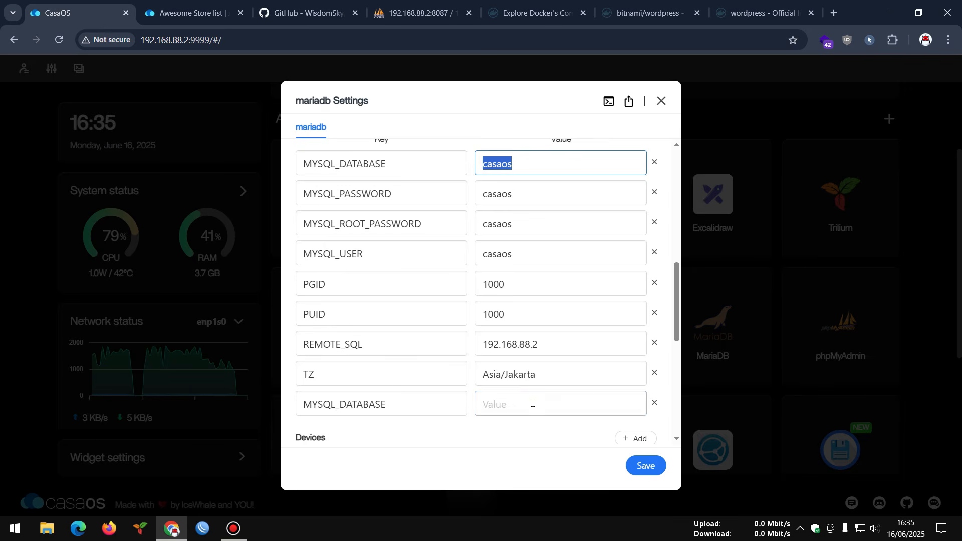
{"action": "left_click", "coordinate": [518, 400]}
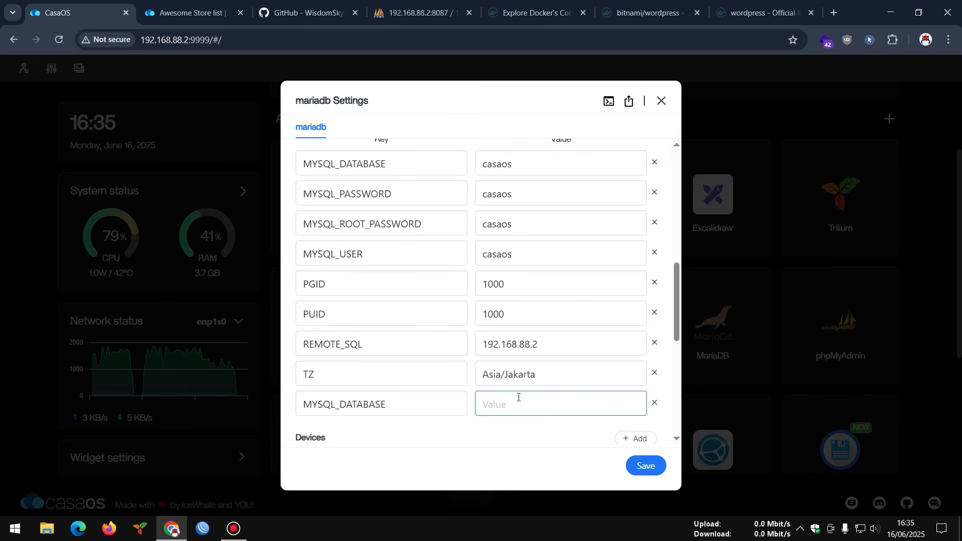
{"action": "type", "text": "wordpress"}
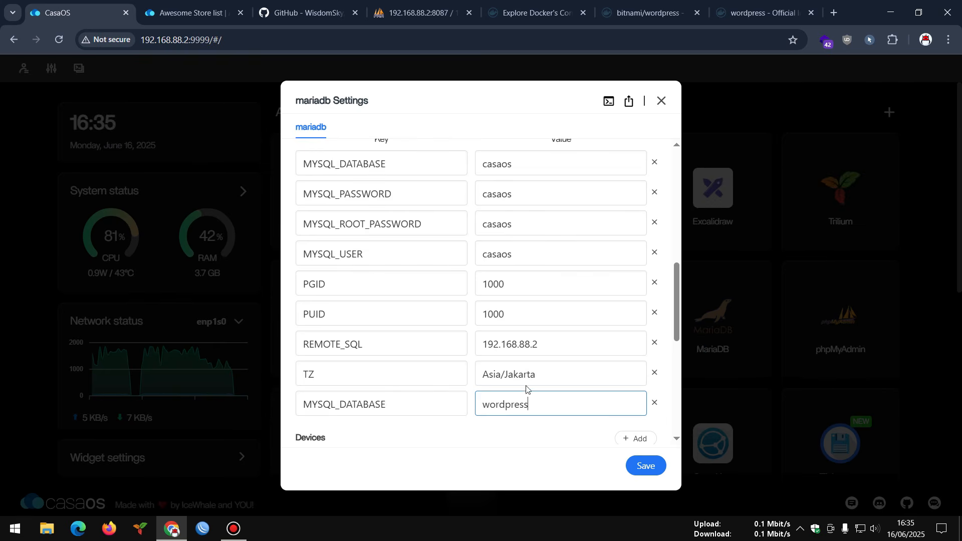
{"action": "left_click", "coordinate": [662, 102]}
- Reload the dashboard and check per-container RAM usage, including big-bear-wordpress-db-1
{"action": "scroll", "coordinate": [682, 297], "scroll_direction": "down", "scroll_amount": 2}
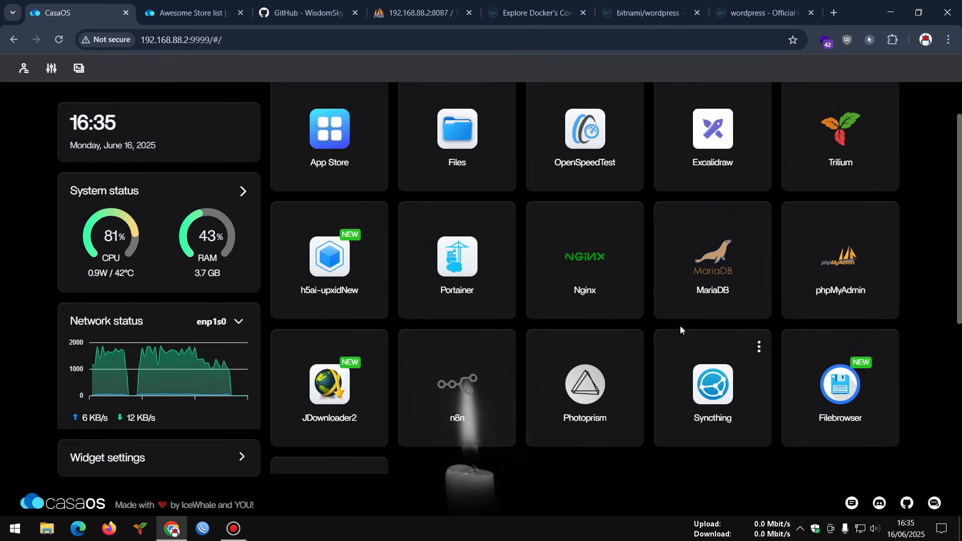
{"action": "scroll", "coordinate": [680, 326], "scroll_direction": "up", "scroll_amount": 2}
{"action": "scroll", "coordinate": [585, 248], "scroll_direction": "down", "scroll_amount": 2}
{"action": "scroll", "coordinate": [586, 248], "scroll_direction": "down", "scroll_amount": 4}
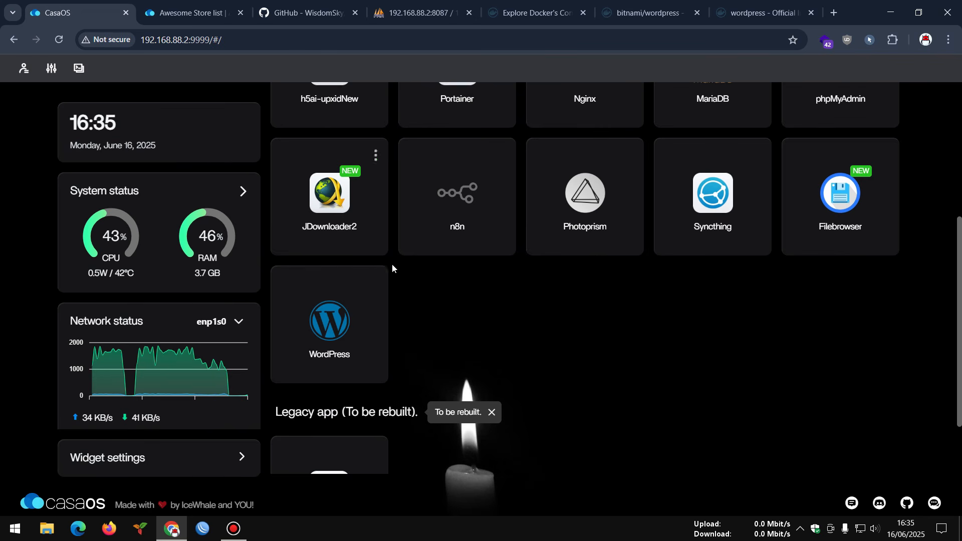
{"action": "left_click", "coordinate": [59, 40]}
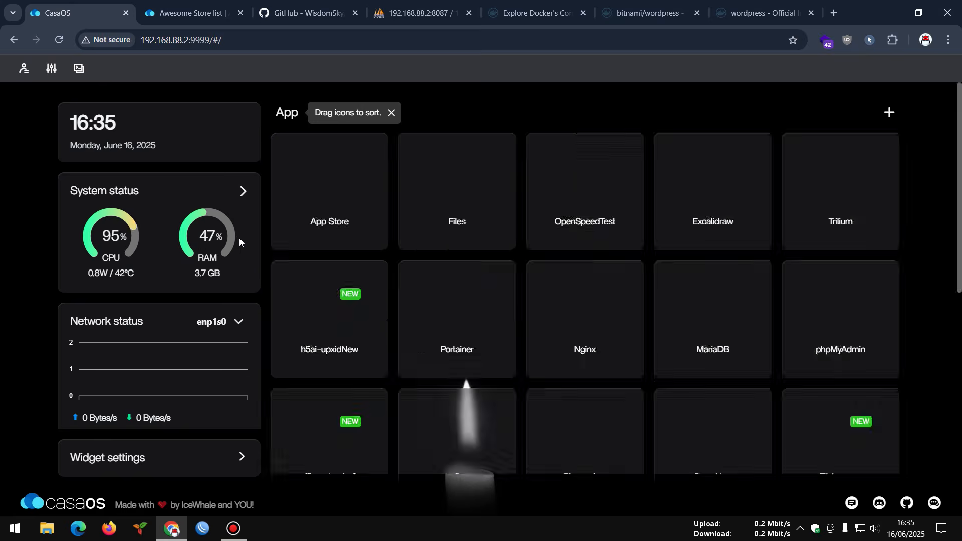
{"action": "left_click", "coordinate": [243, 194]}
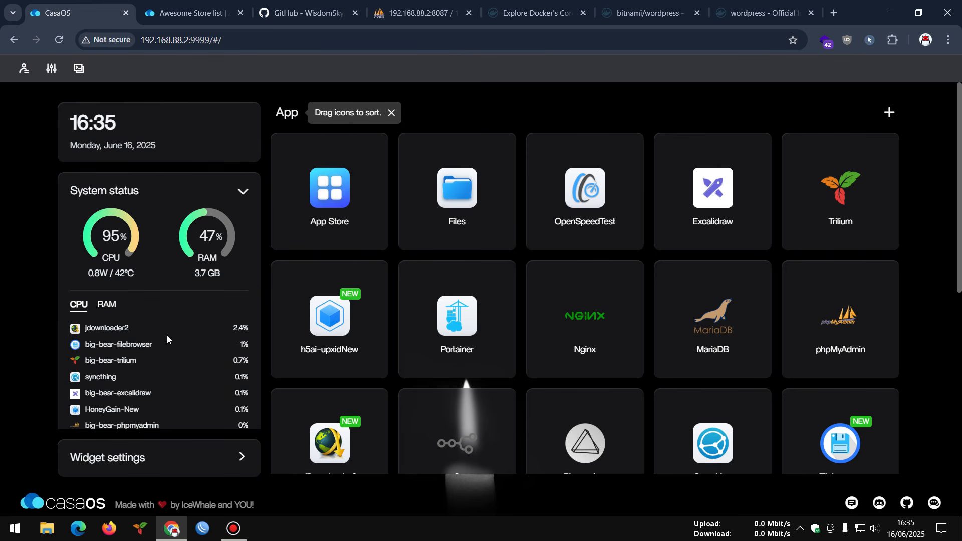
{"action": "left_click_drag", "start_coordinate": [87, 327], "coordinate": [173, 330]}
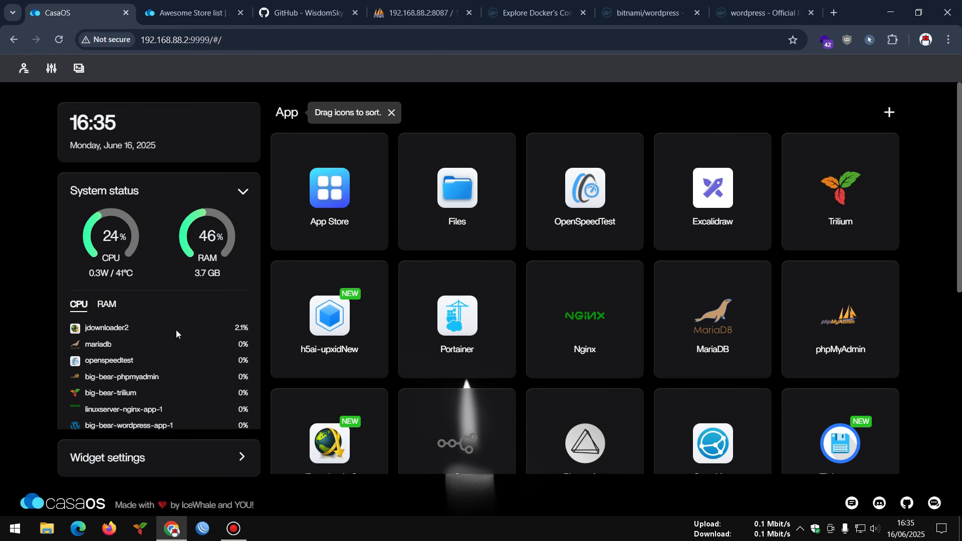
{"action": "left_click", "coordinate": [98, 312]}
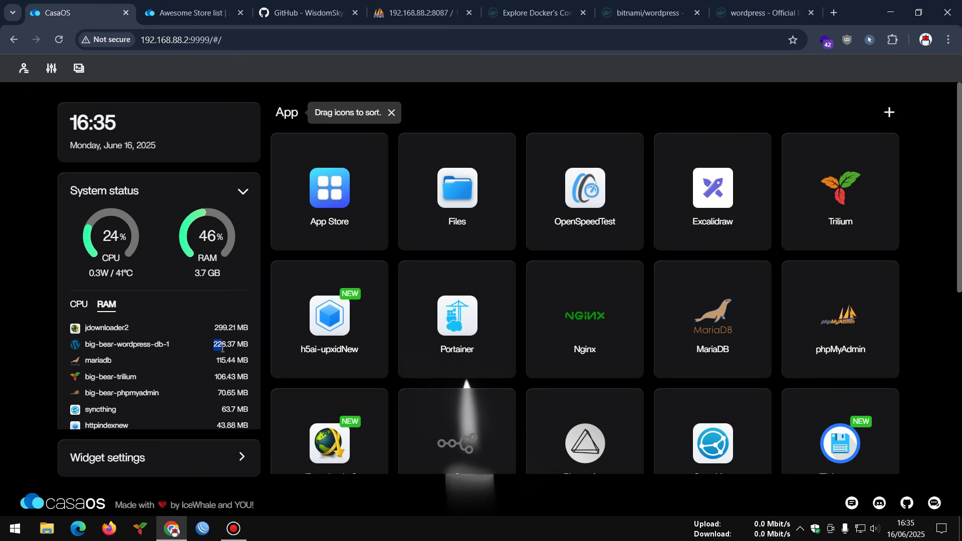
{"action": "left_click_drag", "start_coordinate": [213, 346], "coordinate": [229, 351]}
{"action": "scroll", "coordinate": [556, 269], "scroll_direction": "down", "scroll_amount": 5}
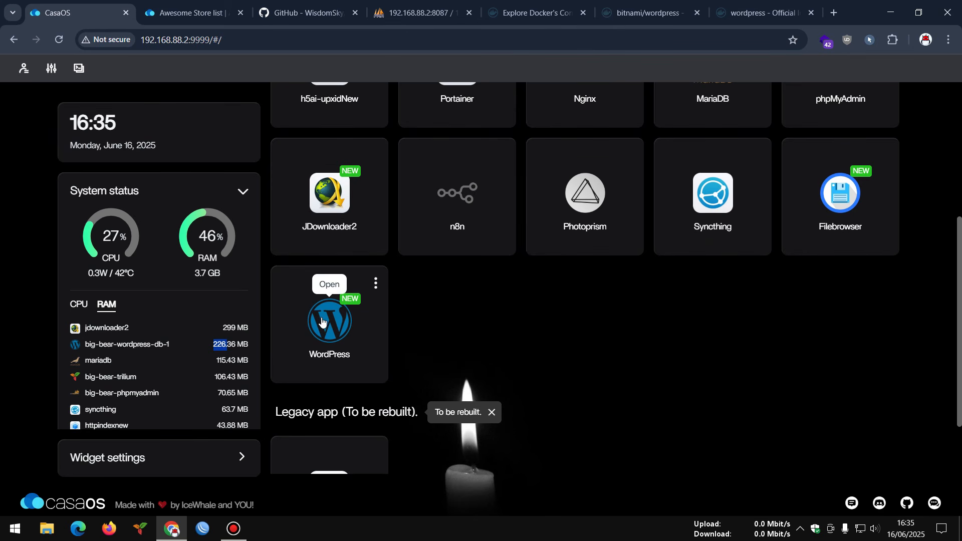
- Launch the WordPress app in a new browser tab after checking its empty tips
{"action": "left_click", "coordinate": [376, 283]}
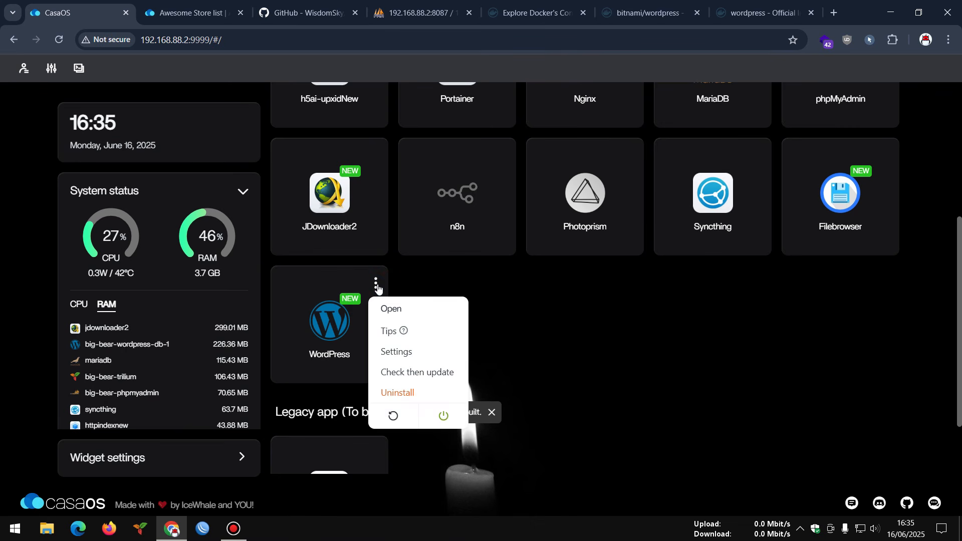
{"action": "left_click", "coordinate": [391, 331]}
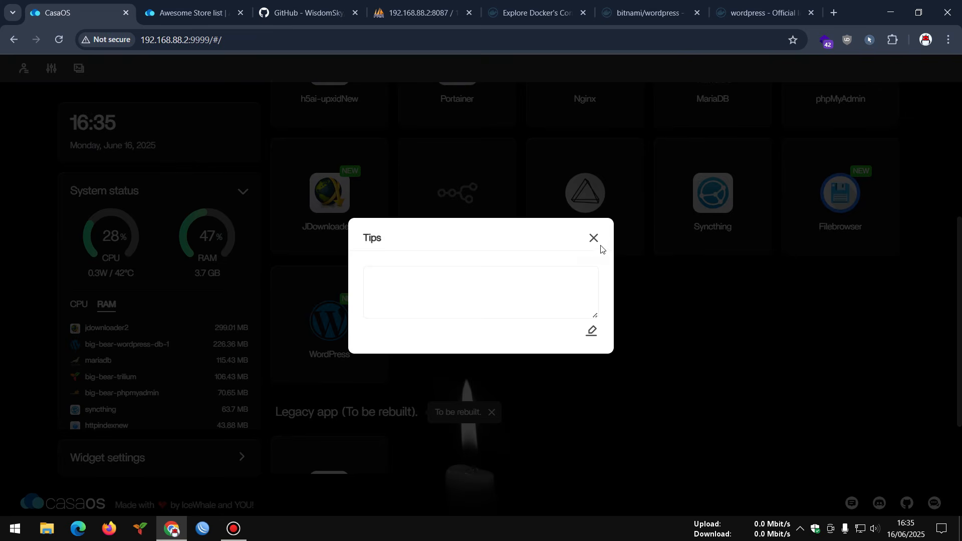
{"action": "left_click", "coordinate": [595, 240]}
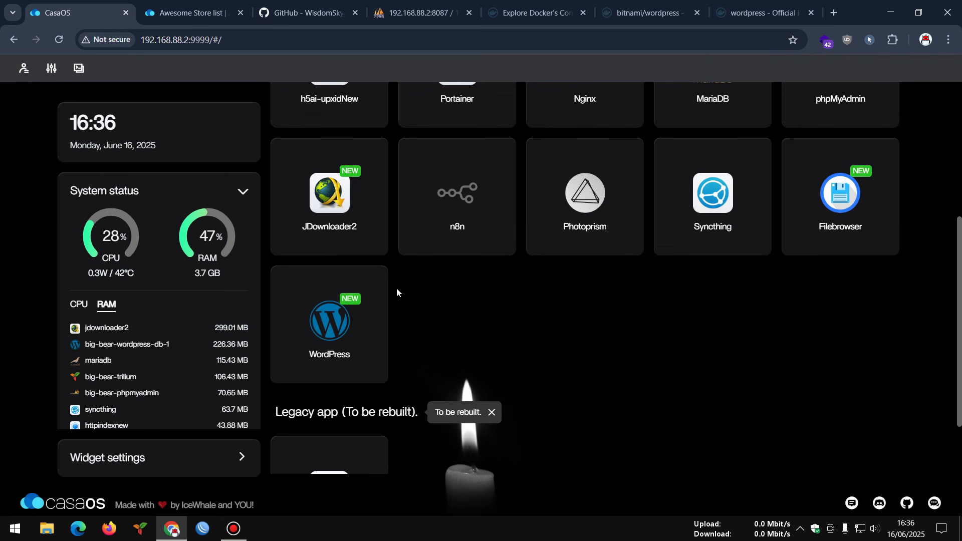
{"action": "left_click", "coordinate": [376, 284]}
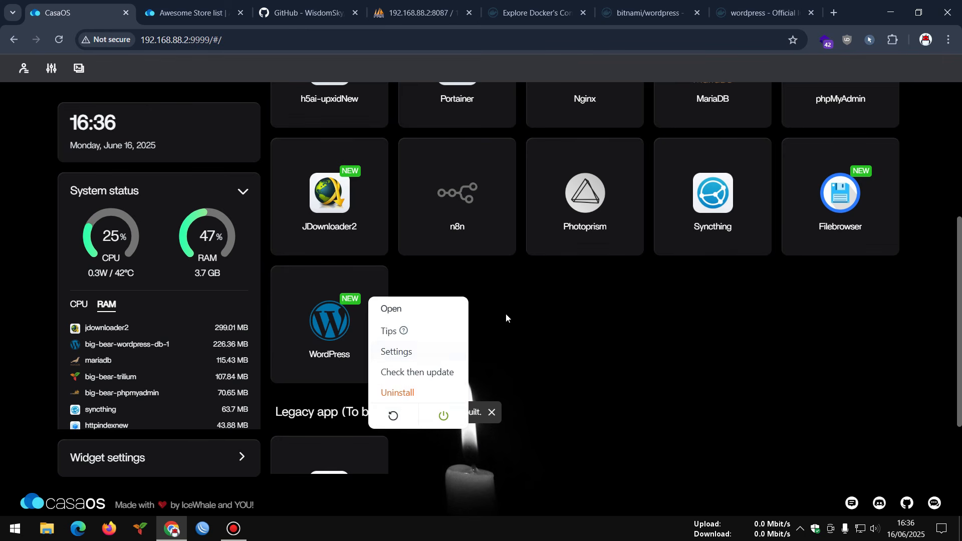
{"action": "left_click", "coordinate": [491, 318]}
{"action": "left_click", "coordinate": [320, 325]}
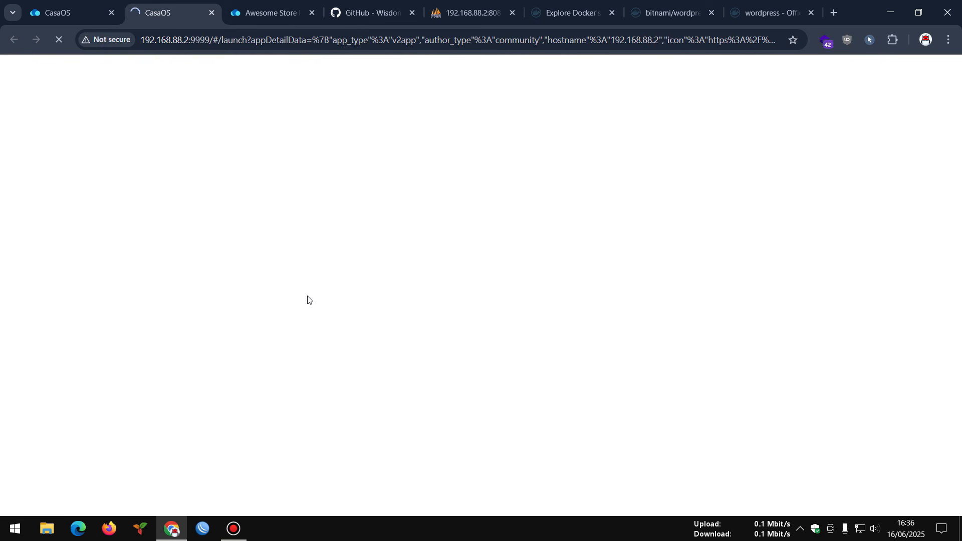
{"action": "left_click", "coordinate": [60, 9]}
- Choose English (United States), then enter site title UPXIDWP and username administrator
{"action": "left_click", "coordinate": [156, 3]}
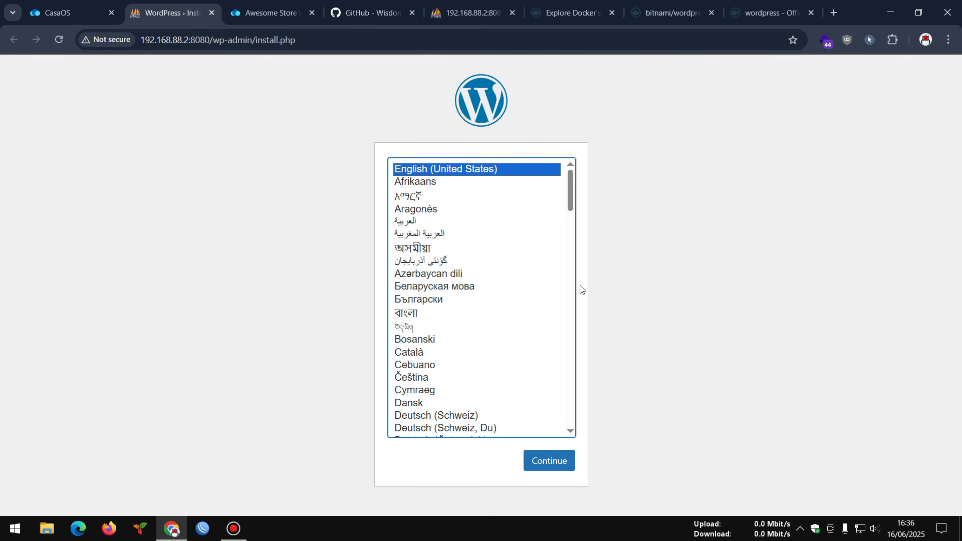
{"action": "mouse_move", "coordinate": [571, 186]}
{"action": "left_mouse_down"}
{"action": "mouse_move", "coordinate": [572, 407]}
{"action": "mouse_move", "coordinate": [562, 171]}
{"action": "left_mouse_up"}
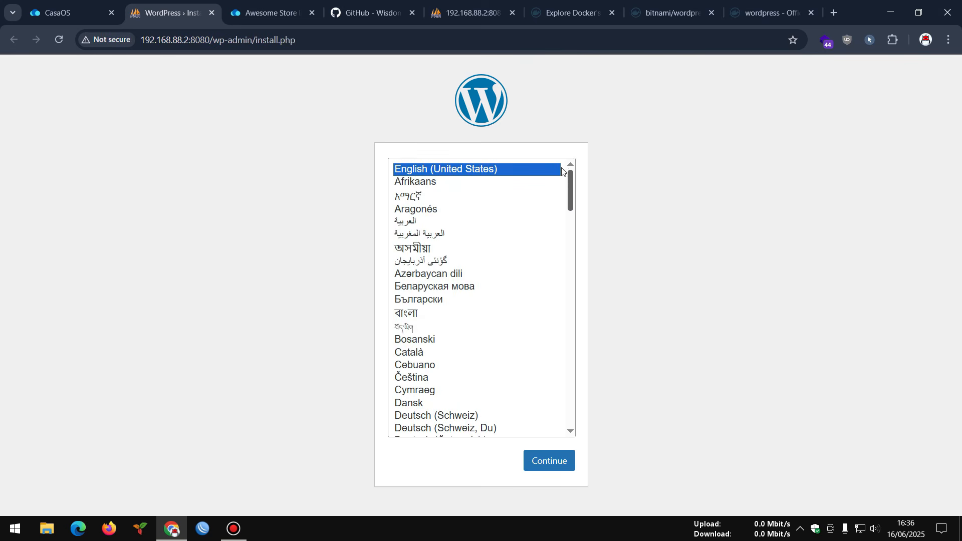
{"action": "left_click", "coordinate": [563, 462]}
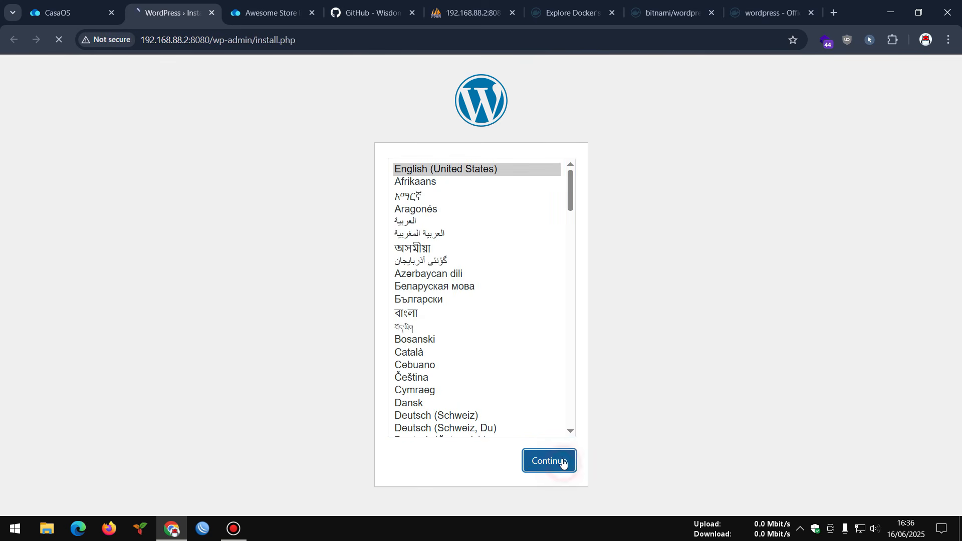
{"action": "scroll", "coordinate": [404, 150], "scroll_direction": "down", "scroll_amount": 1}
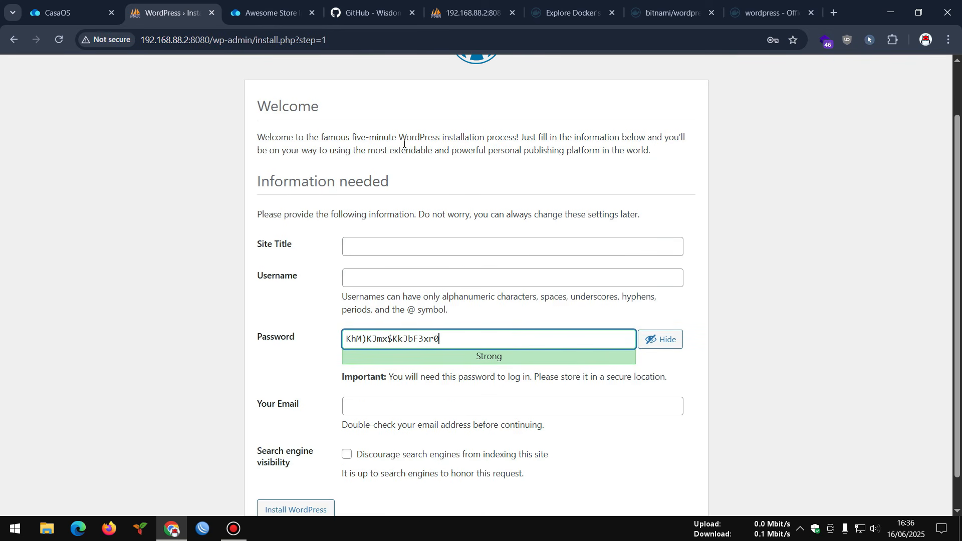
{"action": "left_click", "coordinate": [362, 245]}
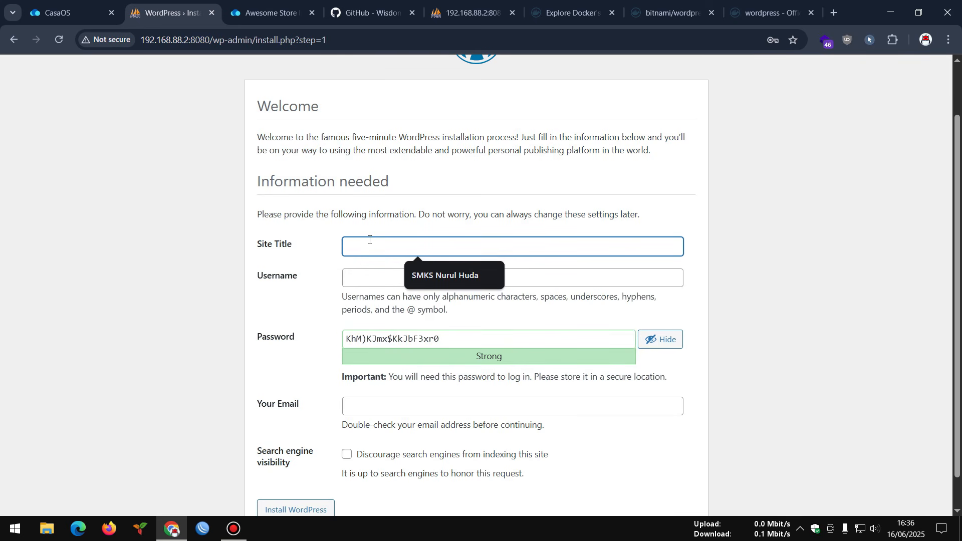
{"action": "type", "text": "UPXID"}
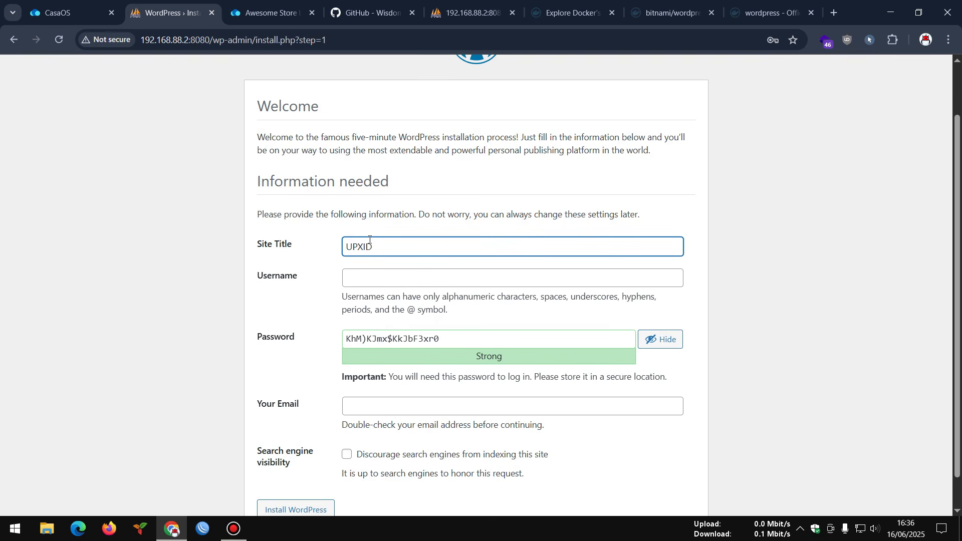
{"action": "type", "text": "WP"}
{"action": "left_click", "coordinate": [381, 278]}
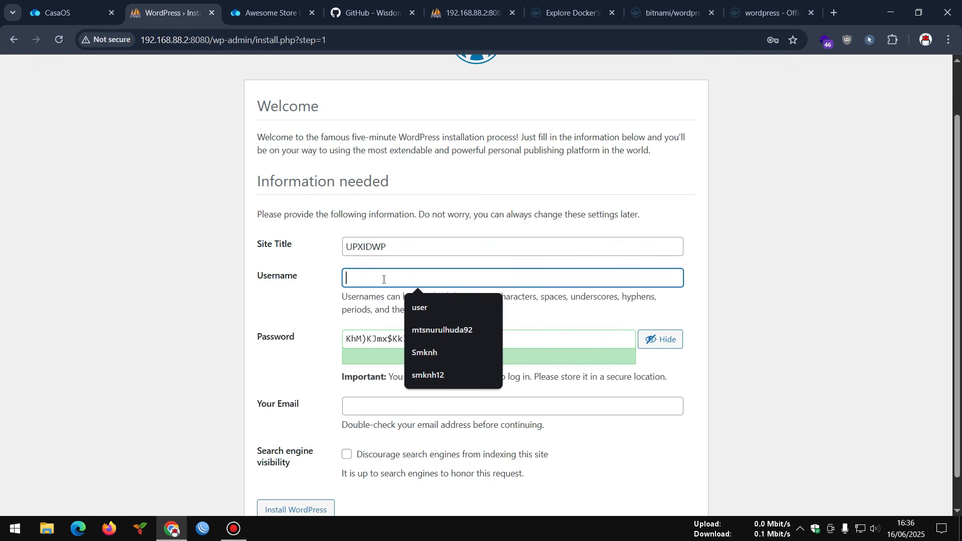
{"action": "type", "text": "admini"}
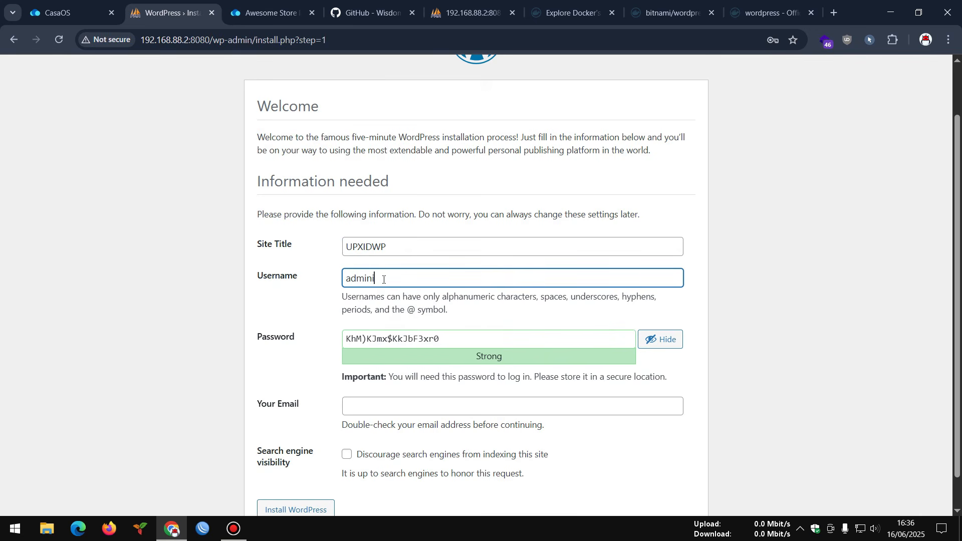
{"action": "type", "text": "strator"}
- Copy the generated password, set the contact e-mail, keep indexing allowed, and install WordPress
{"action": "left_click", "coordinate": [494, 339]}
{"action": "left_click_drag", "start_coordinate": [468, 340], "coordinate": [299, 340]}
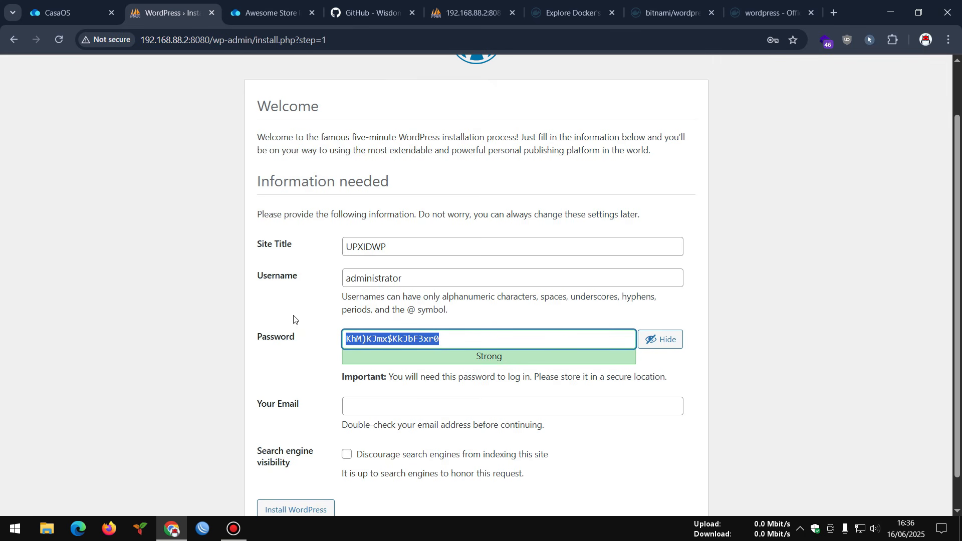
{"action": "scroll", "coordinate": [269, 315], "scroll_direction": "down", "scroll_amount": 1}
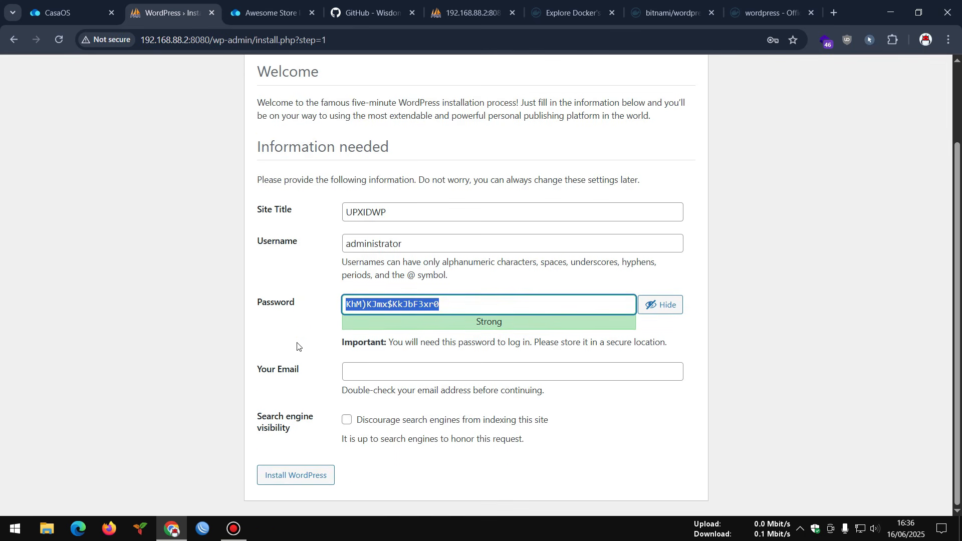
{"action": "left_click", "coordinate": [383, 371]}
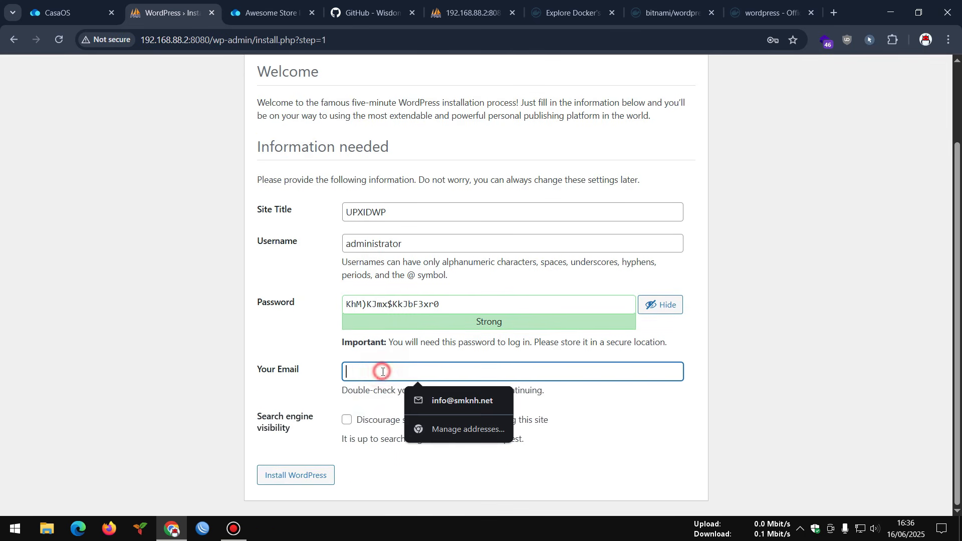
{"action": "left_click", "coordinate": [451, 400]}
{"action": "left_click", "coordinate": [436, 375]}
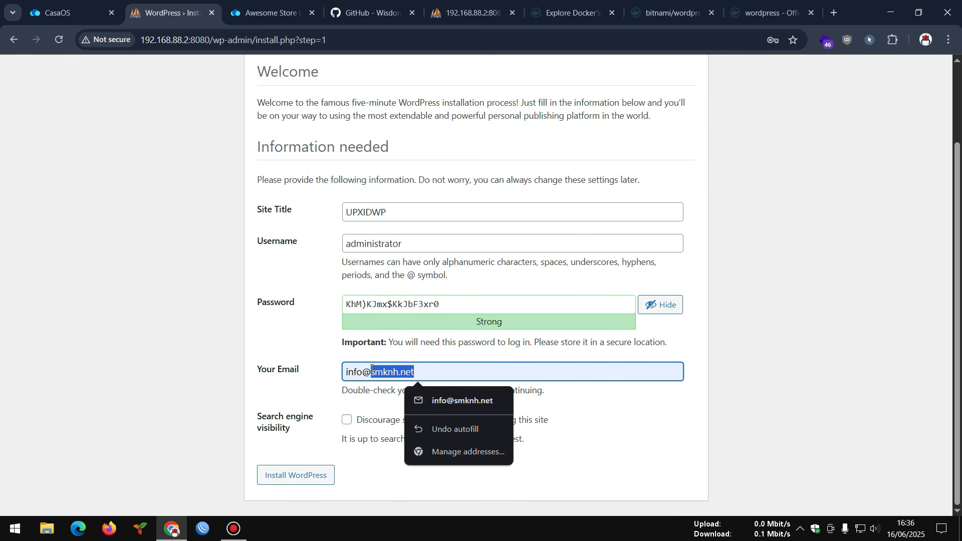
{"action": "type", "text": "upx.my"}
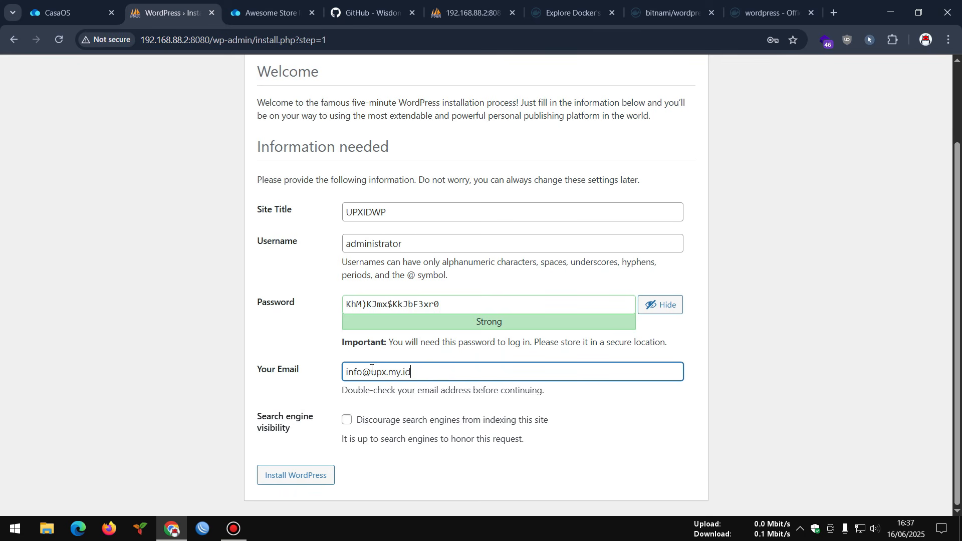
{"action": "left_click", "coordinate": [167, 305]}
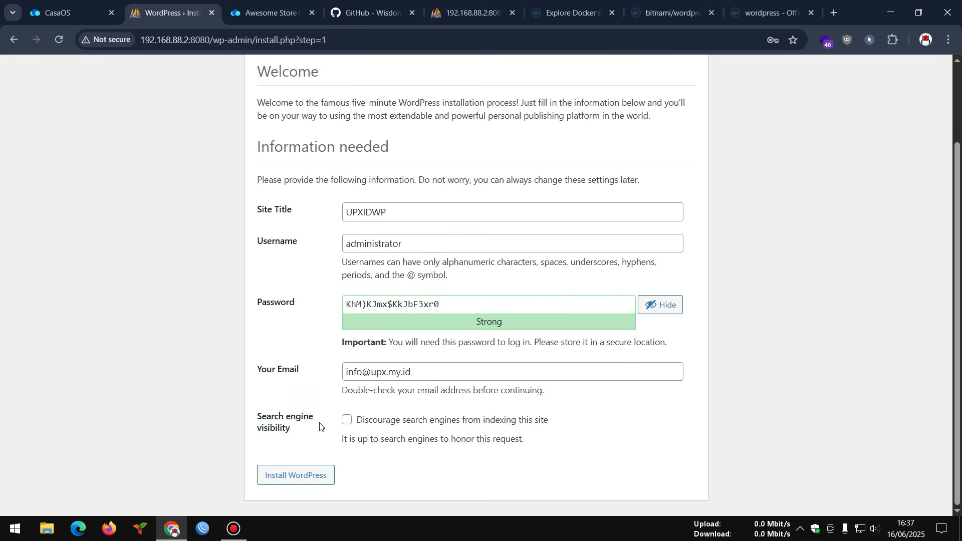
{"action": "left_click_drag", "start_coordinate": [365, 426], "coordinate": [547, 428]}
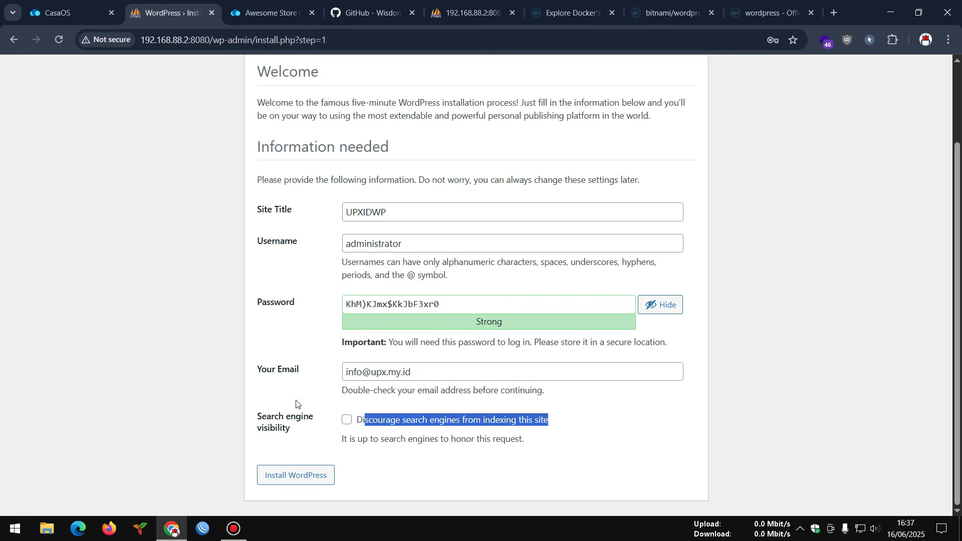
{"action": "left_click", "coordinate": [274, 390]}
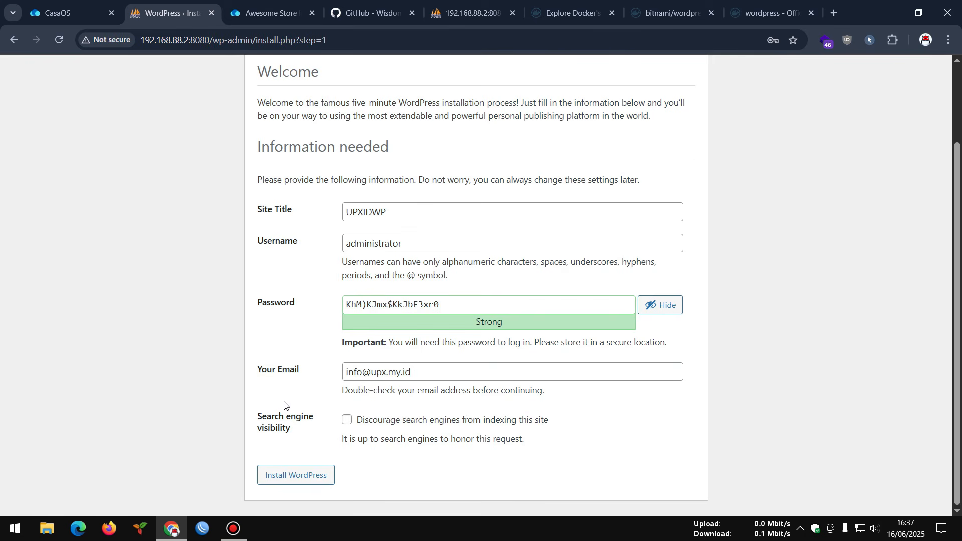
{"action": "left_click", "coordinate": [310, 474]}
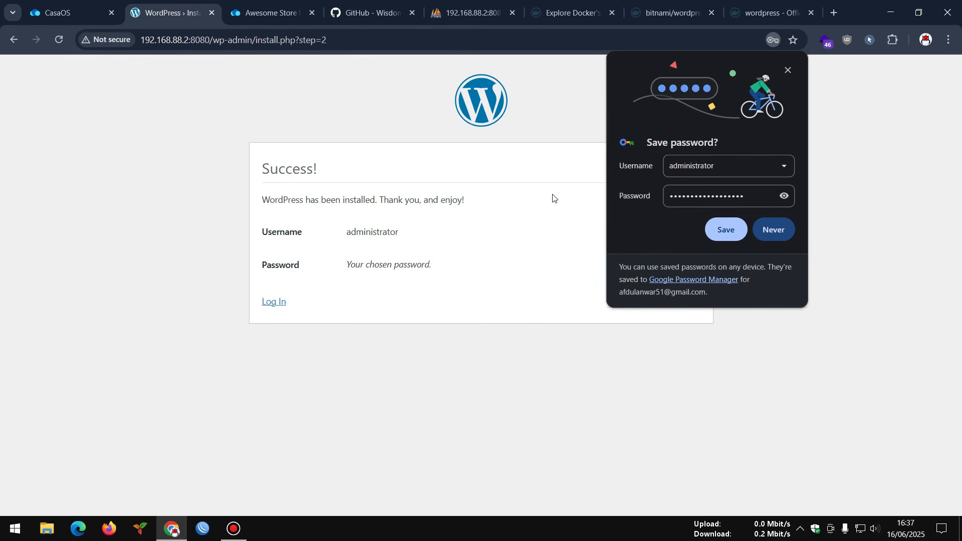
- Save the new admin password in Chrome and log in to WordPress with the stored administrator credentials
{"action": "left_click", "coordinate": [728, 229]}
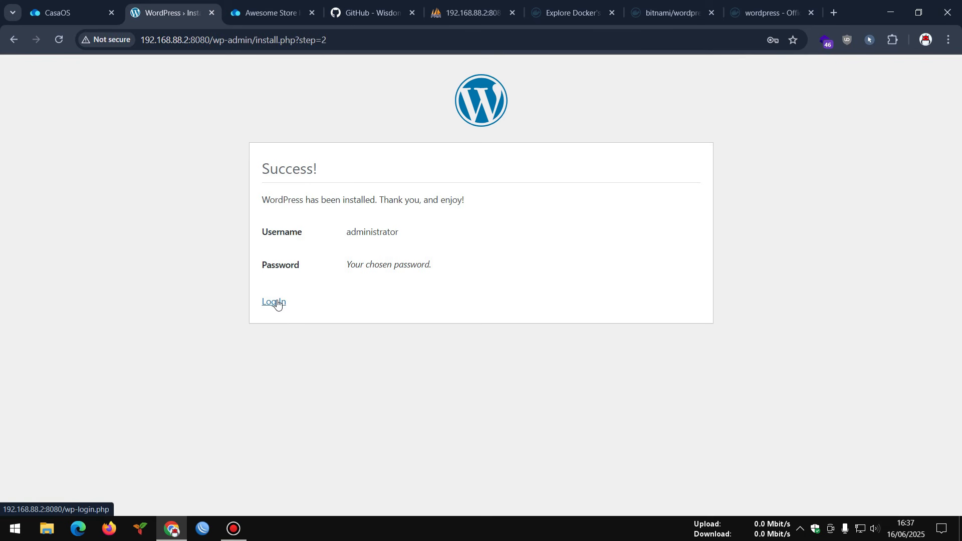
{"action": "left_click", "coordinate": [275, 302]}
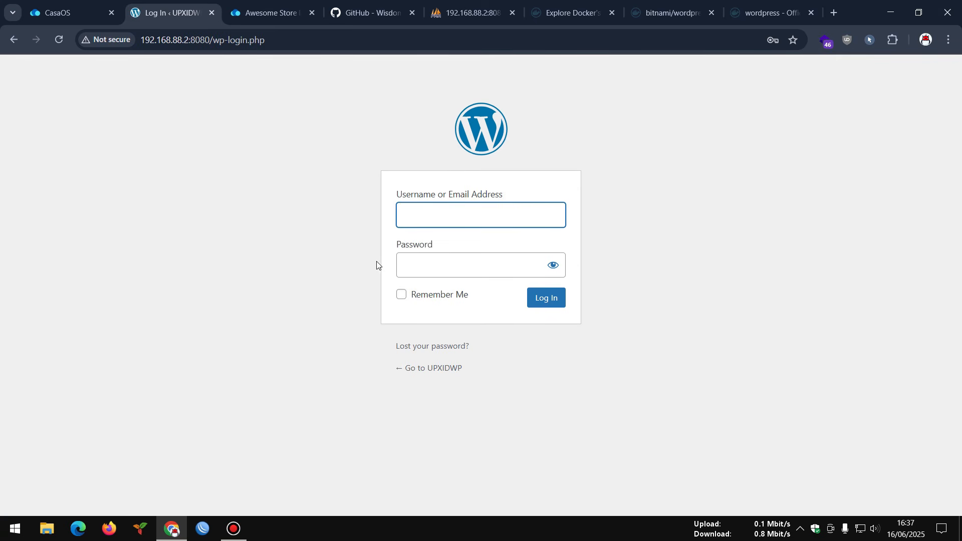
{"action": "left_click", "coordinate": [425, 221]}
{"action": "left_click", "coordinate": [494, 253]}
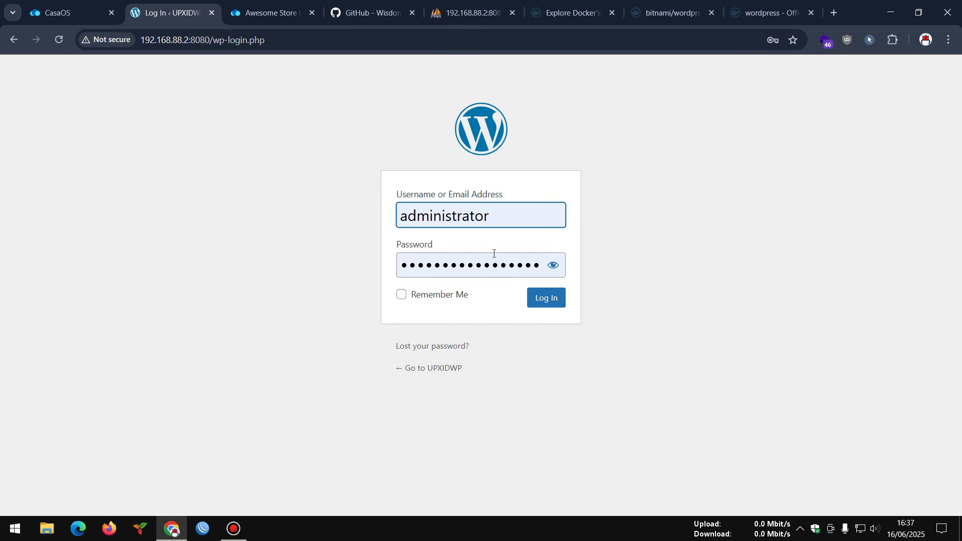
{"action": "left_click", "coordinate": [544, 302]}
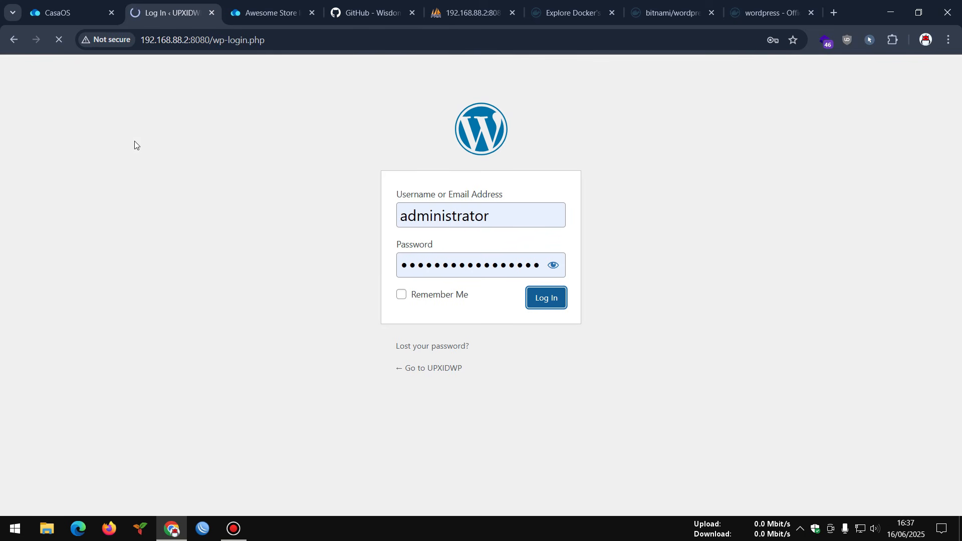
{"action": "left_click", "coordinate": [63, 14]}
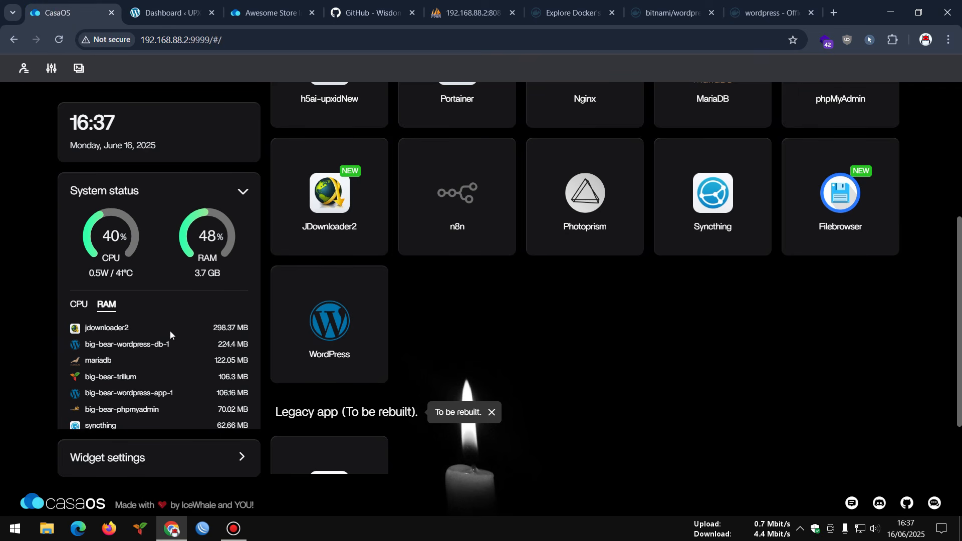
{"action": "left_click", "coordinate": [174, 4]}
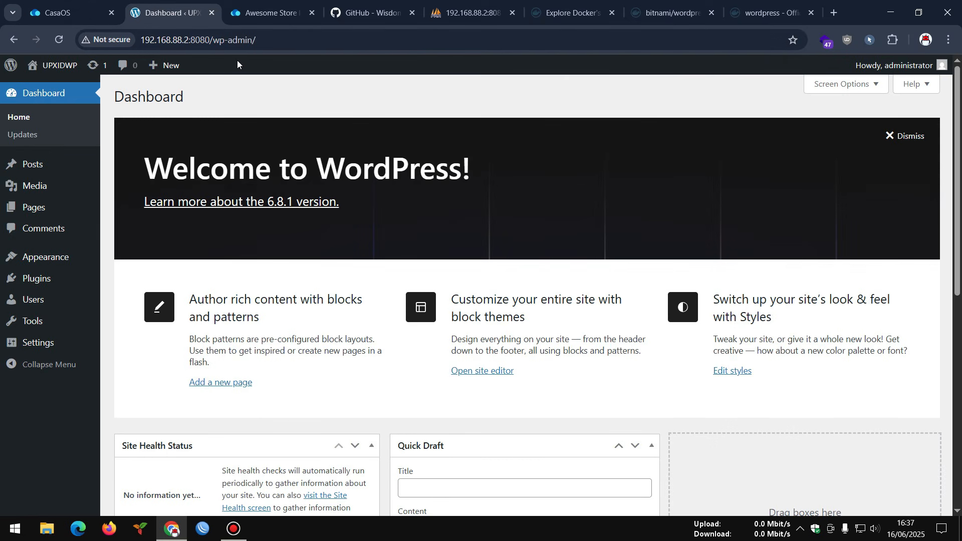
- Refresh the casaos database in phpMyAdmin so the 12 new wp_ tables appear
{"action": "left_click", "coordinate": [433, 16]}
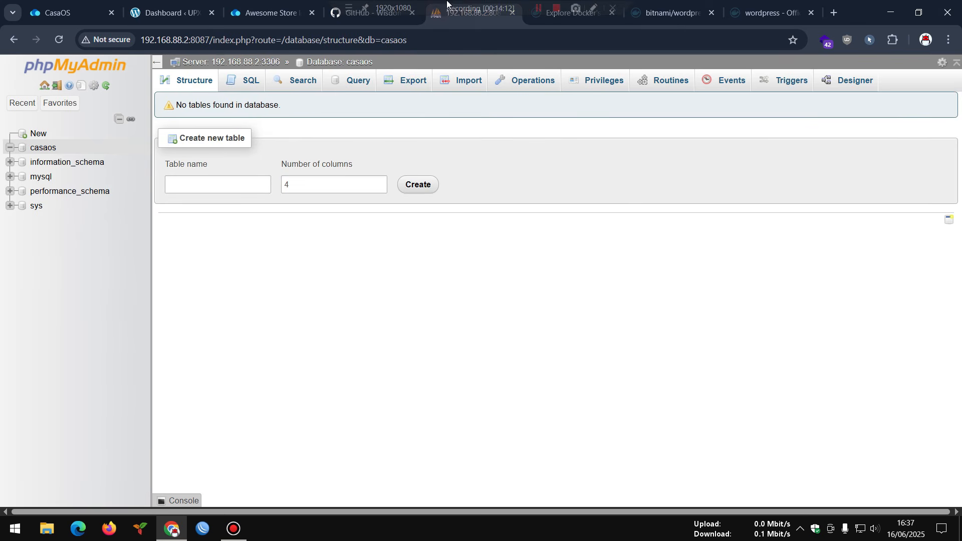
{"action": "left_click", "coordinate": [56, 40]}
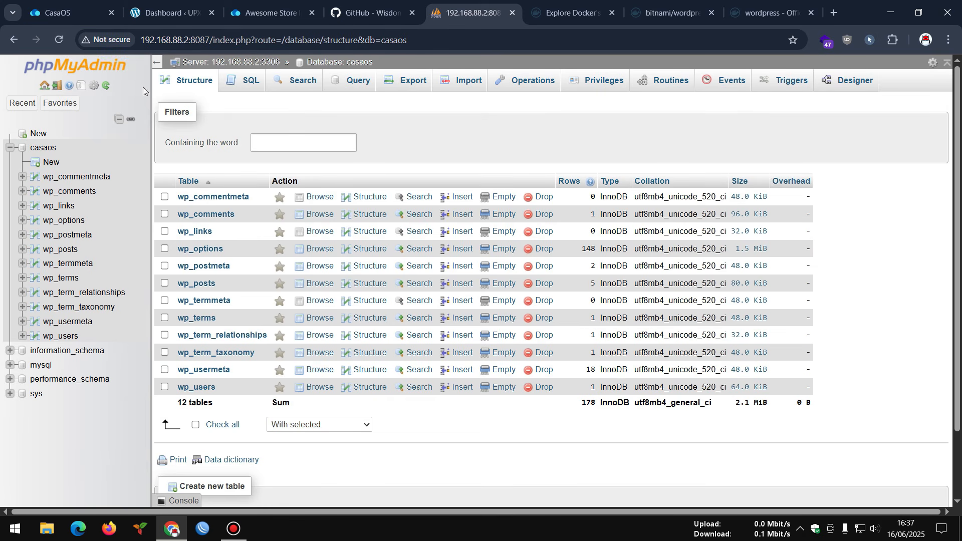
{"action": "mouse_move", "coordinate": [167, 14]}
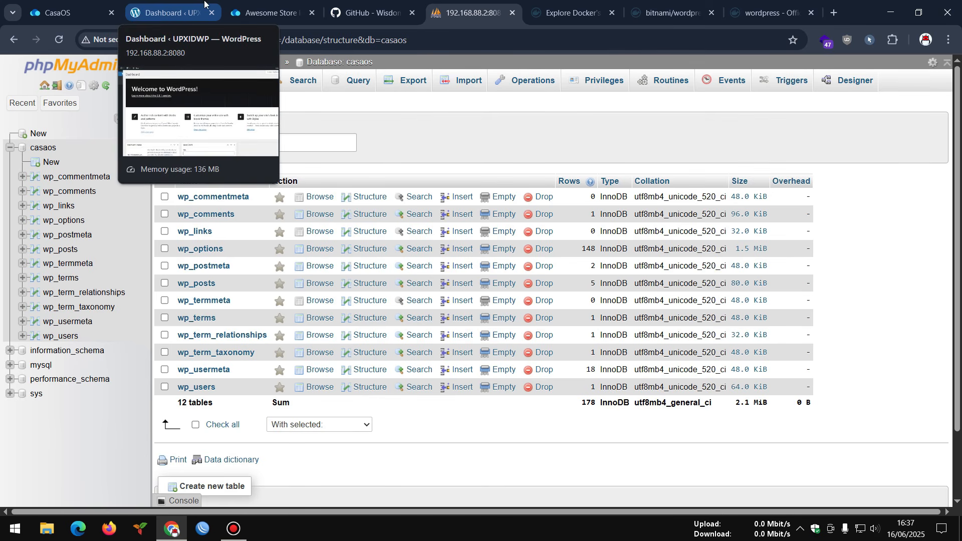
{"action": "left_click", "coordinate": [166, 13]}
{"action": "left_click", "coordinate": [467, 12]}
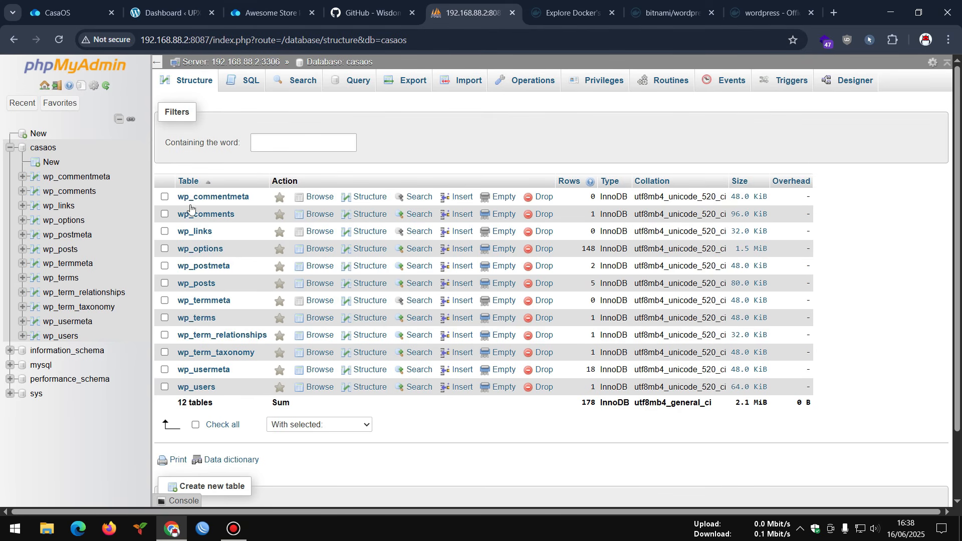
- Review the configuration storage warning on the phpMyAdmin server home, then go back to WordPress
{"action": "left_click", "coordinate": [44, 86]}
{"action": "mouse_move", "coordinate": [61, 110]}
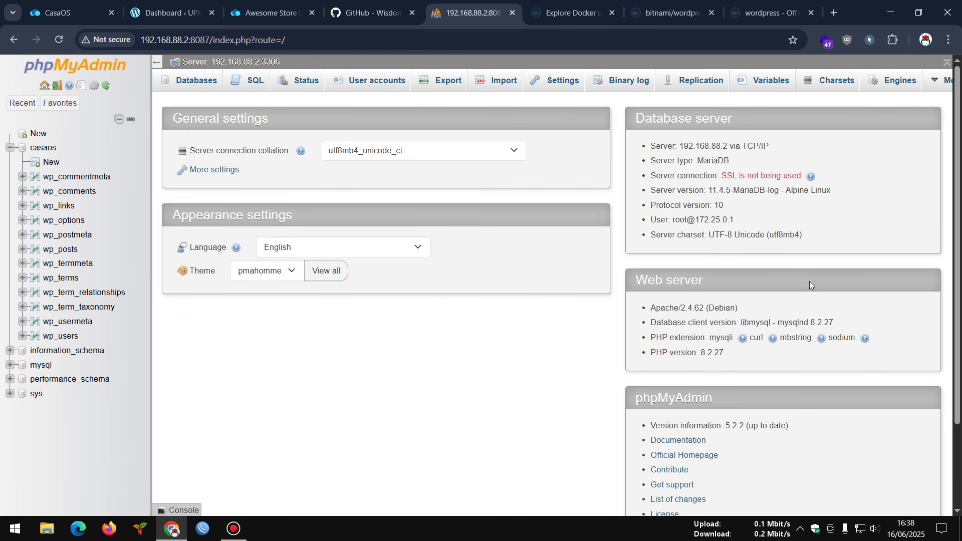
{"action": "scroll", "coordinate": [610, 276], "scroll_direction": "down", "scroll_amount": 2}
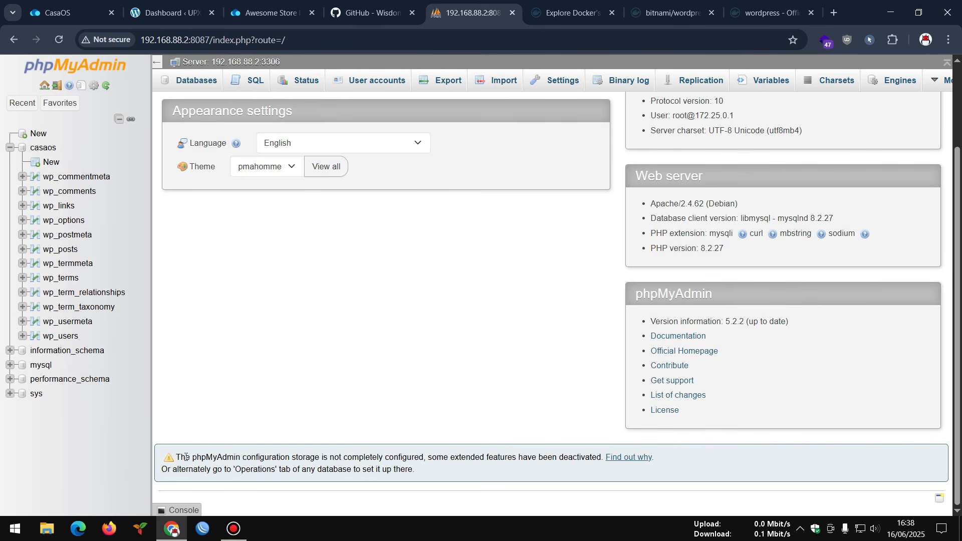
{"action": "left_click_drag", "start_coordinate": [186, 457], "coordinate": [423, 466]}
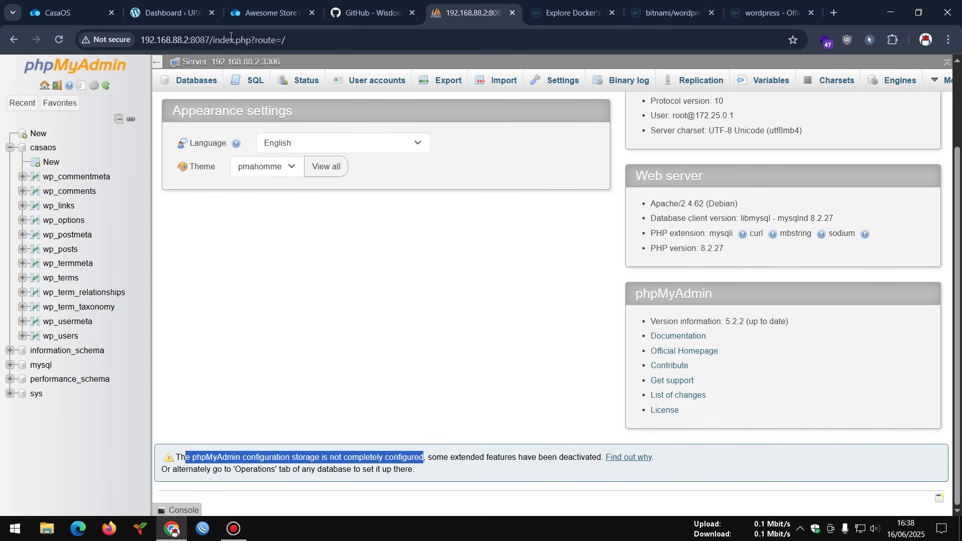
{"action": "left_click", "coordinate": [189, 10]}
- Open the live UPXIDWP site from Visit Site in an incognito window
{"action": "scroll", "coordinate": [609, 308], "scroll_direction": "down", "scroll_amount": 6}
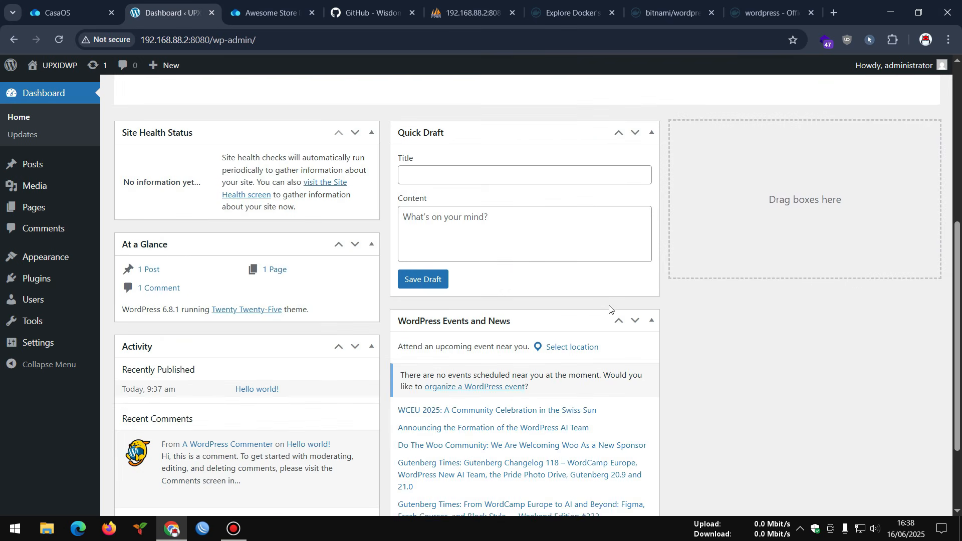
{"action": "scroll", "coordinate": [582, 329], "scroll_direction": "down", "scroll_amount": 2}
{"action": "scroll", "coordinate": [565, 328], "scroll_direction": "up", "scroll_amount": 8}
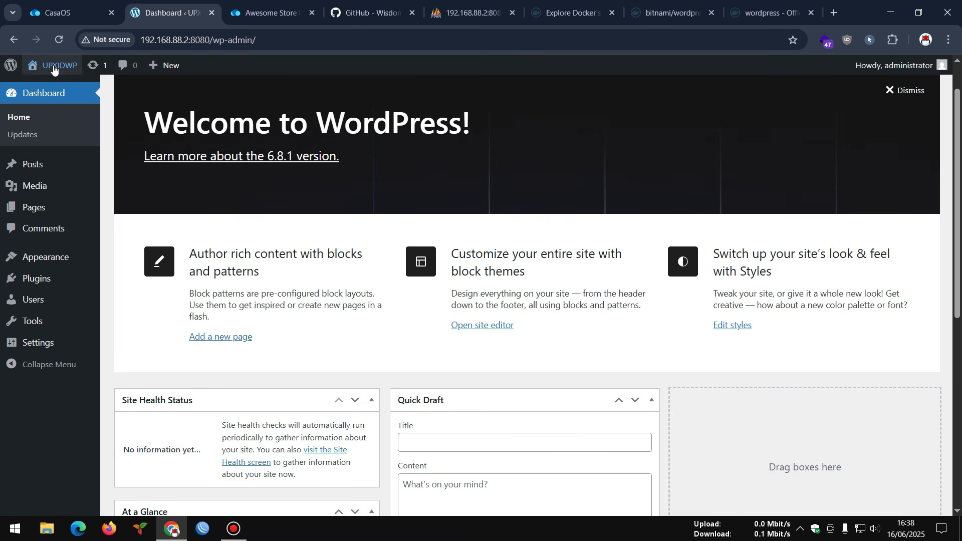
{"action": "mouse_move", "coordinate": [54, 69]}
{"action": "right_click", "coordinate": [52, 87]}
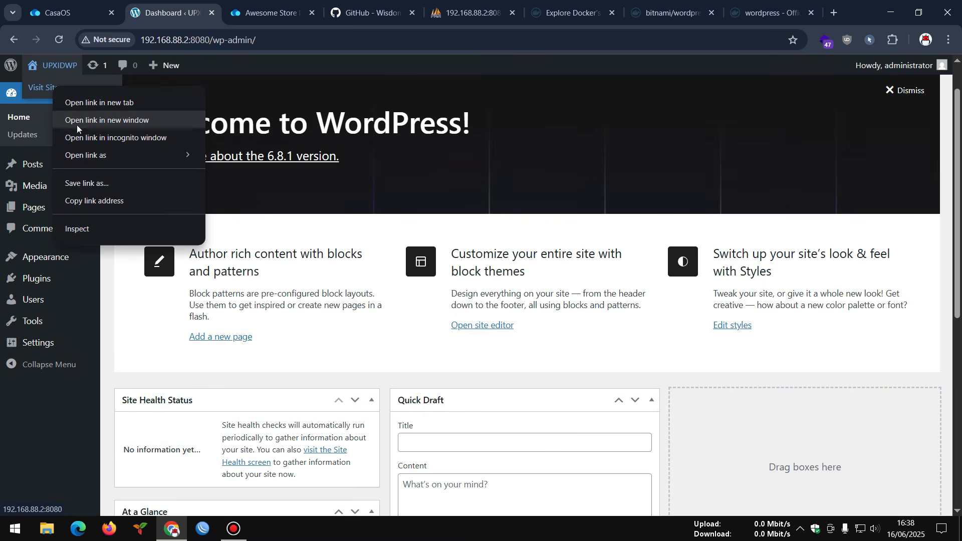
{"action": "left_click", "coordinate": [79, 131]}
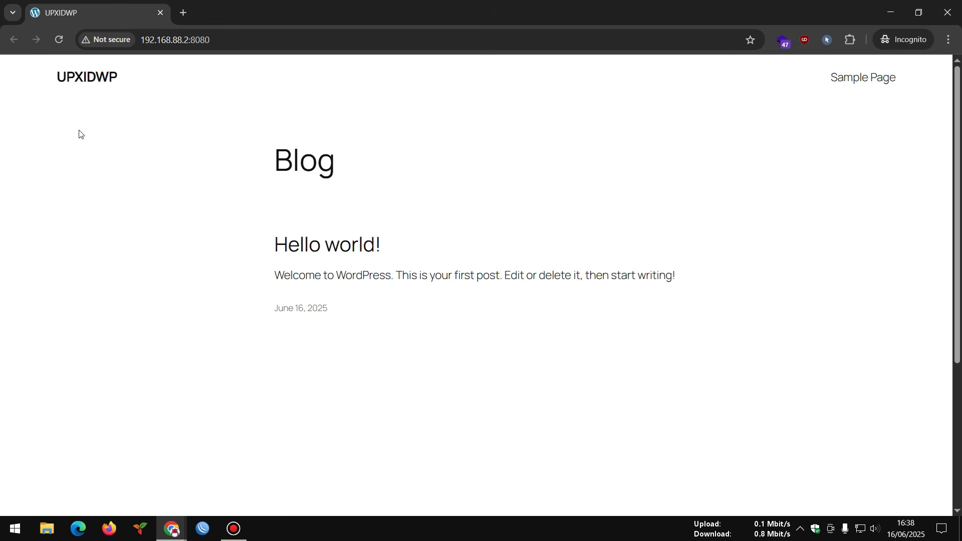
- Back in the admin, show Installed Plugins listing Akismet Anti-spam and Hello Dolly
{"action": "left_click", "coordinate": [891, 13]}
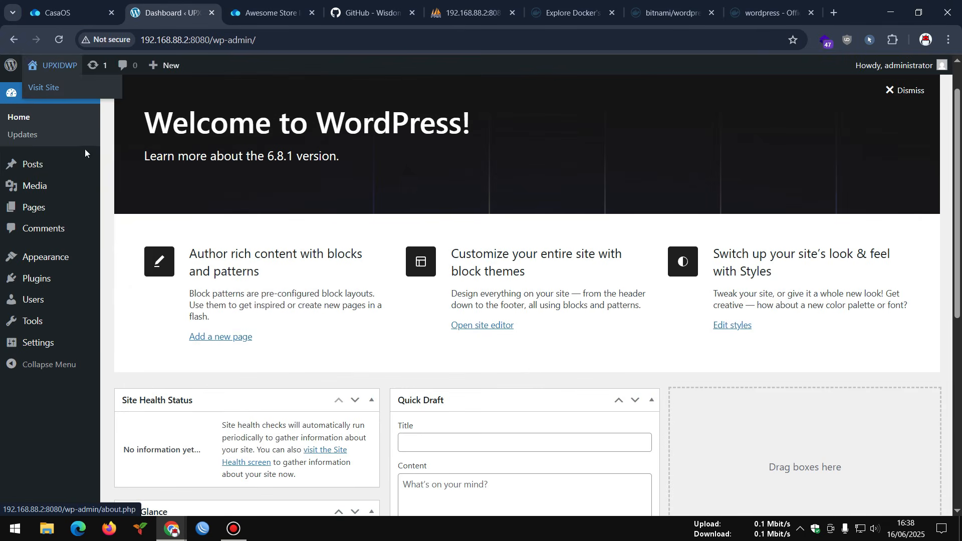
{"action": "mouse_move", "coordinate": [44, 343]}
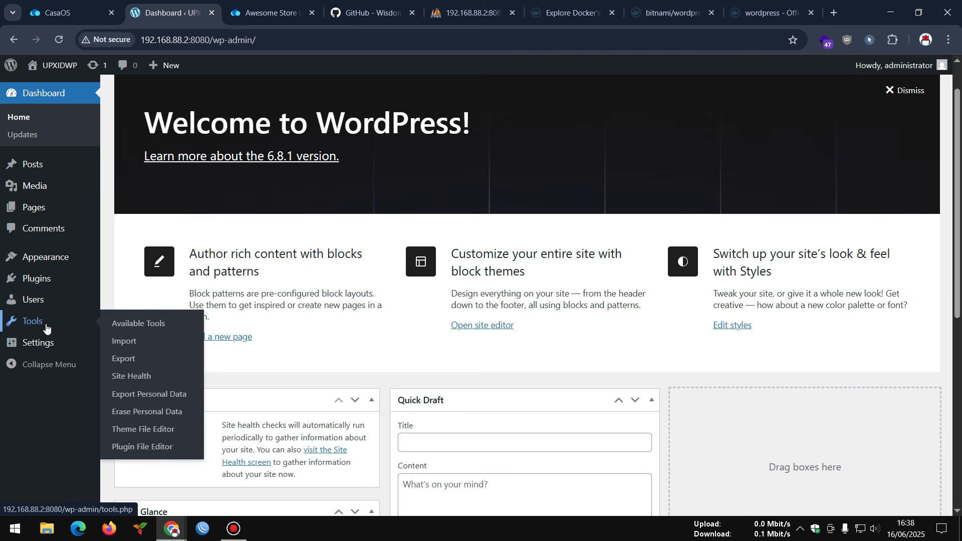
{"action": "mouse_move", "coordinate": [43, 310]}
{"action": "mouse_move", "coordinate": [42, 281]}
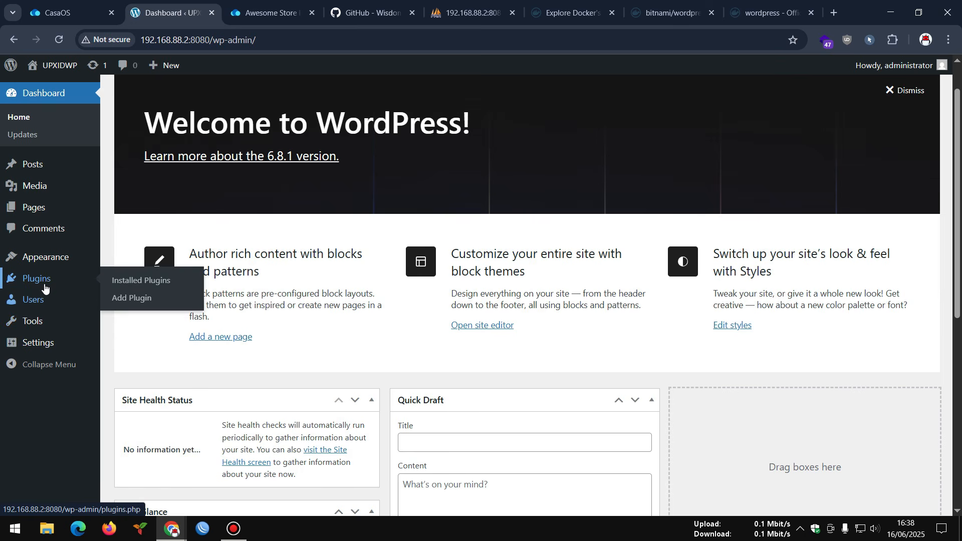
{"action": "left_click", "coordinate": [146, 285]}
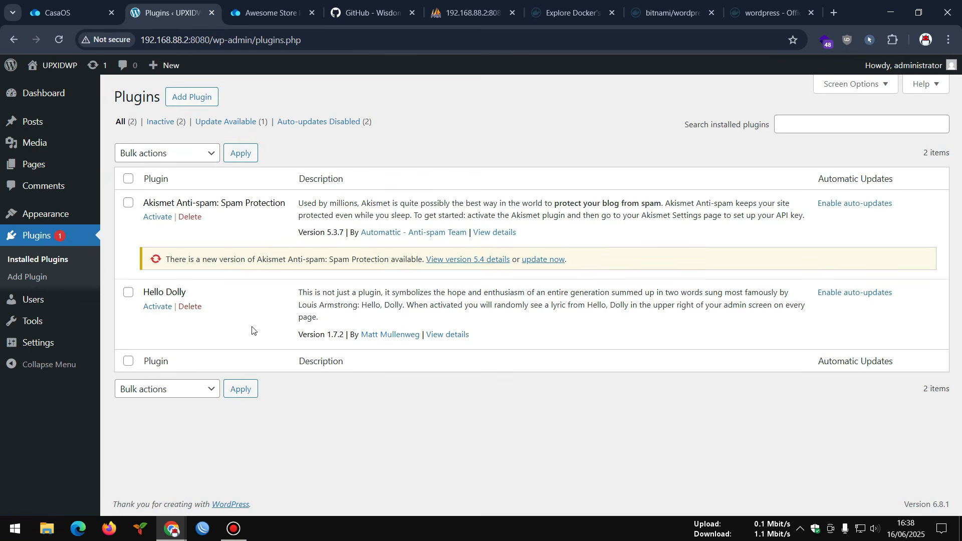
- Go to the Add Plugins page and try a plugin search for 'glo'
{"action": "left_click", "coordinate": [203, 97]}
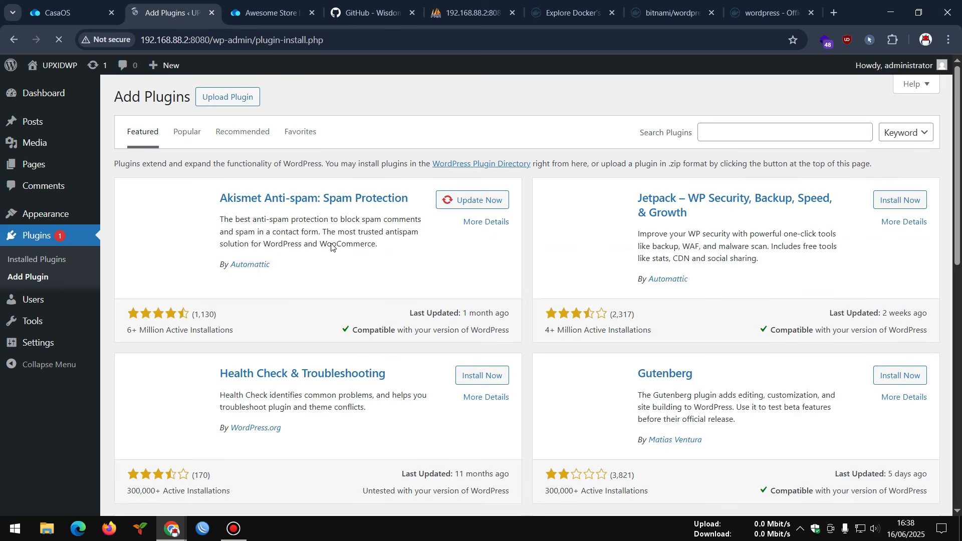
{"action": "left_click", "coordinate": [706, 133]}
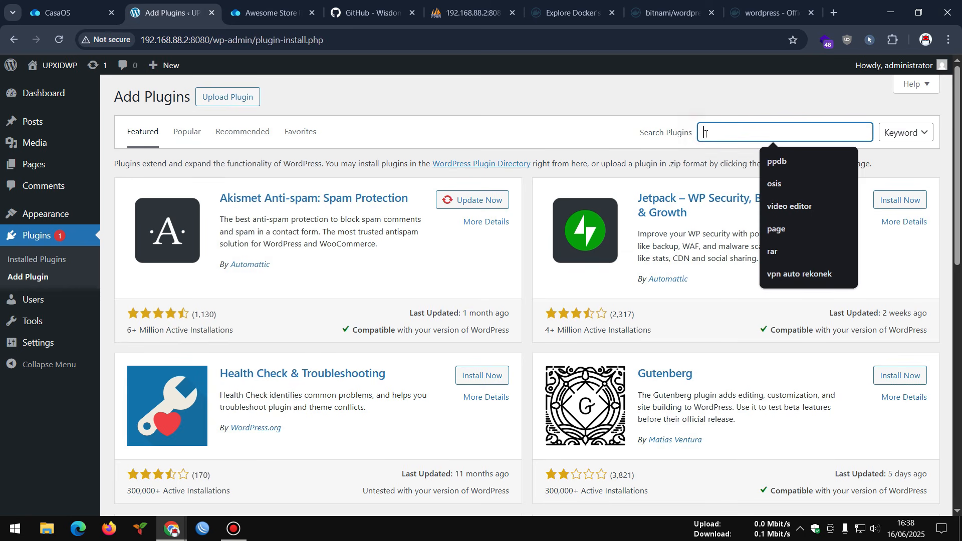
{"action": "type", "text": "glo"}
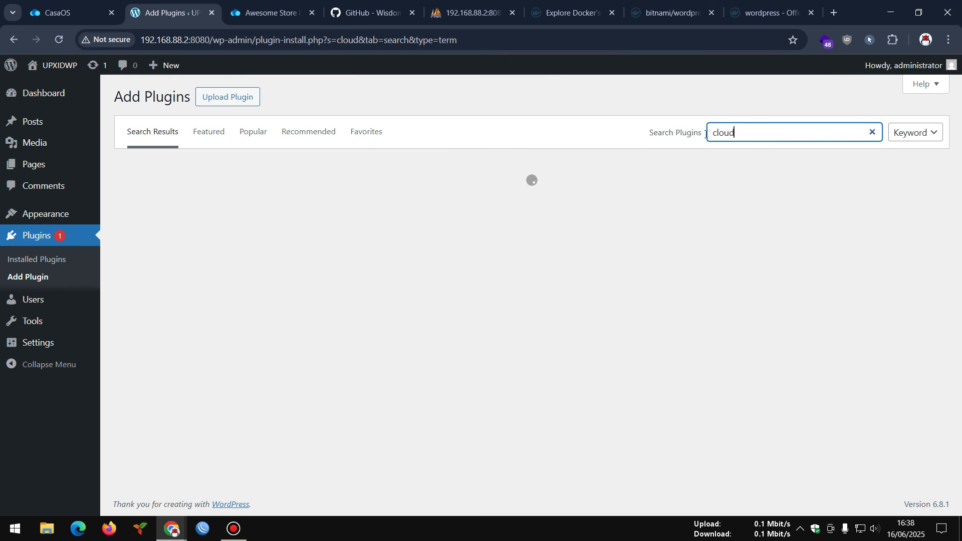
{"action": "scroll", "coordinate": [647, 345], "scroll_direction": "down", "scroll_amount": 15}
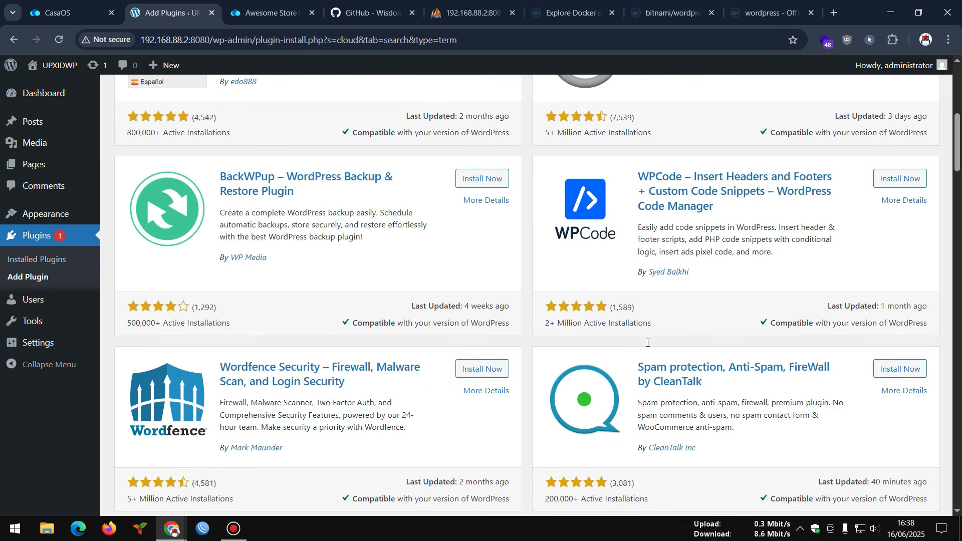
{"action": "scroll", "coordinate": [647, 342], "scroll_direction": "down", "scroll_amount": 10}
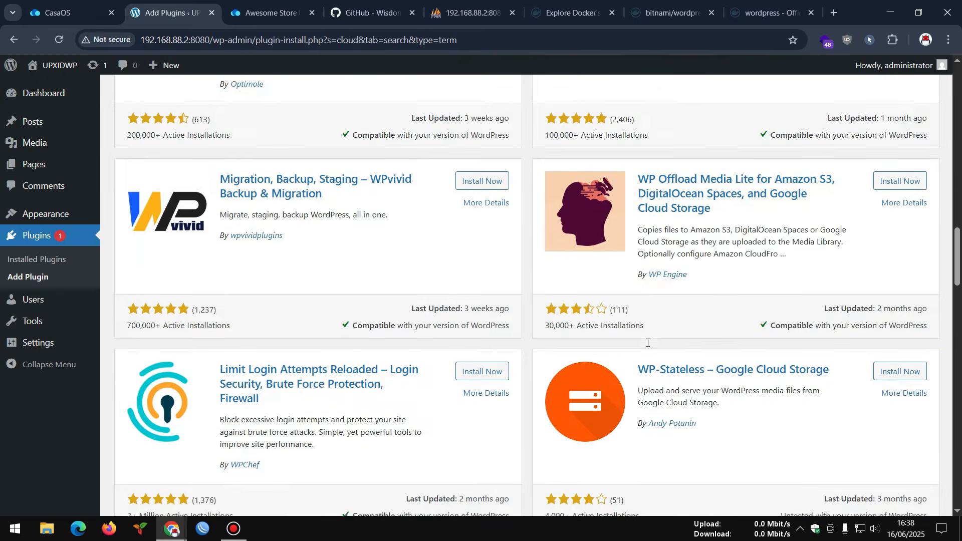
{"action": "scroll", "coordinate": [616, 189], "scroll_direction": "up", "scroll_amount": 15}
{"action": "scroll", "coordinate": [616, 188], "scroll_direction": "up", "scroll_amount": 20}
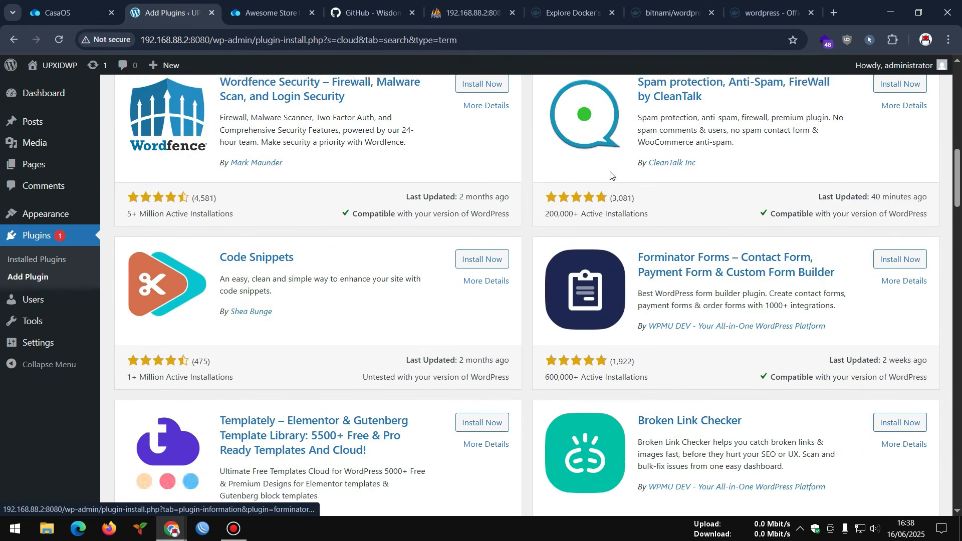
{"action": "scroll", "coordinate": [606, 161], "scroll_direction": "down", "scroll_amount": 1}
{"action": "scroll", "coordinate": [685, 110], "scroll_direction": "up", "scroll_amount": 1}
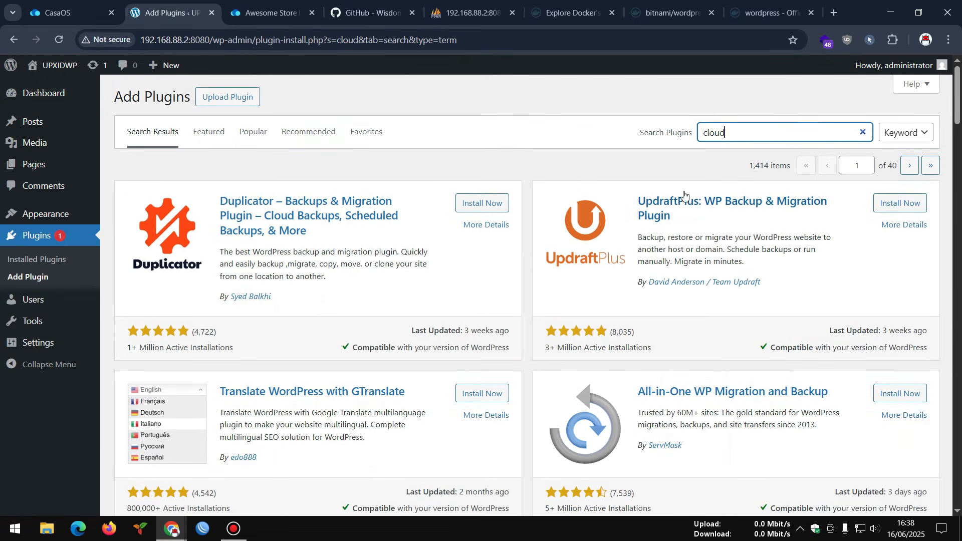
- Replace the search term with 'seo' to list SEO plugins including Yoast SEO
{"action": "left_click_drag", "start_coordinate": [737, 132], "coordinate": [691, 134]}
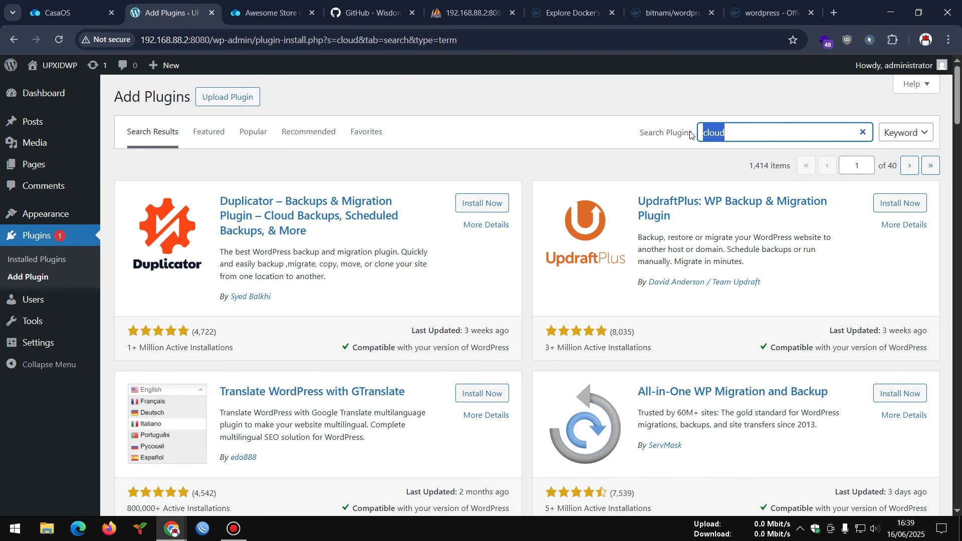
{"action": "type", "text": "yowas"}
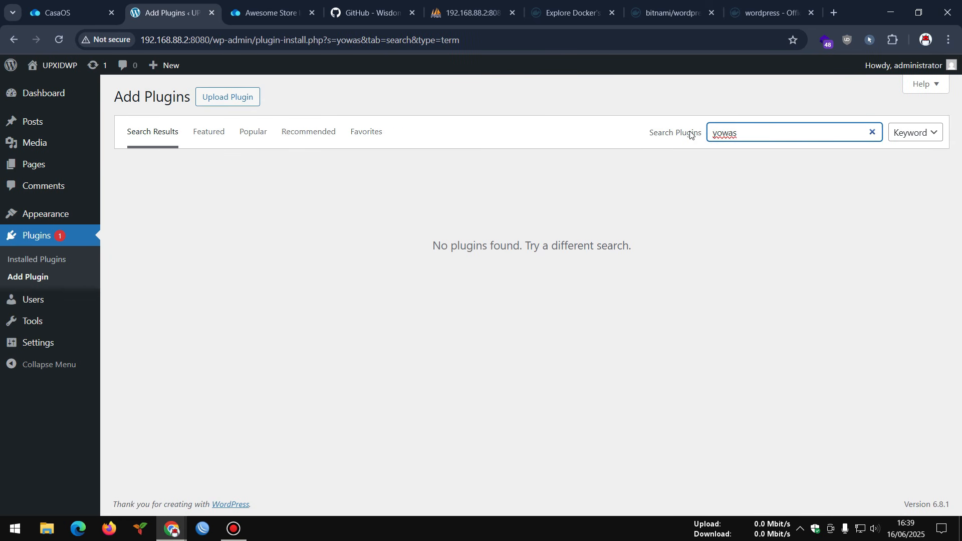
{"action": "key", "text": "BackSpace"}
{"action": "key", "text": "BackSpace"}
{"action": "key", "text": "BackSpace"}
{"action": "key", "text": "BackSpace"}
{"action": "key", "text": "BackSpace"}
{"action": "type", "text": "seo"}
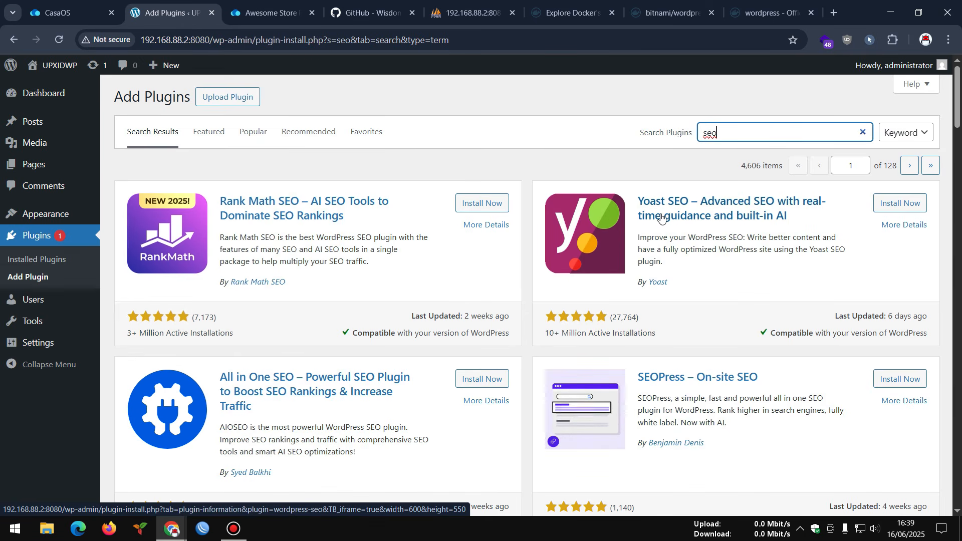
- Look over the Yoast SEO details and install the plugin
{"action": "left_click", "coordinate": [696, 220]}
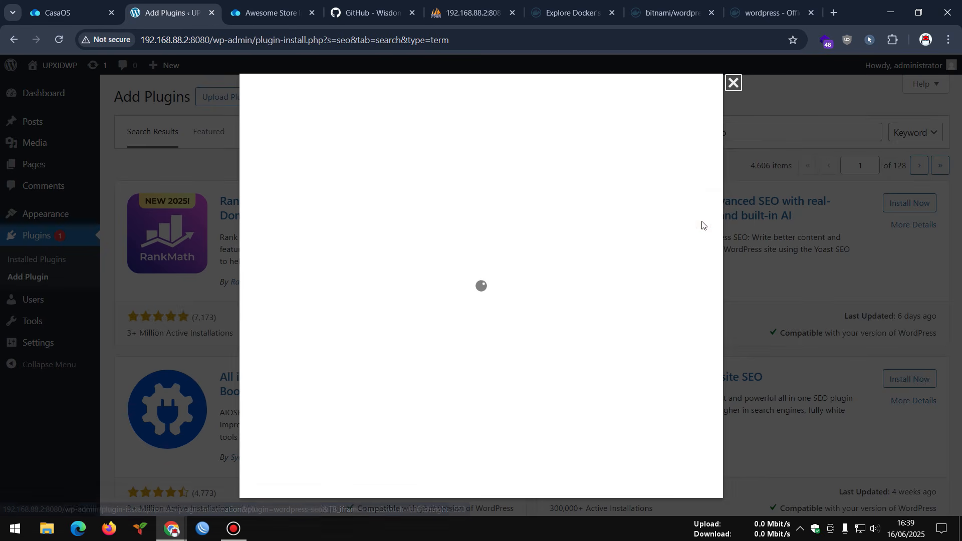
{"action": "left_click", "coordinate": [733, 82]}
{"action": "left_click", "coordinate": [889, 204]}
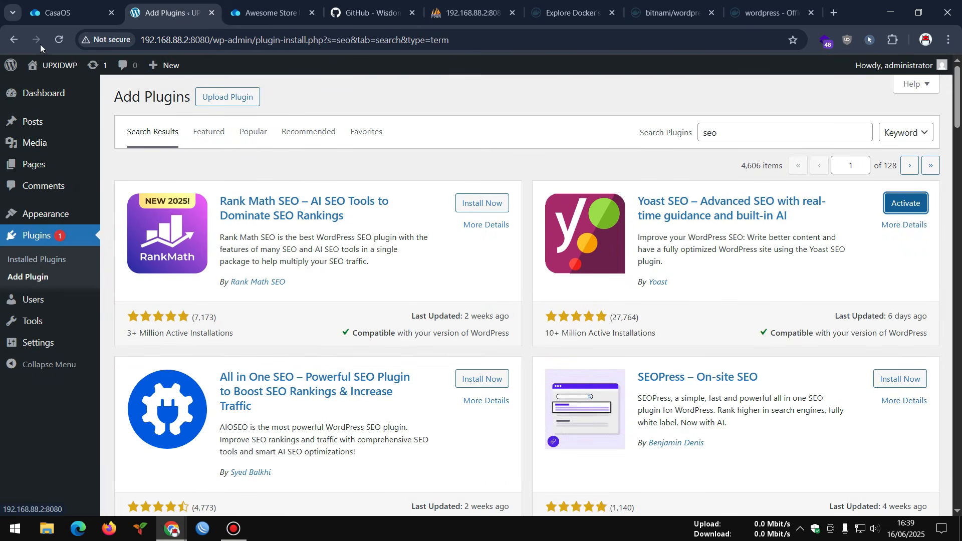
{"action": "left_click", "coordinate": [59, 40]}
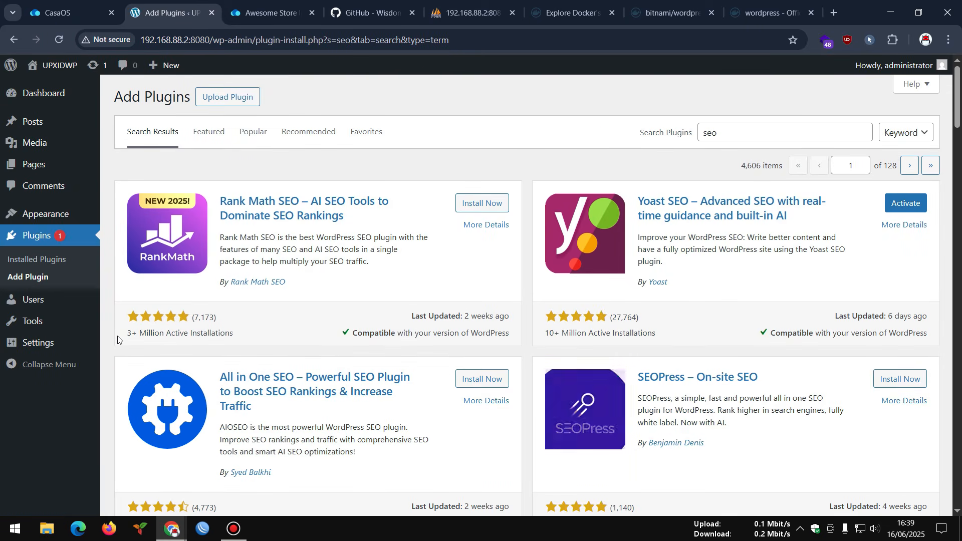
- Activate Yoast SEO from Installed Plugins and return to the Dashboard
{"action": "left_click", "coordinate": [35, 259]}
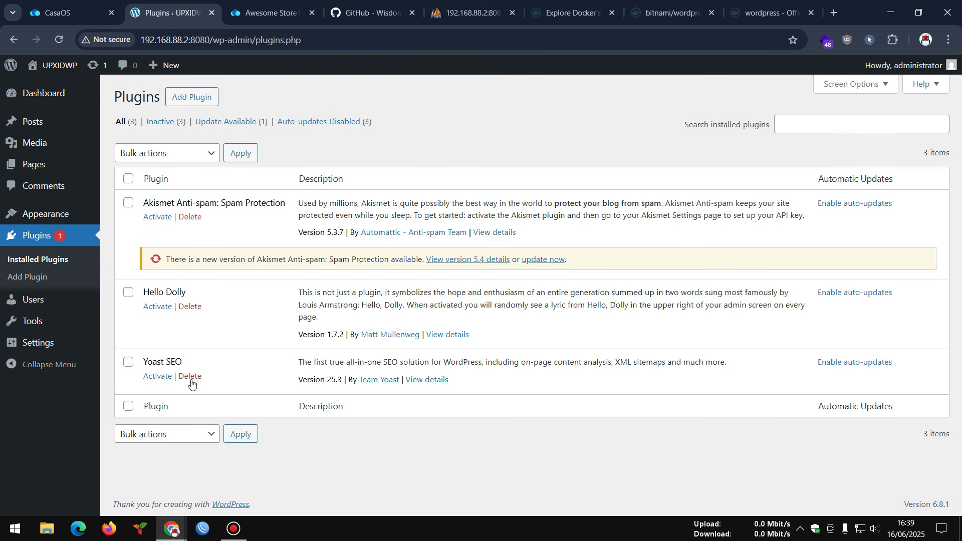
{"action": "left_click", "coordinate": [157, 376]}
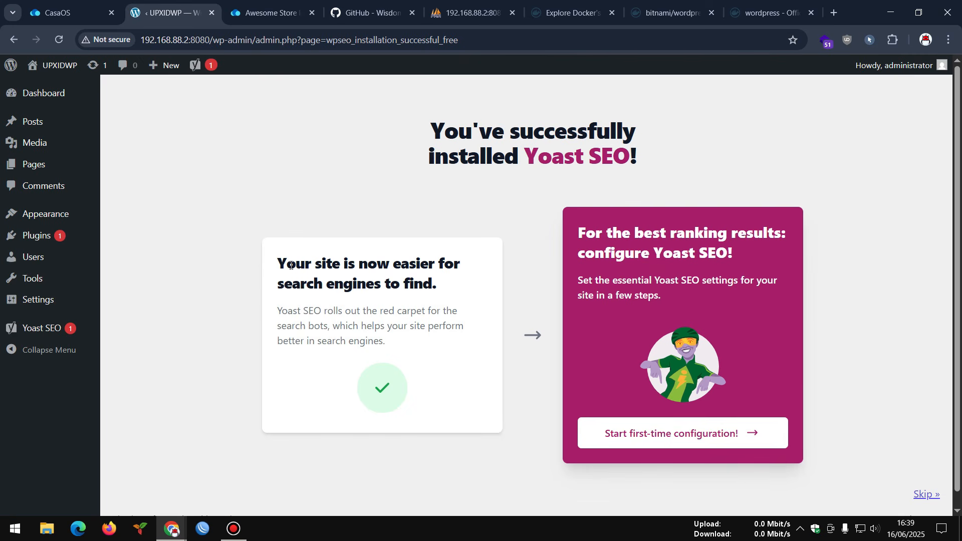
{"action": "left_click", "coordinate": [50, 328]}
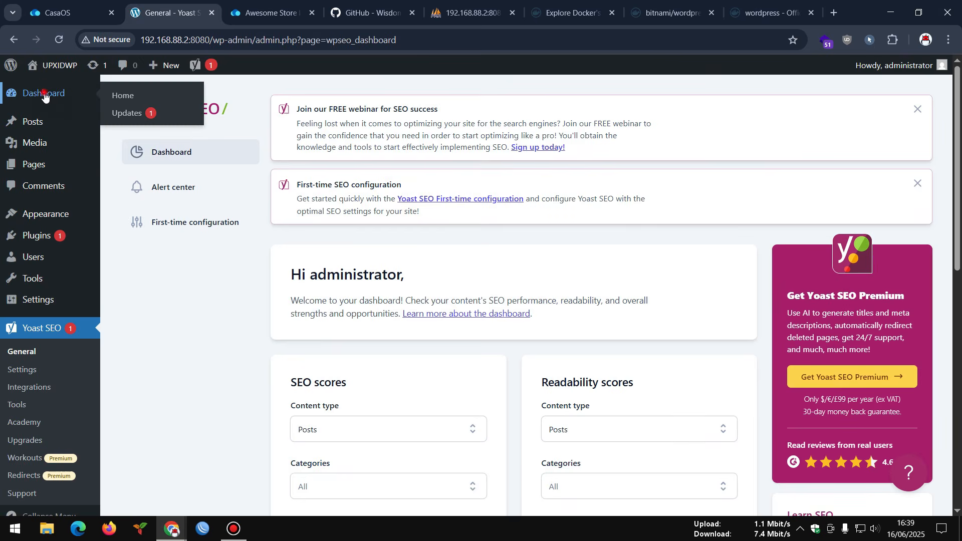
{"action": "mouse_move", "coordinate": [45, 95]}
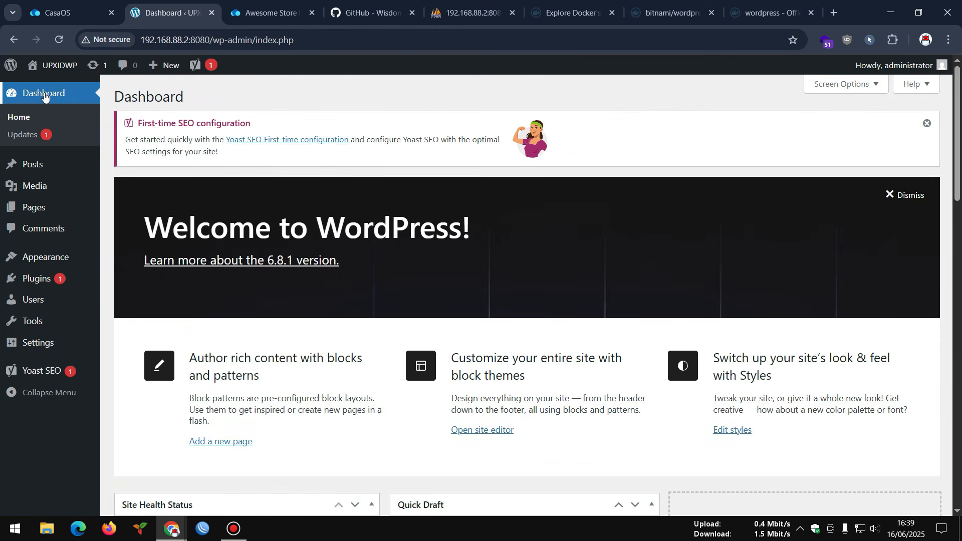
- Update Akismet Anti-spam to 5.4 from the Updates page, then return to the Dashboard
{"action": "left_click", "coordinate": [30, 135]}
{"action": "scroll", "coordinate": [256, 144], "scroll_direction": "down", "scroll_amount": 1}
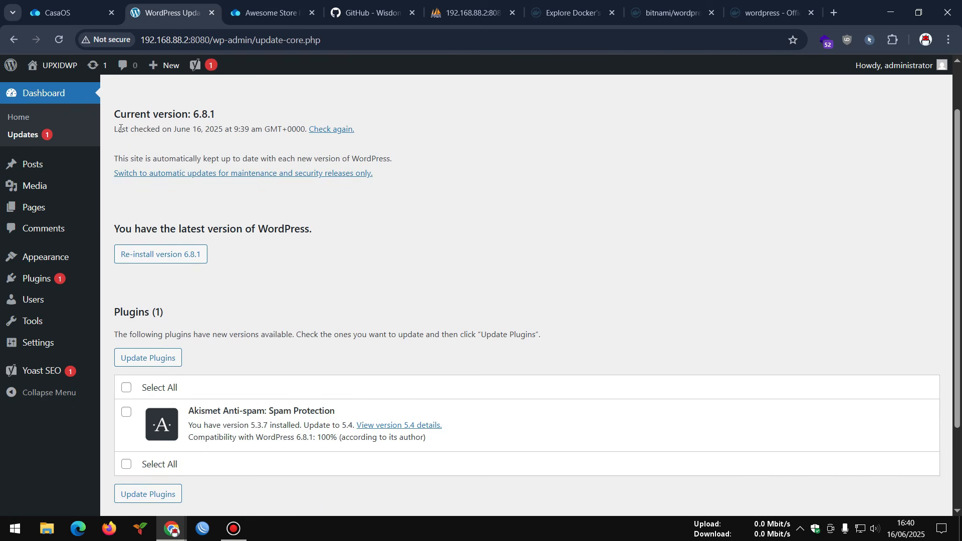
{"action": "left_click_drag", "start_coordinate": [120, 129], "coordinate": [296, 132]}
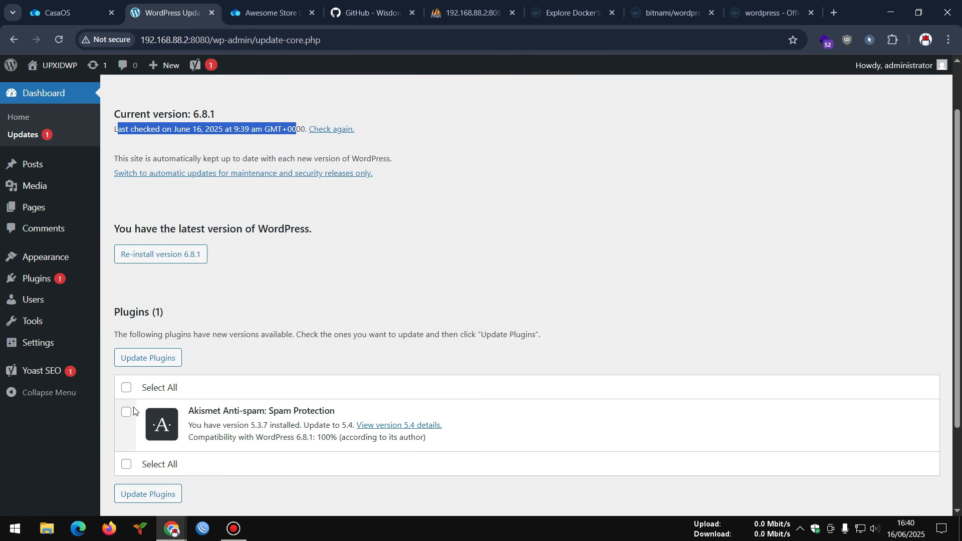
{"action": "left_click", "coordinate": [124, 388]}
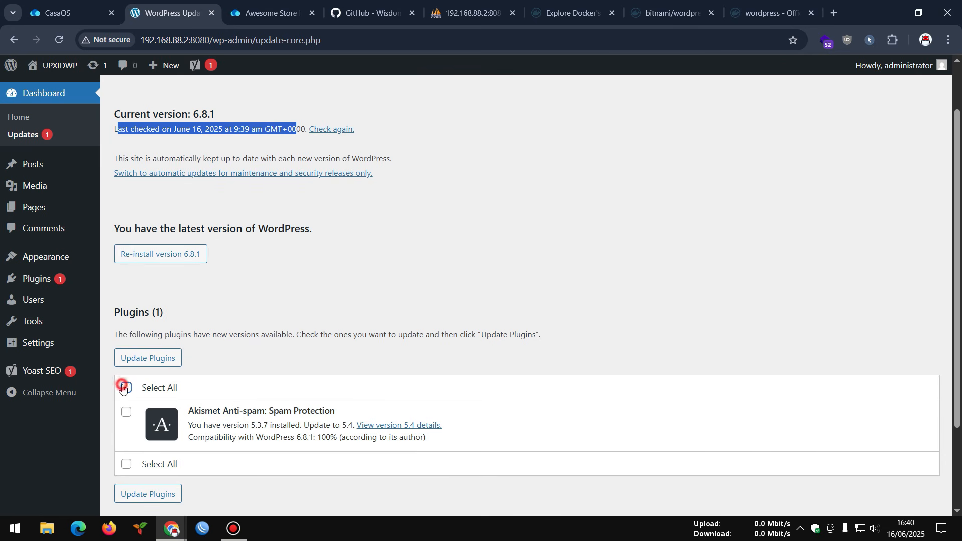
{"action": "left_click", "coordinate": [151, 494]}
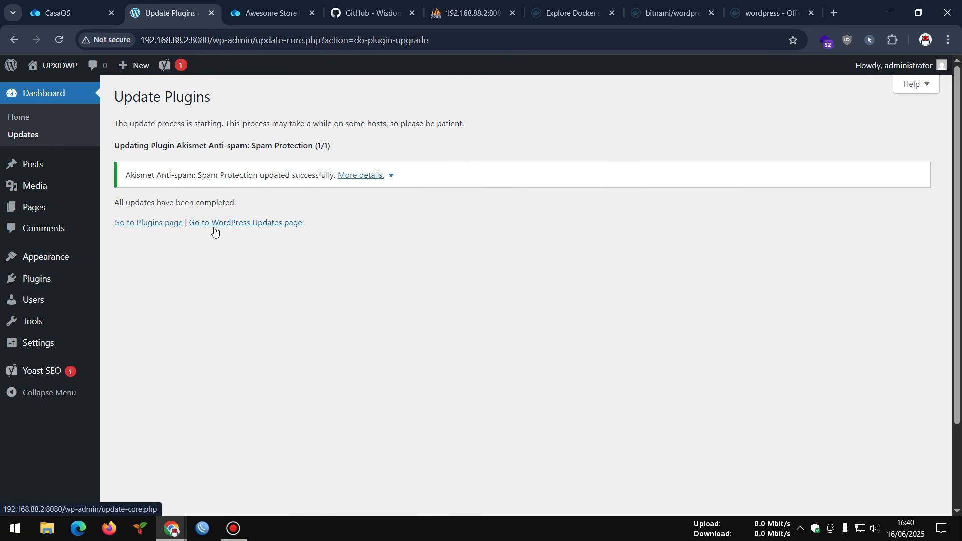
{"action": "left_click", "coordinate": [160, 224]}
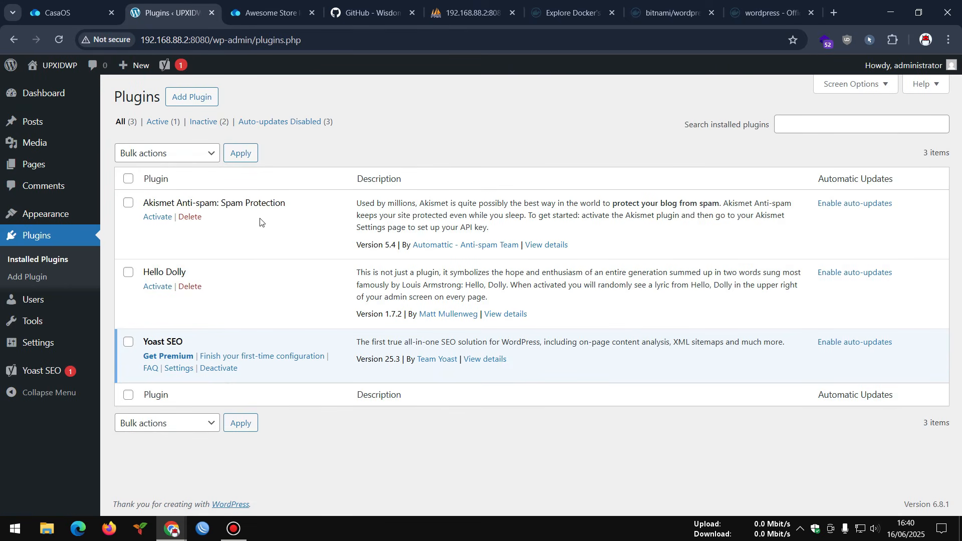
{"action": "left_click", "coordinate": [48, 103]}
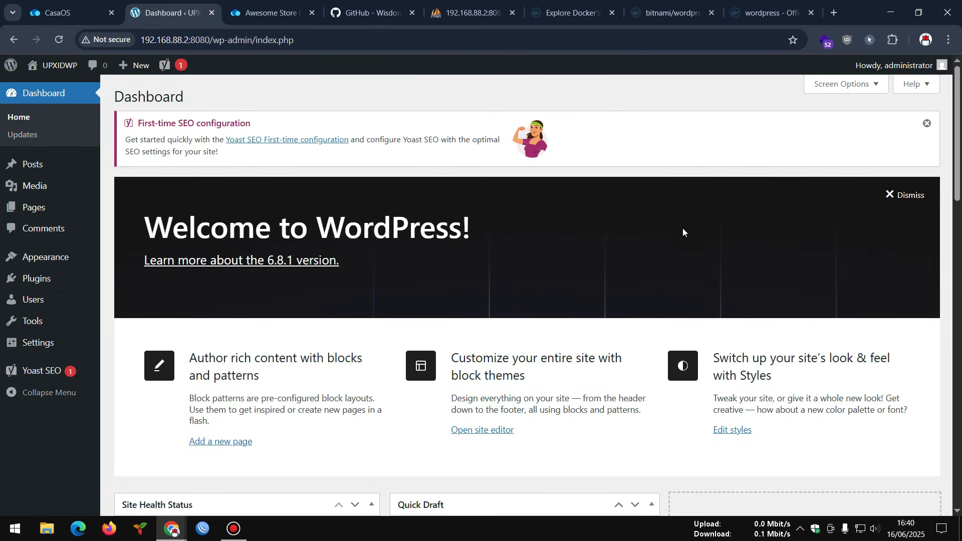
{"action": "left_click", "coordinate": [236, 498]}
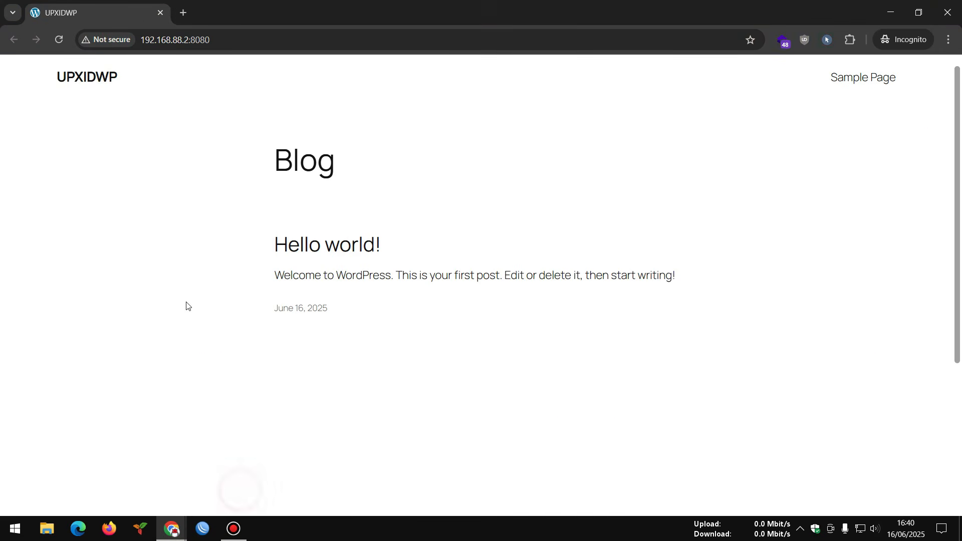
{"action": "left_click", "coordinate": [56, 39]}
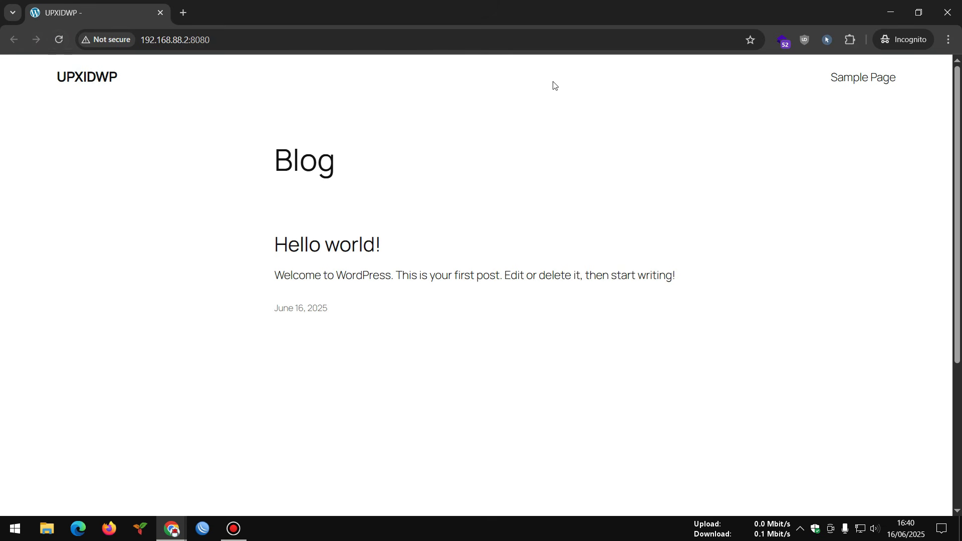
{"action": "left_click", "coordinate": [781, 40]}
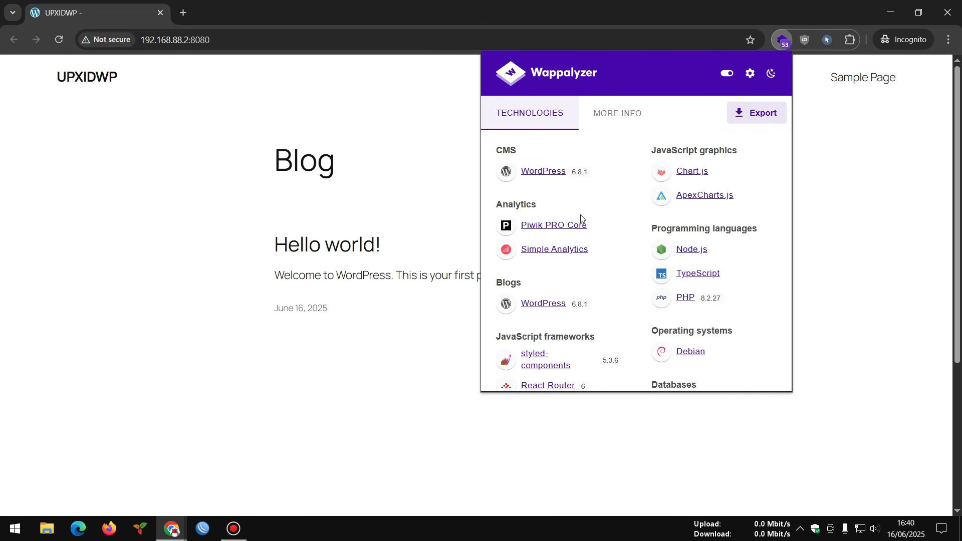
{"action": "scroll", "coordinate": [591, 326], "scroll_direction": "down", "scroll_amount": 2}
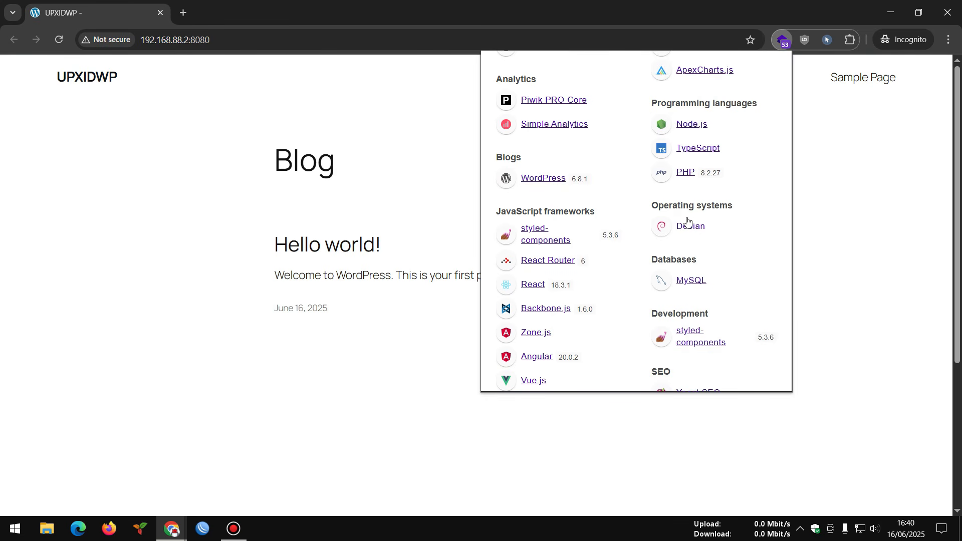
{"action": "scroll", "coordinate": [690, 223], "scroll_direction": "down", "scroll_amount": 2}
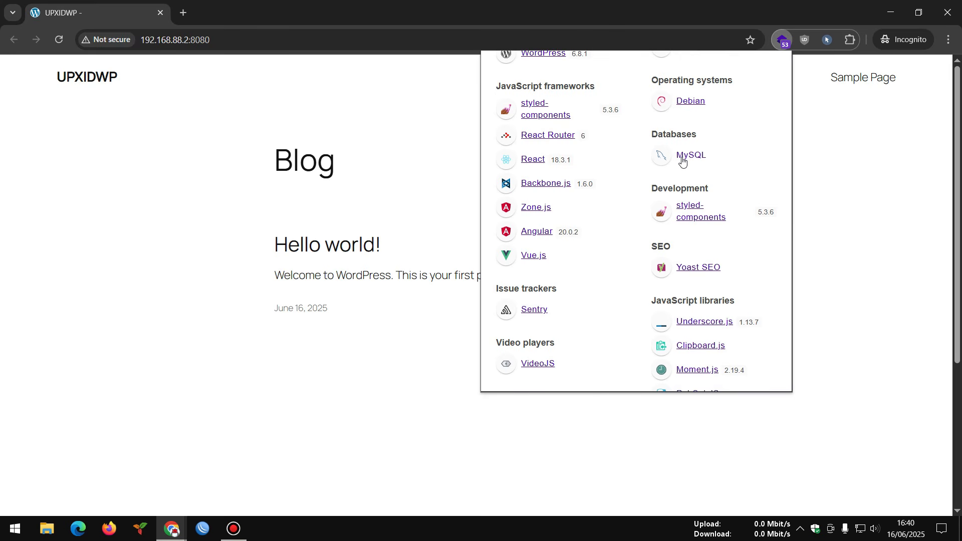
{"action": "scroll", "coordinate": [682, 160], "scroll_direction": "down", "scroll_amount": 5}
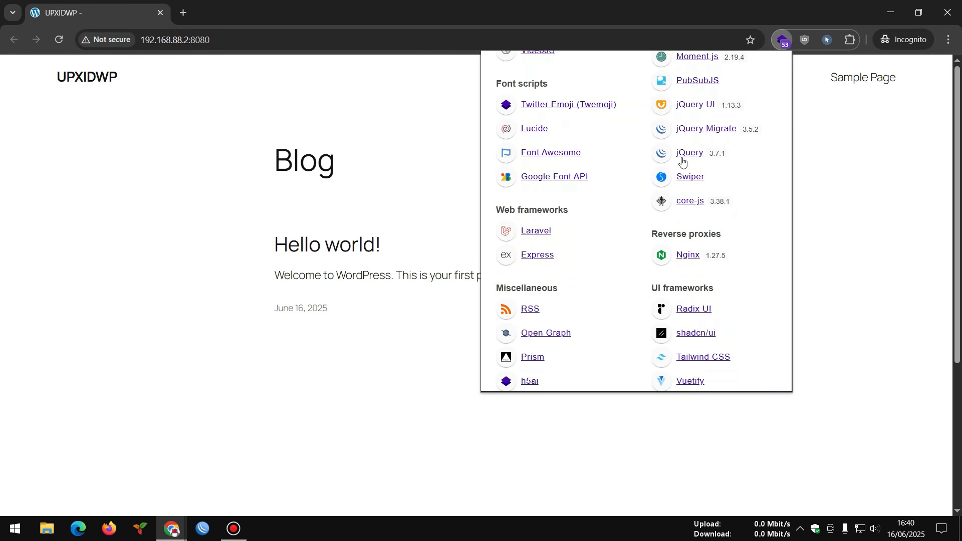
{"action": "scroll", "coordinate": [681, 161], "scroll_direction": "down", "scroll_amount": 3}
{"action": "scroll", "coordinate": [683, 160], "scroll_direction": "up", "scroll_amount": 2}
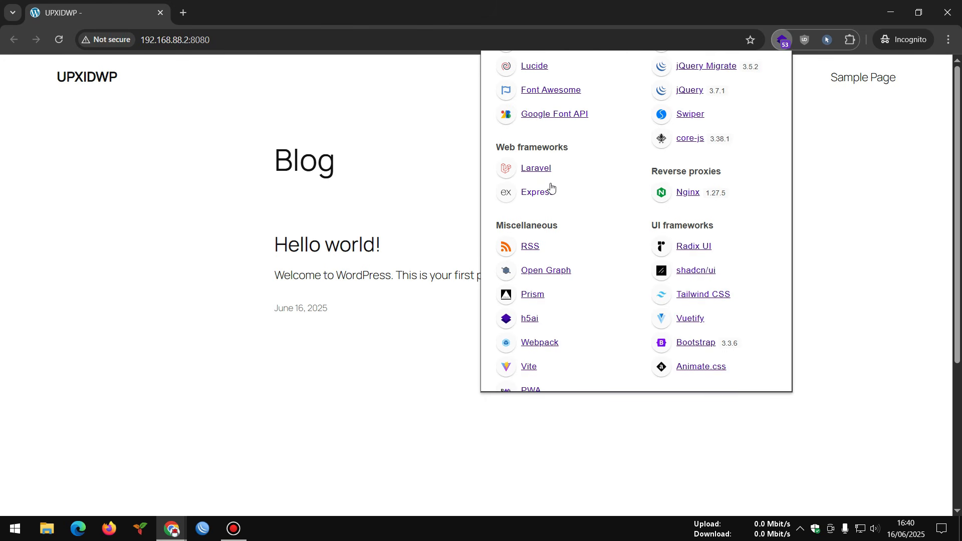
{"action": "scroll", "coordinate": [550, 188], "scroll_direction": "down", "scroll_amount": 6}
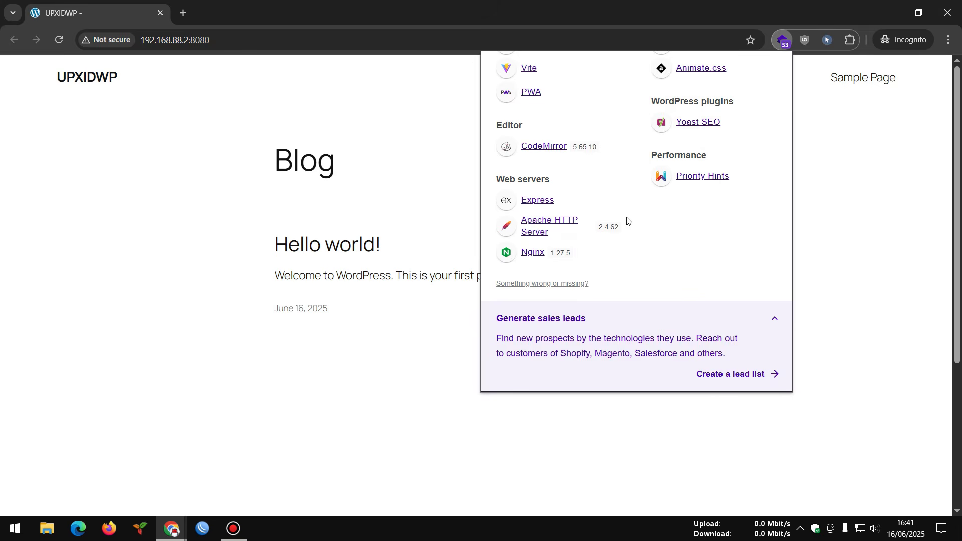
{"action": "scroll", "coordinate": [627, 221], "scroll_direction": "up", "scroll_amount": 4}
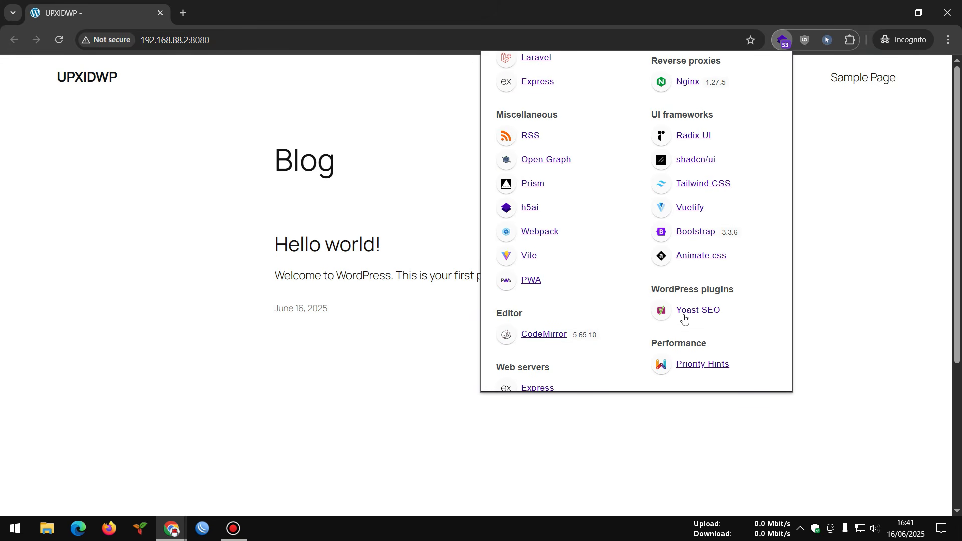
{"action": "scroll", "coordinate": [681, 311], "scroll_direction": "up", "scroll_amount": 12}
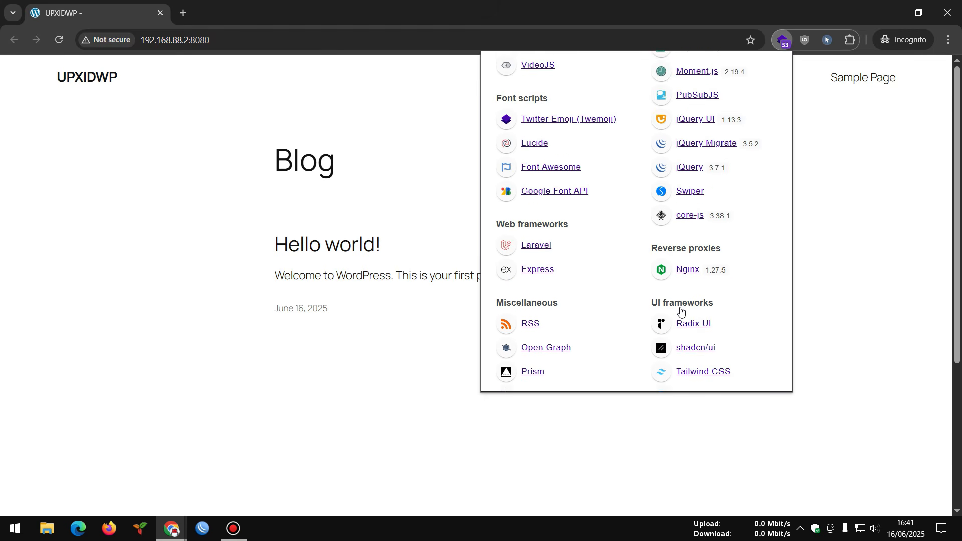
{"action": "left_click", "coordinate": [359, 142]}
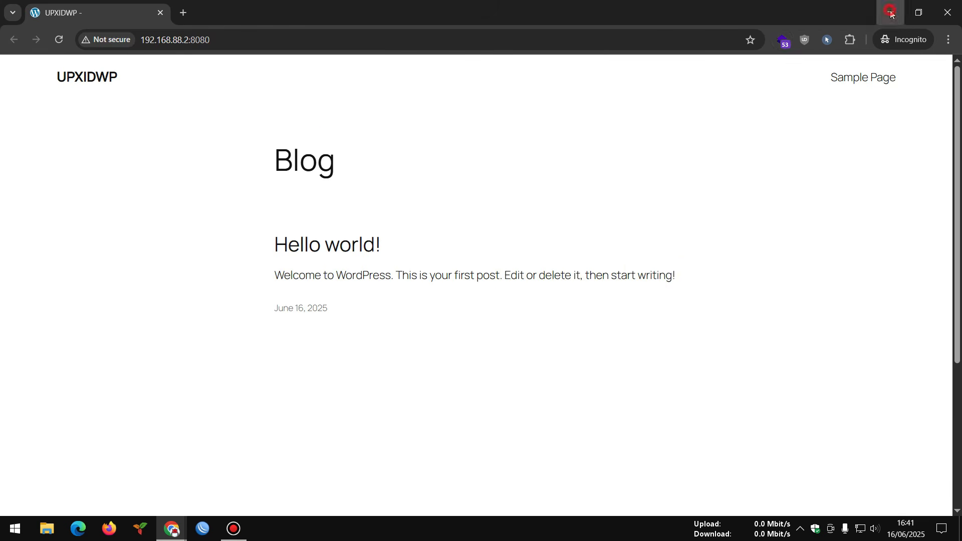
- Close the incognito site window, returning to the WordPress Dashboard
{"action": "left_click", "coordinate": [947, 12]}
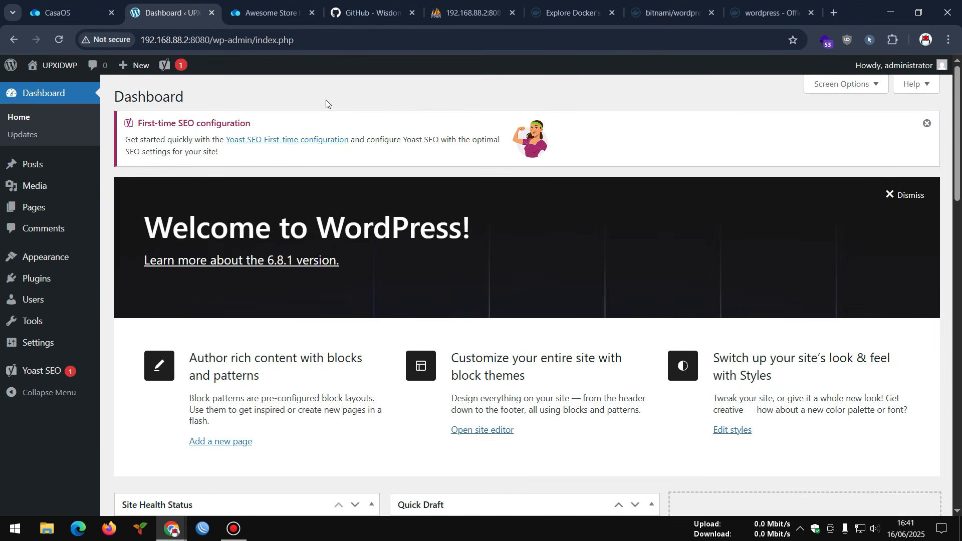